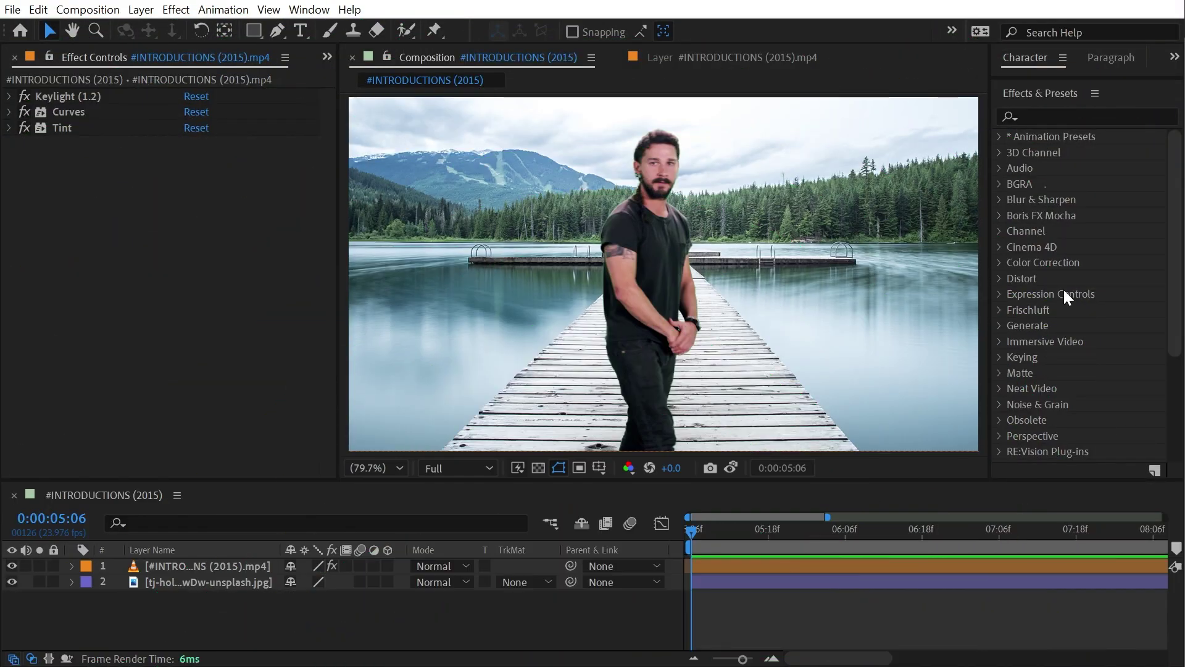
Step: Expand the Matte effects and drop Refine Soft Matte onto the video layer in the viewer
scroll(1063, 296, down, 1)
click(996, 332)
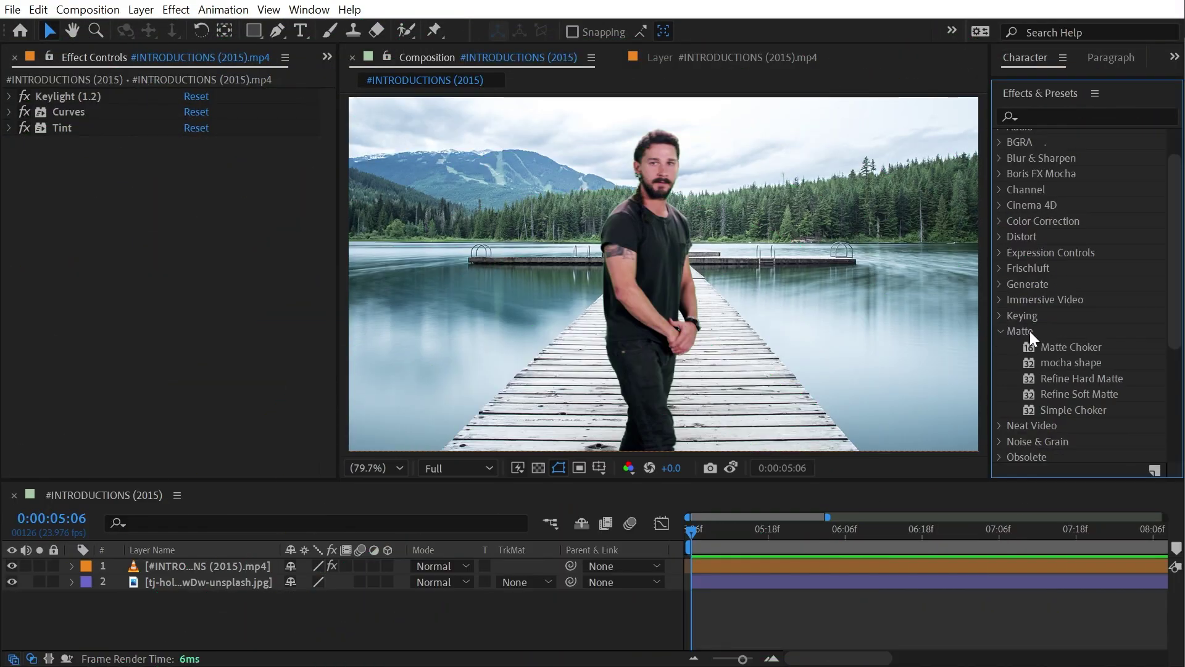
scroll(1049, 331, down, 2)
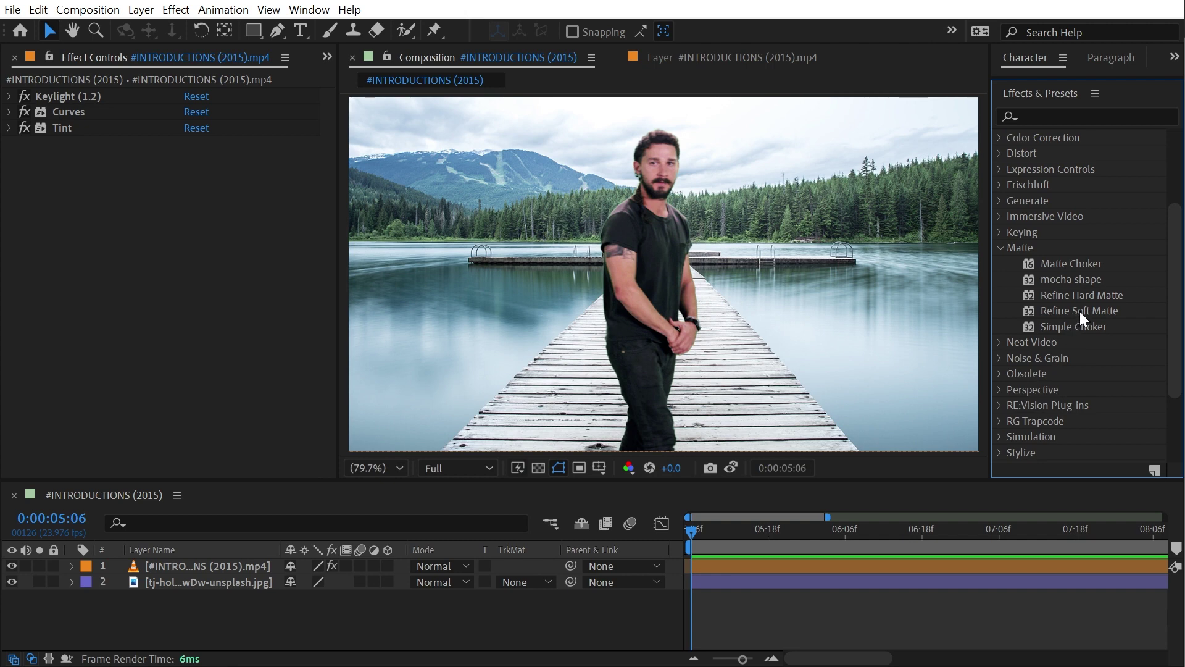
click(1077, 312)
drag(966, 313, 629, 247)
Step: Move to frame 0:00:08:01 and zoom the viewer to 200% on the man's blurred hand
drag(716, 531, 1121, 535)
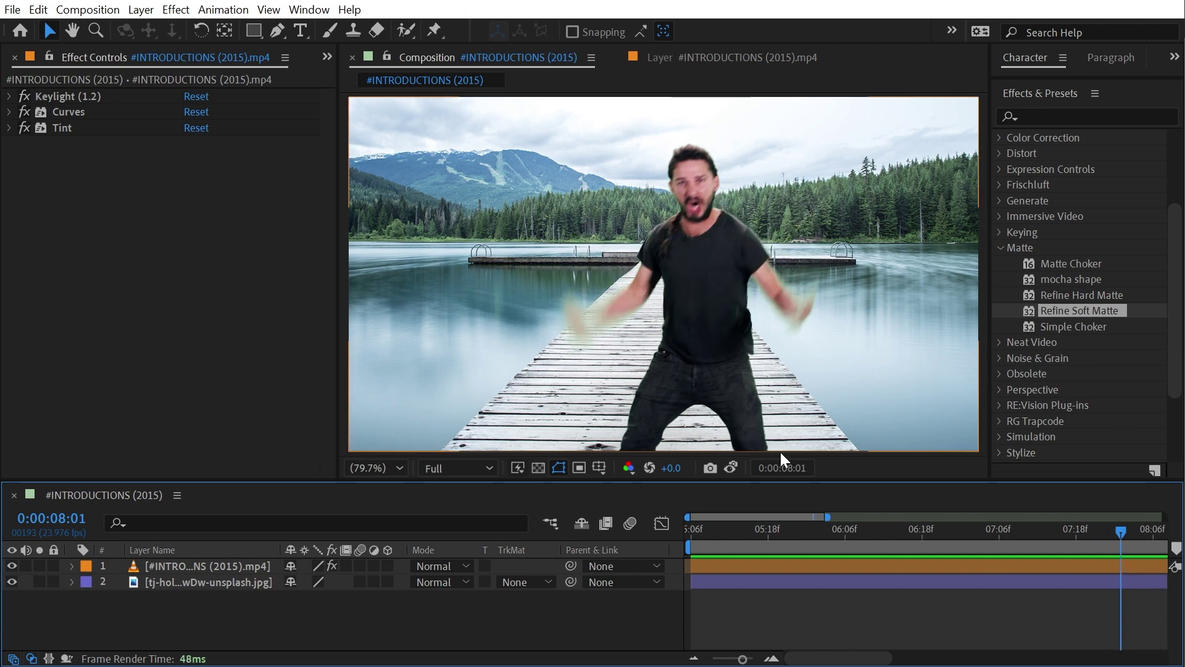
scroll(693, 335, up, 3)
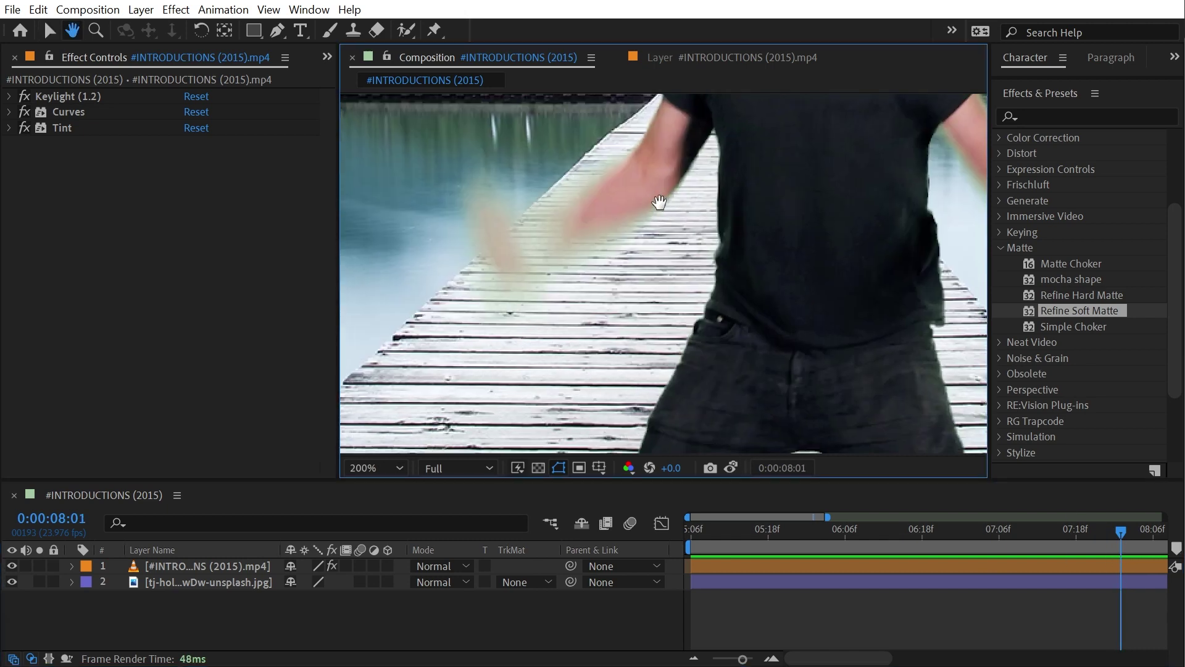
drag(656, 223, 749, 283)
key(v)
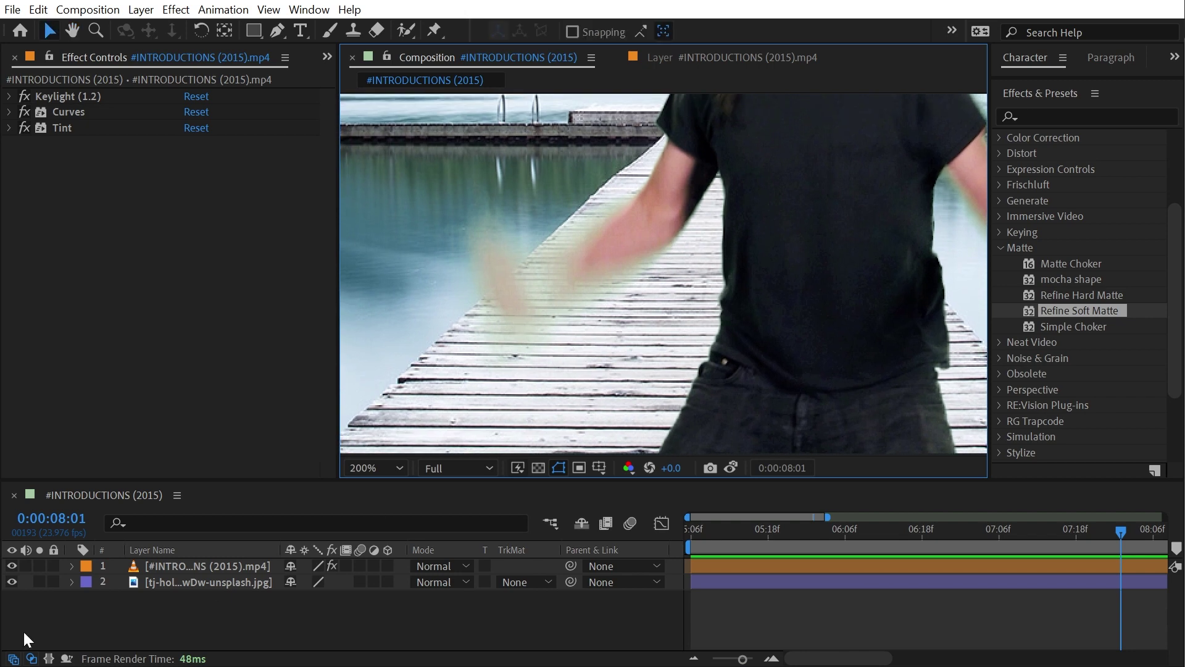
click(9, 96)
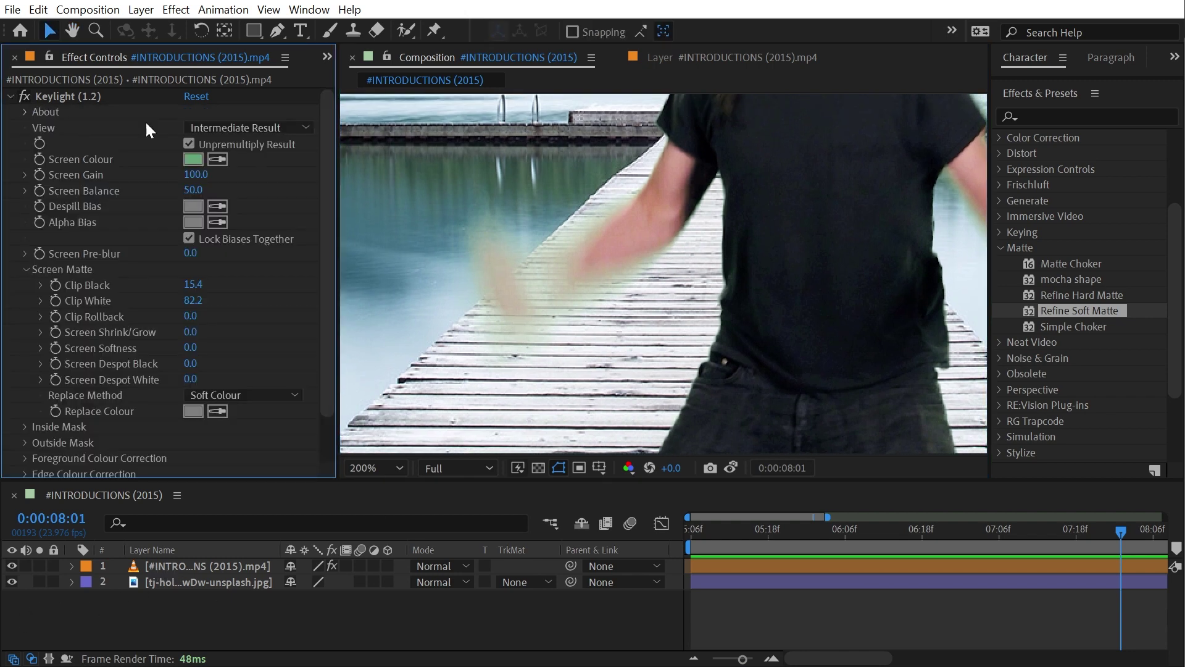
click(220, 127)
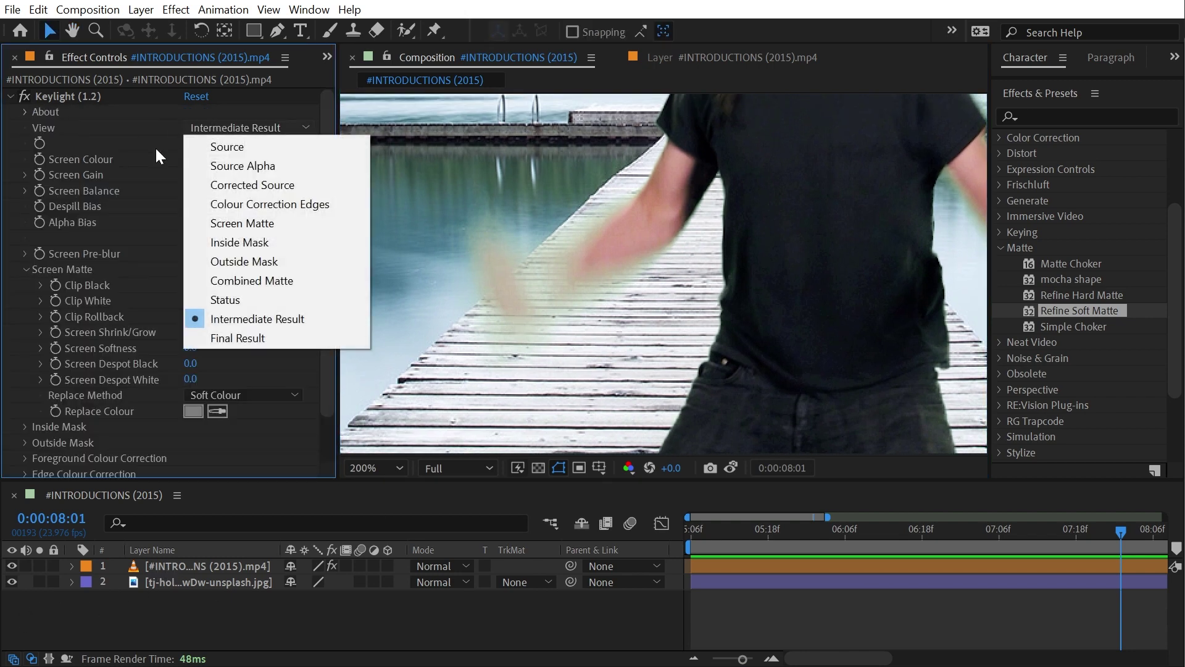
click(67, 96)
click(255, 128)
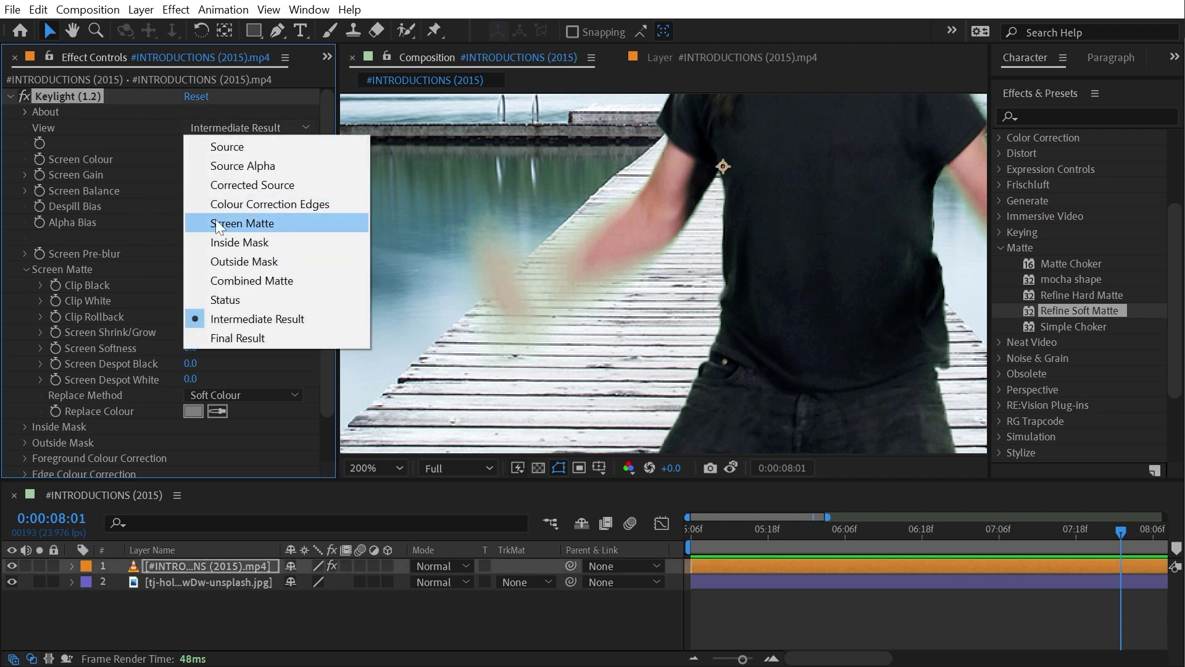
click(255, 221)
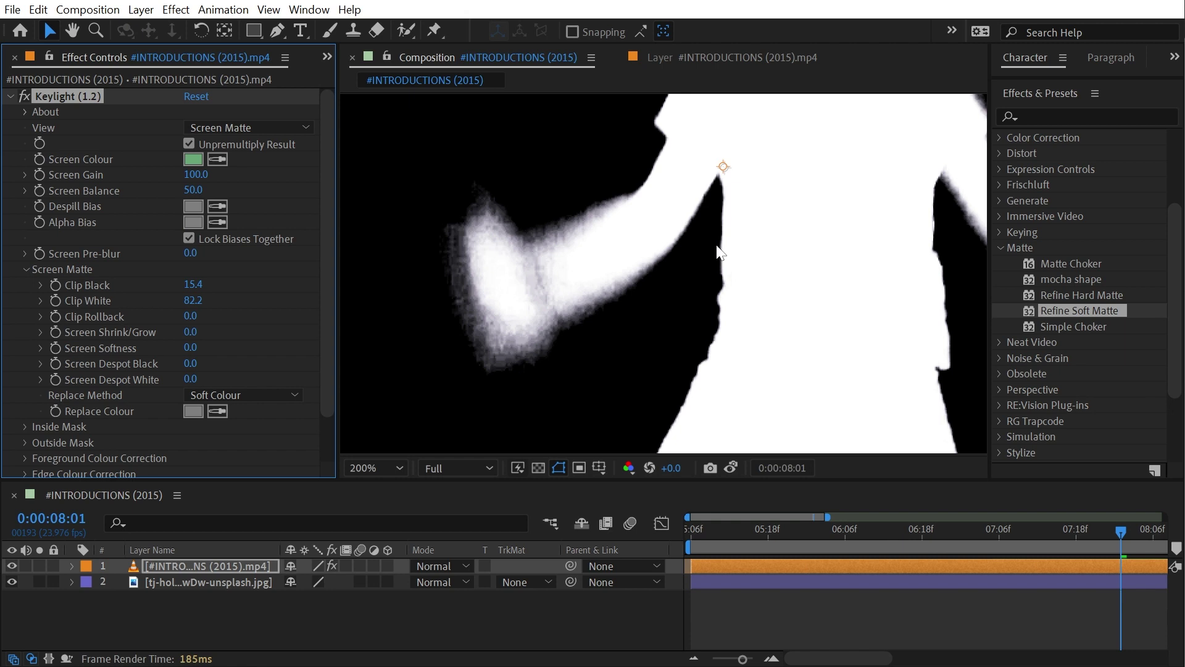
scroll(51, 474, down, 2)
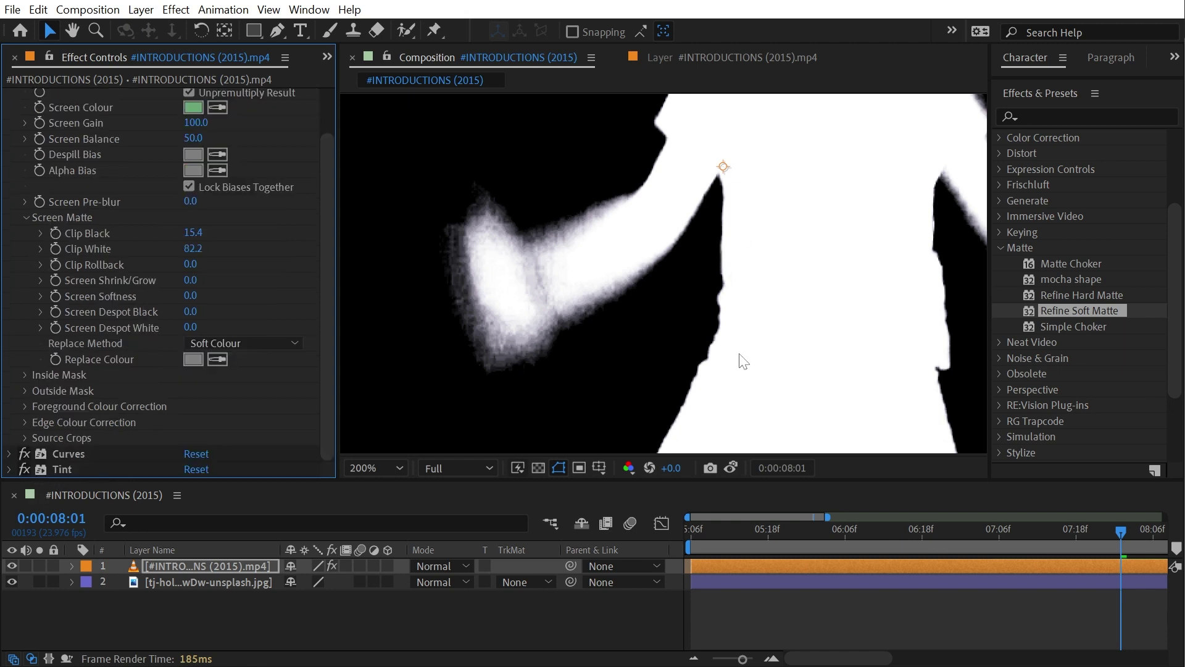
scroll(617, 278, right, 2)
scroll(103, 330, up, 2)
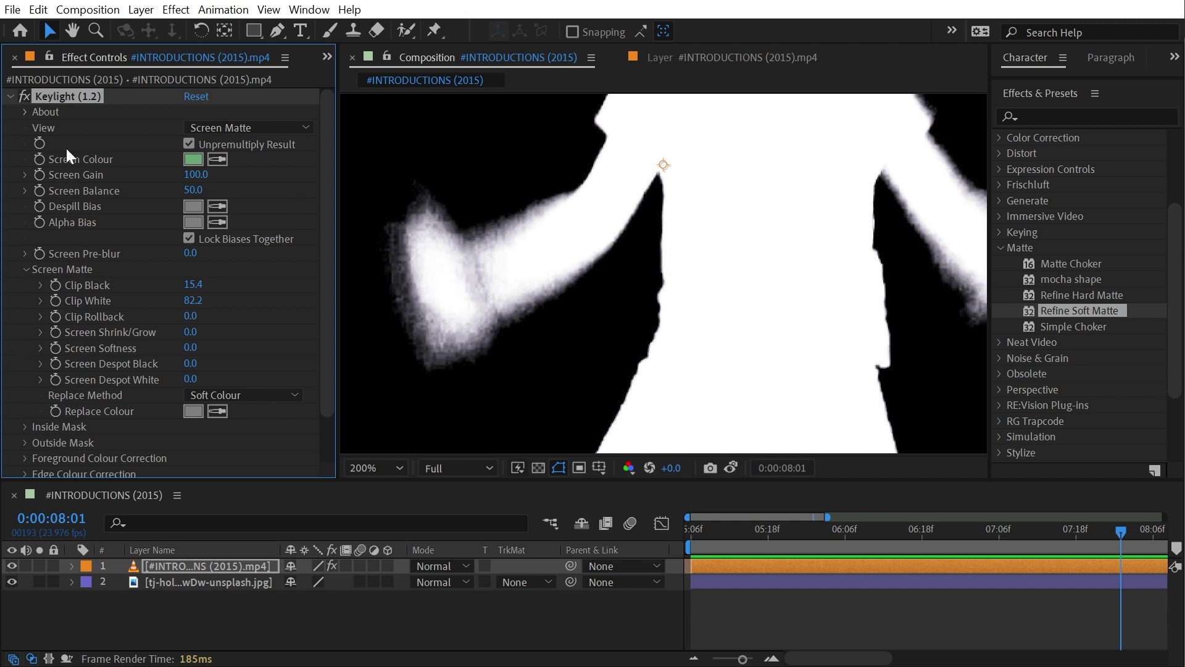
key(comma)
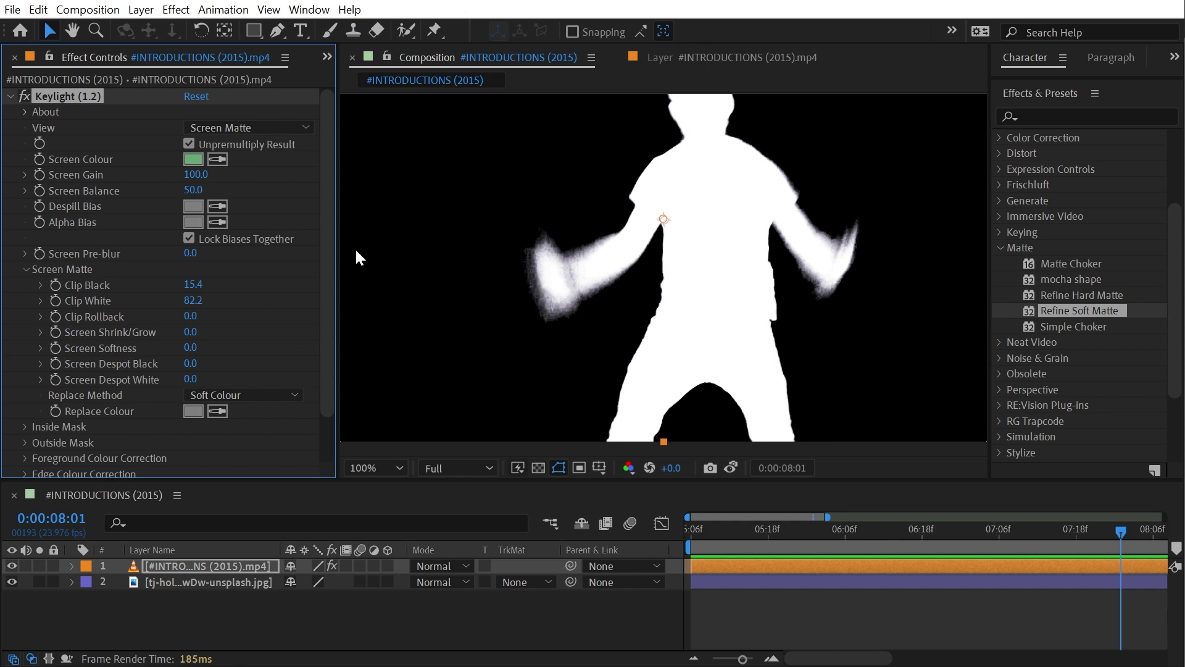
click(11, 96)
key(h)
drag(735, 254, 710, 269)
key(v)
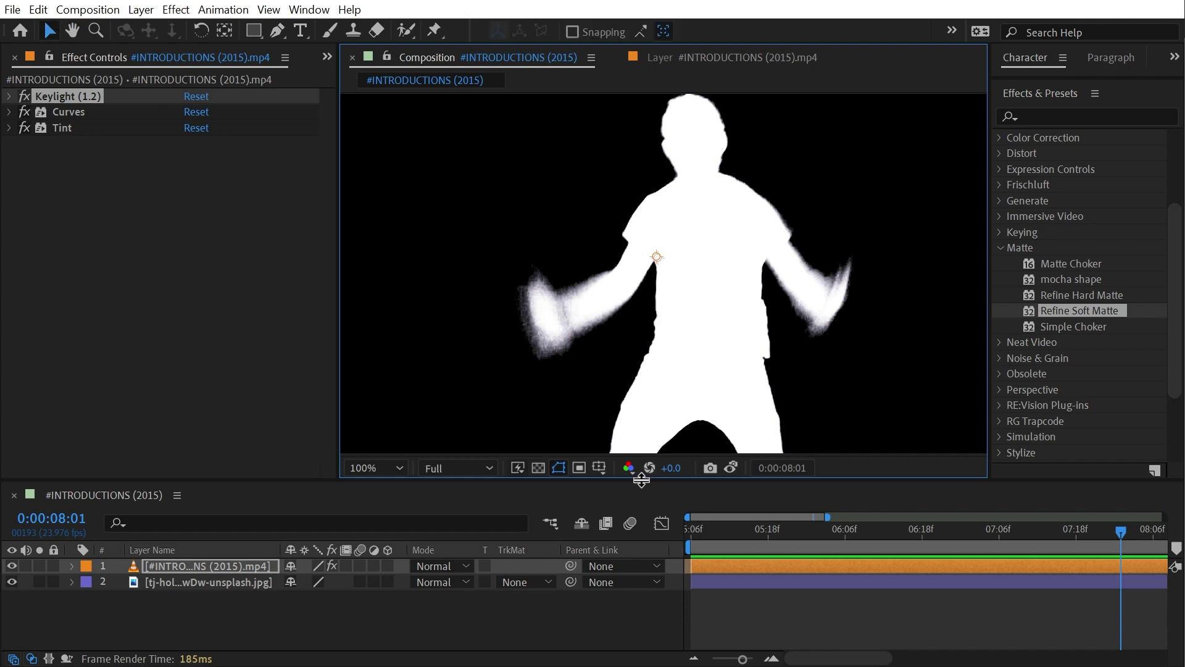
click(10, 96)
click(210, 127)
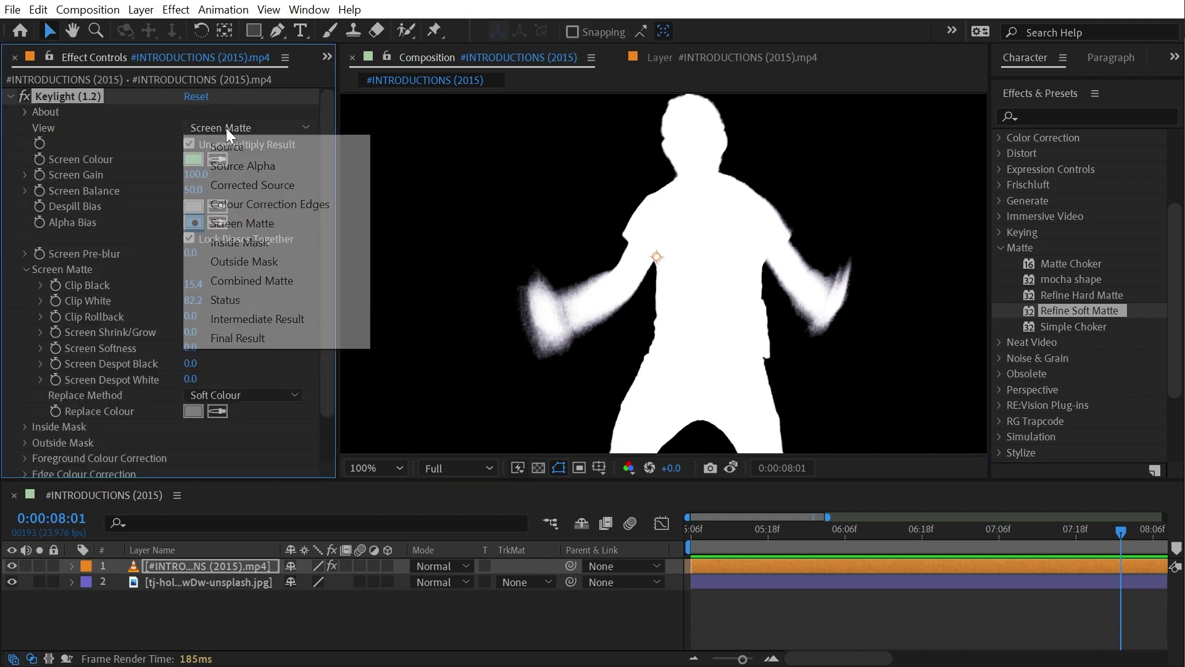
click(286, 319)
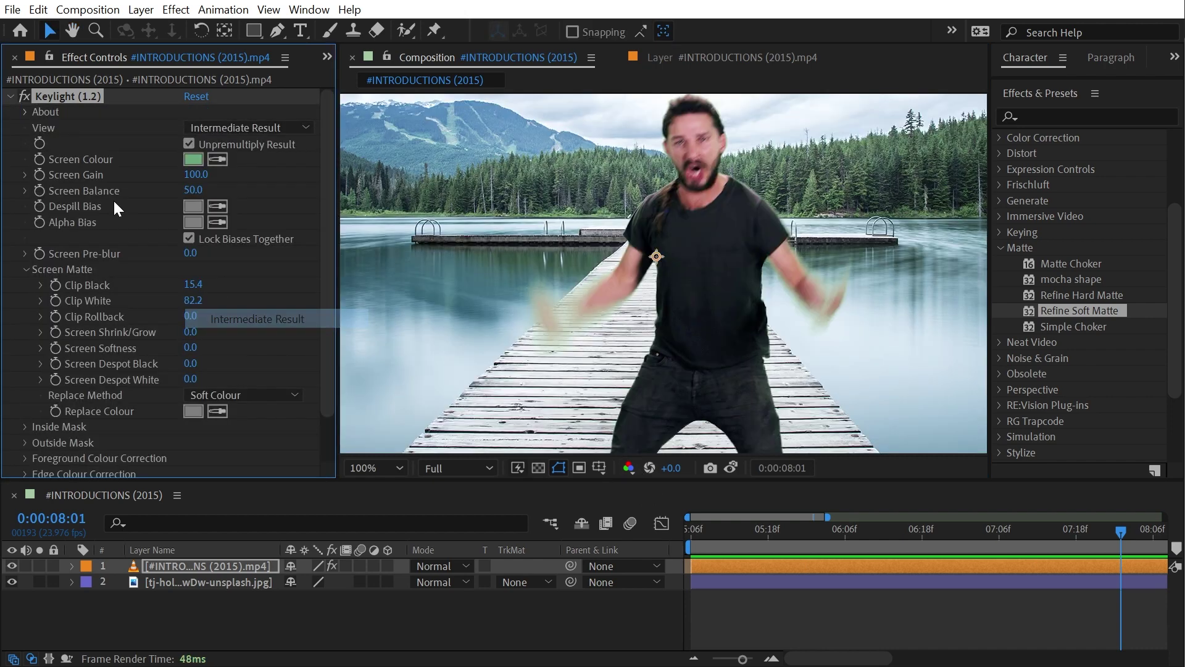
click(10, 96)
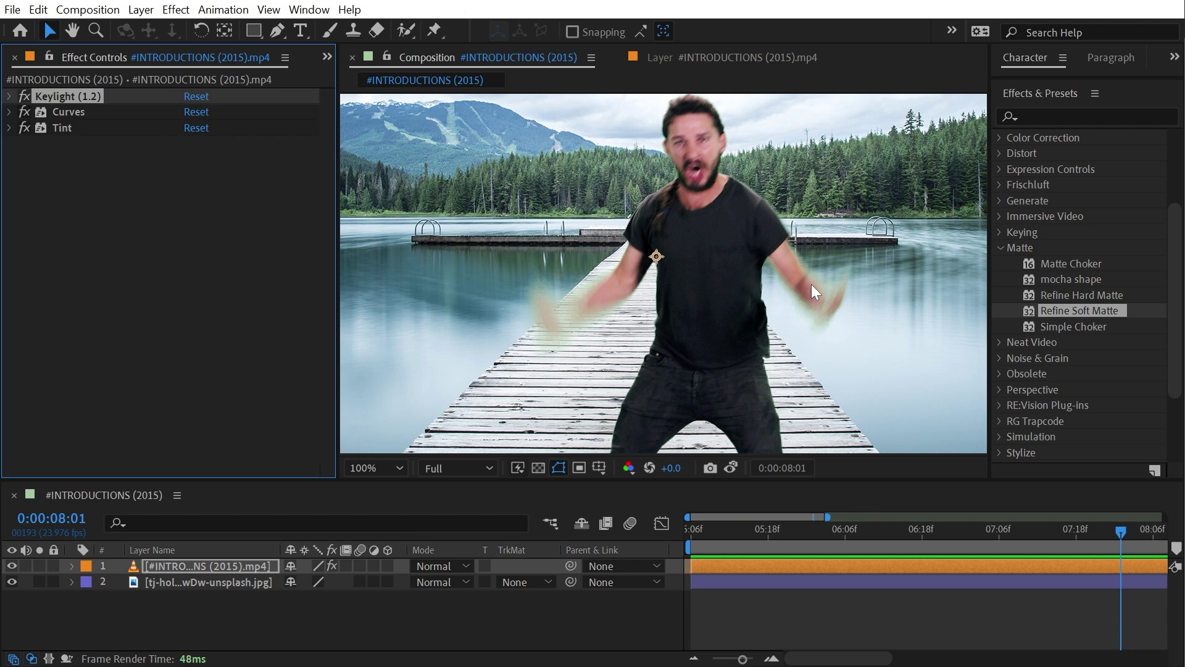
Step: Apply Refine Soft Matte after Keylight and switch its fx off and back on to compare the arm
drag(1093, 312, 91, 102)
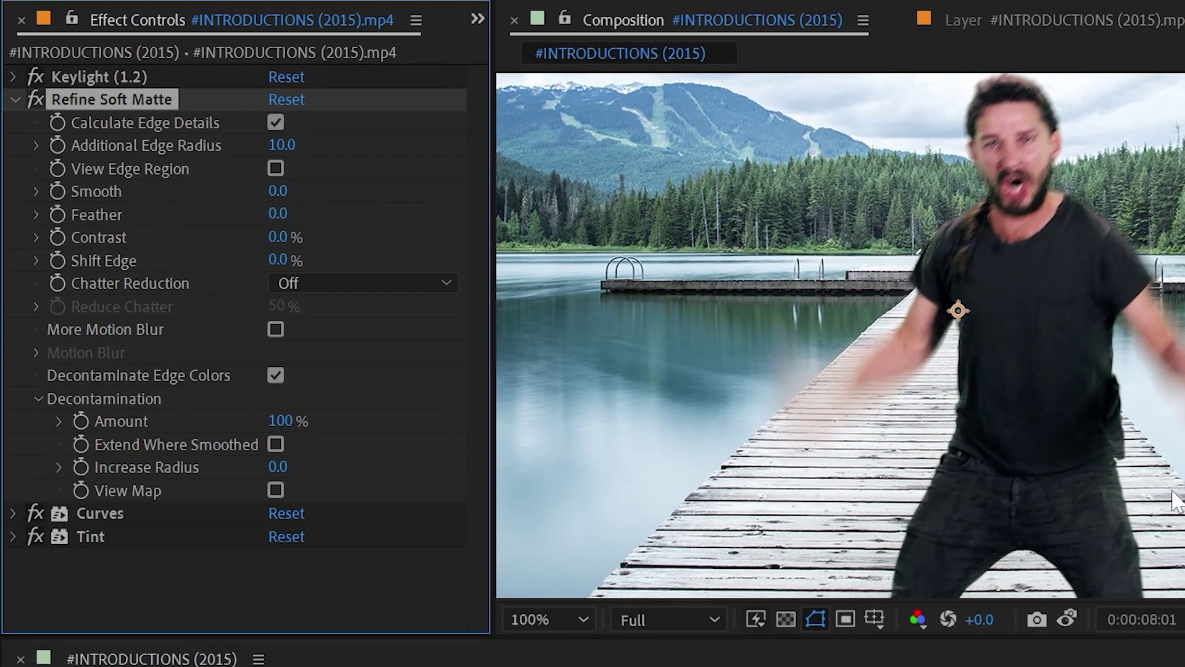
click(39, 98)
scroll(1113, 380, up, 1)
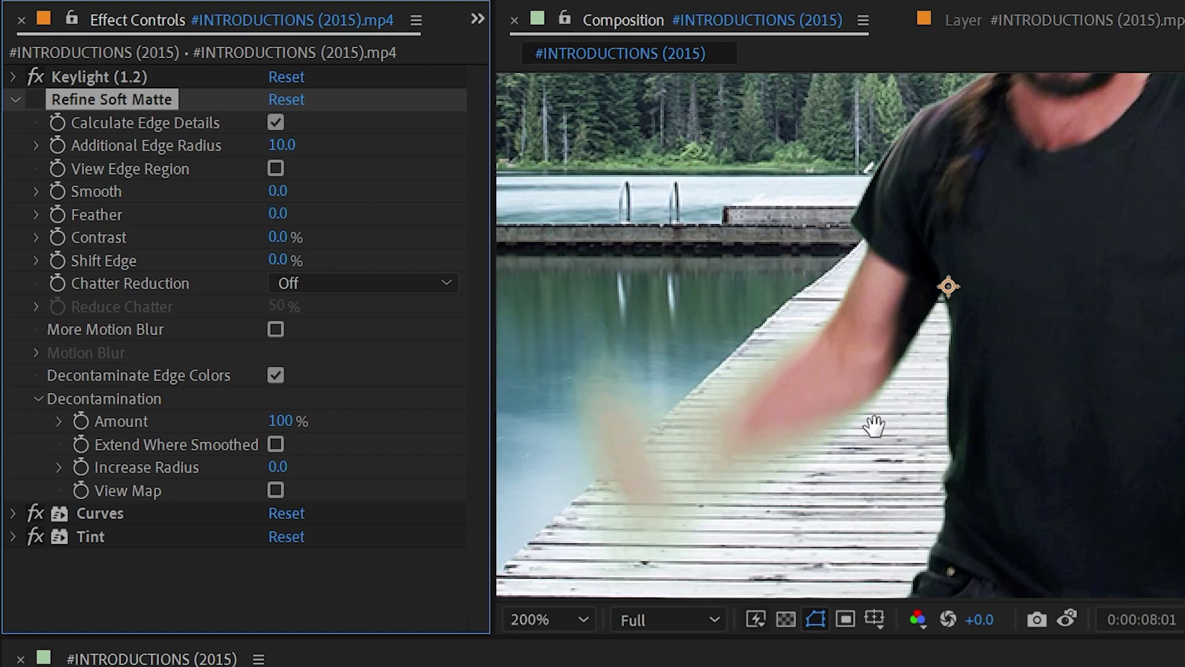
drag(1055, 505, 701, 549)
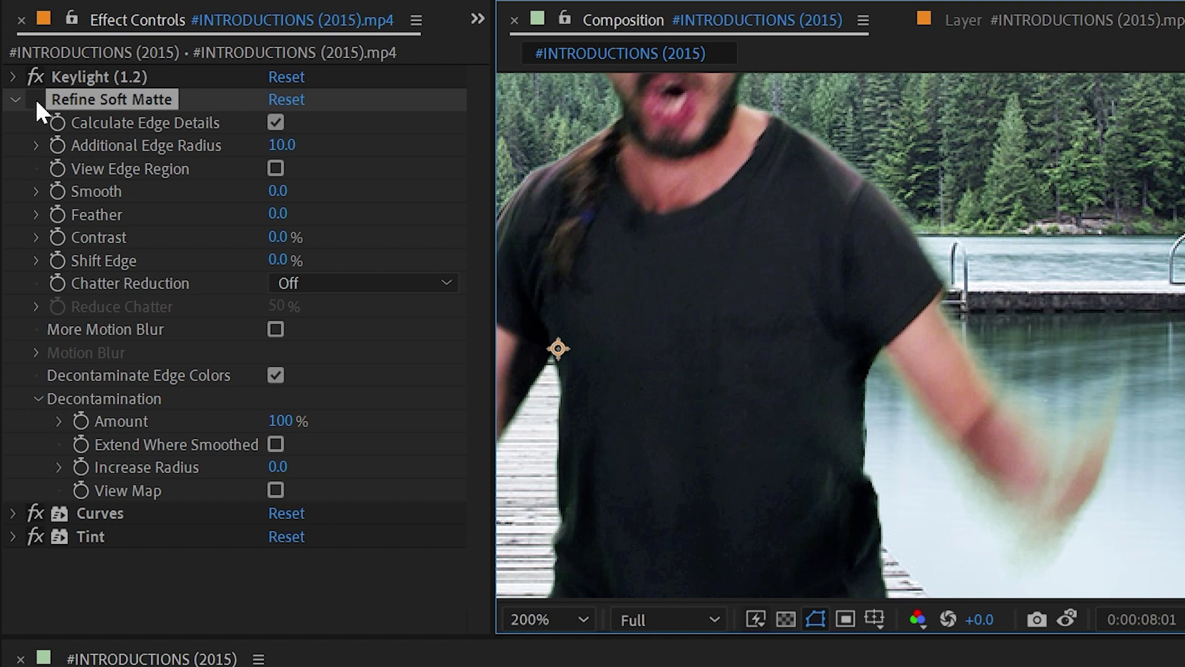
click(34, 97)
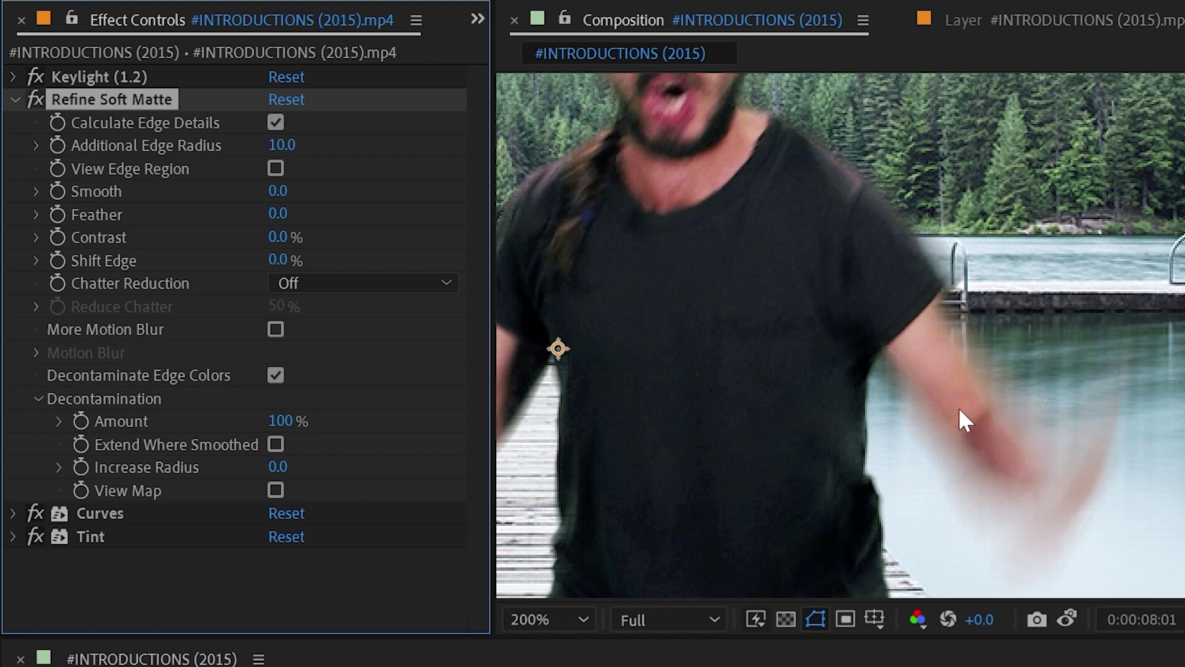
Step: Inspect the softened matte edges around the man's face and legs
drag(980, 442, 1071, 455)
click(93, 124)
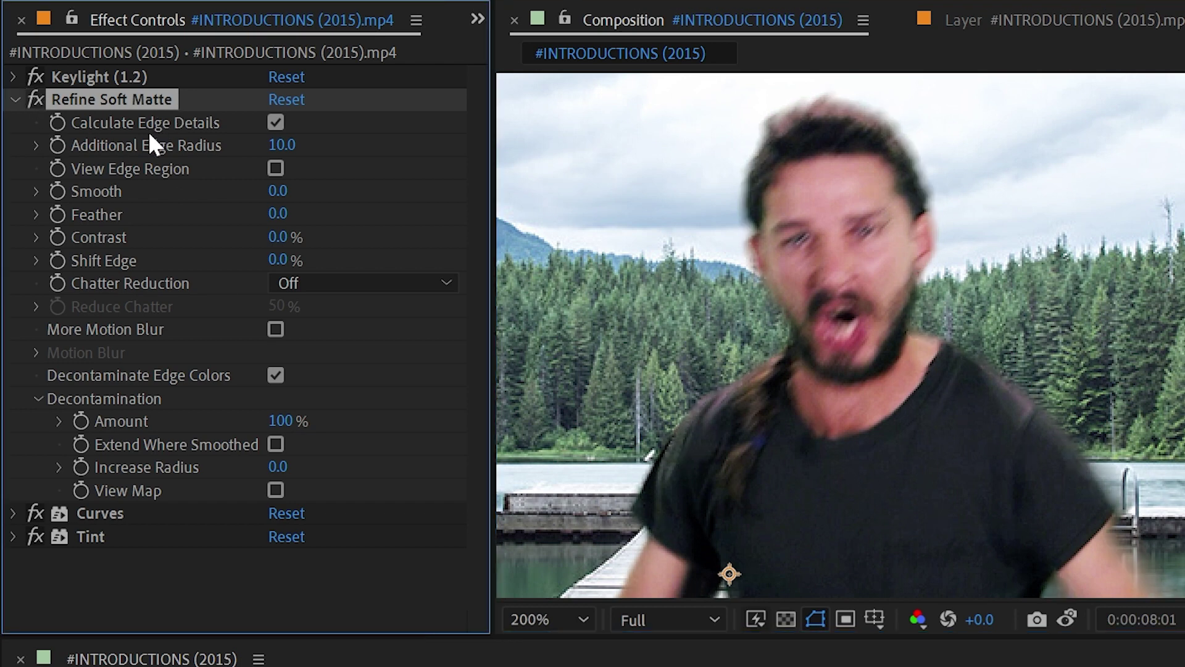
scroll(975, 455, down, 2)
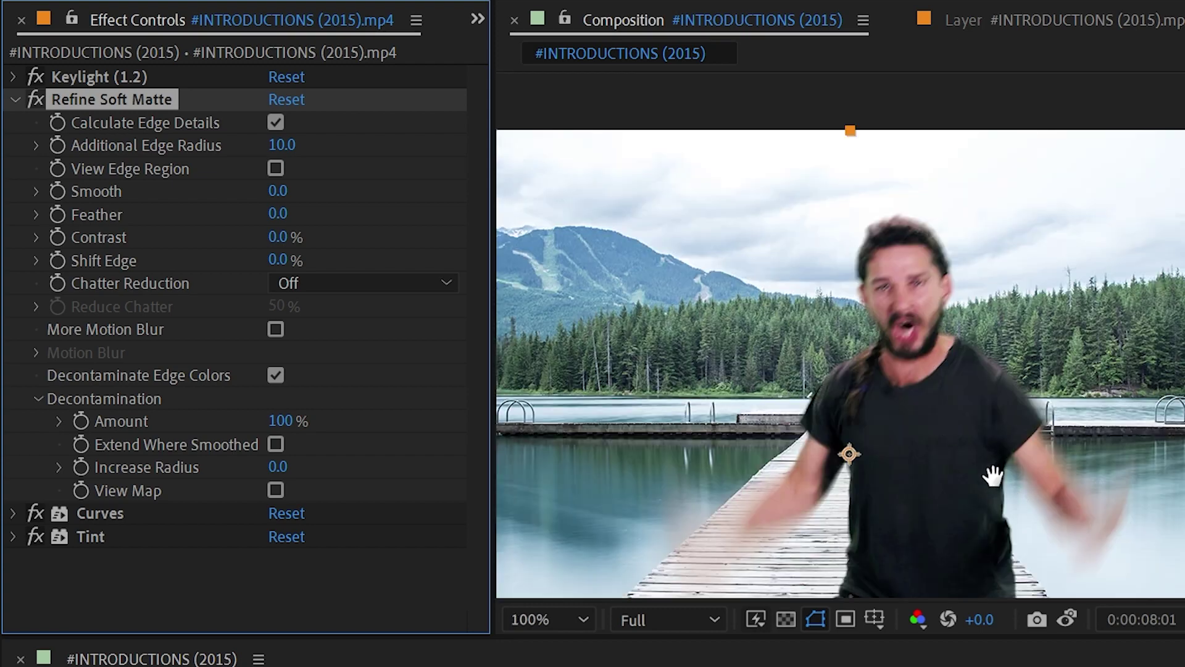
drag(994, 476, 1072, 328)
scroll(979, 383, up, 2)
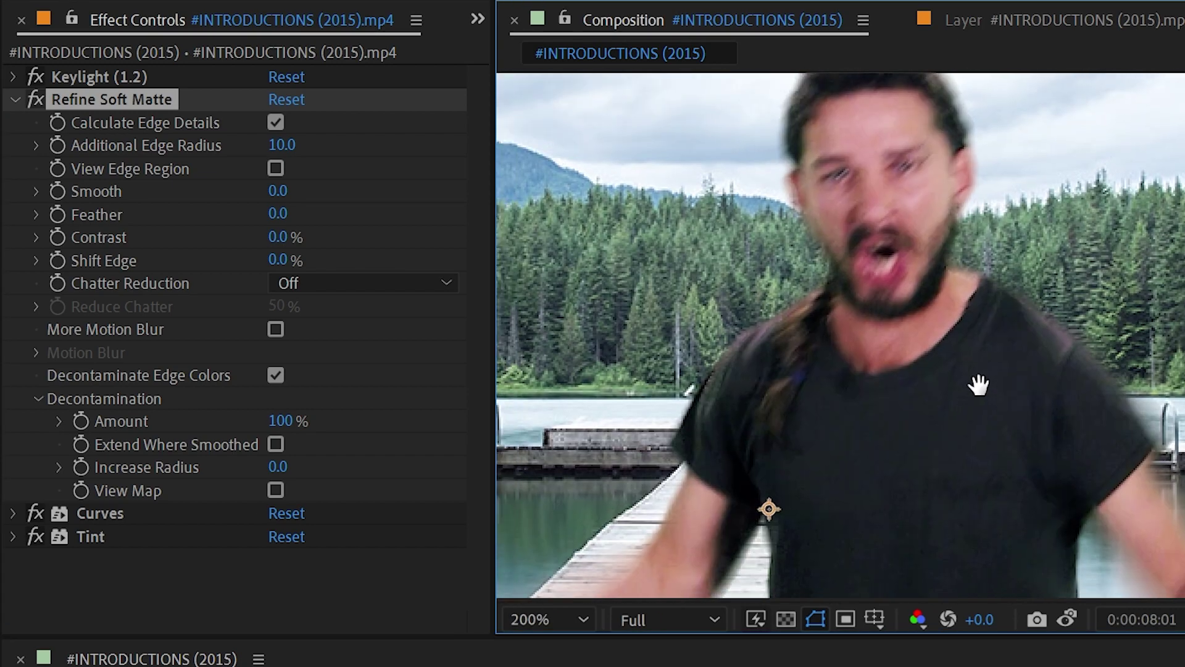
Step: Toggle Calculate Edge Details off and on to compare, leaving it enabled
drag(979, 383, 973, 471)
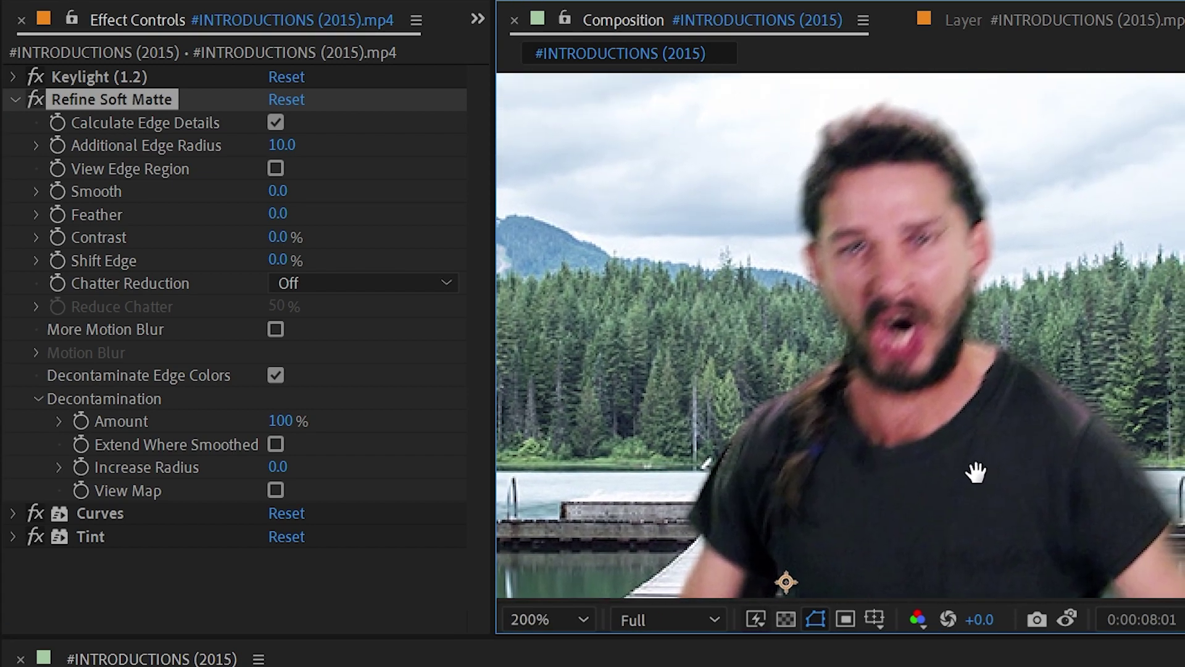
click(275, 122)
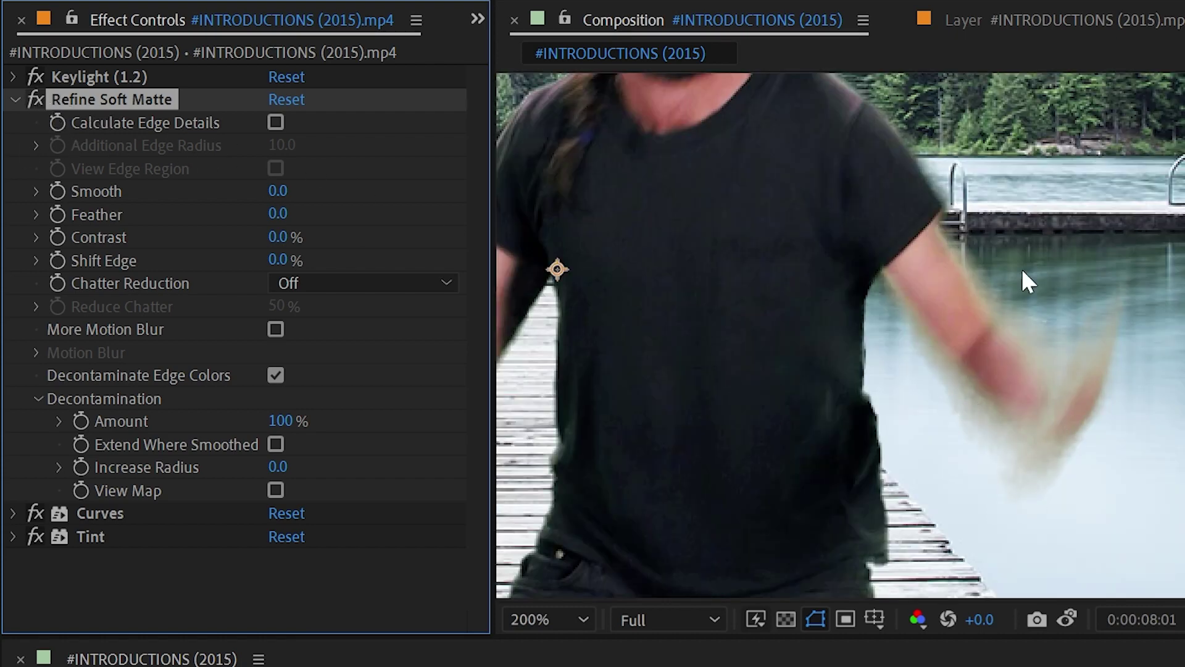
click(274, 122)
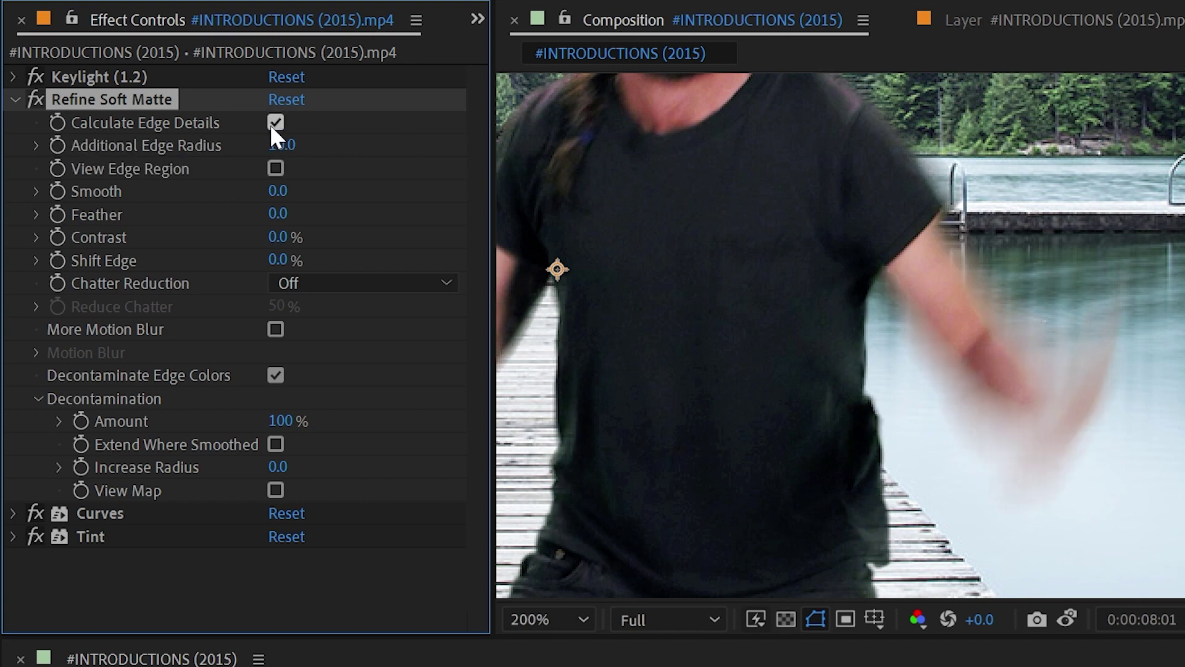
click(270, 123)
click(269, 122)
Step: Lower Additional Edge Radius from 10.0 to 4.3 while viewing the blurred arm
drag(688, 182, 858, 465)
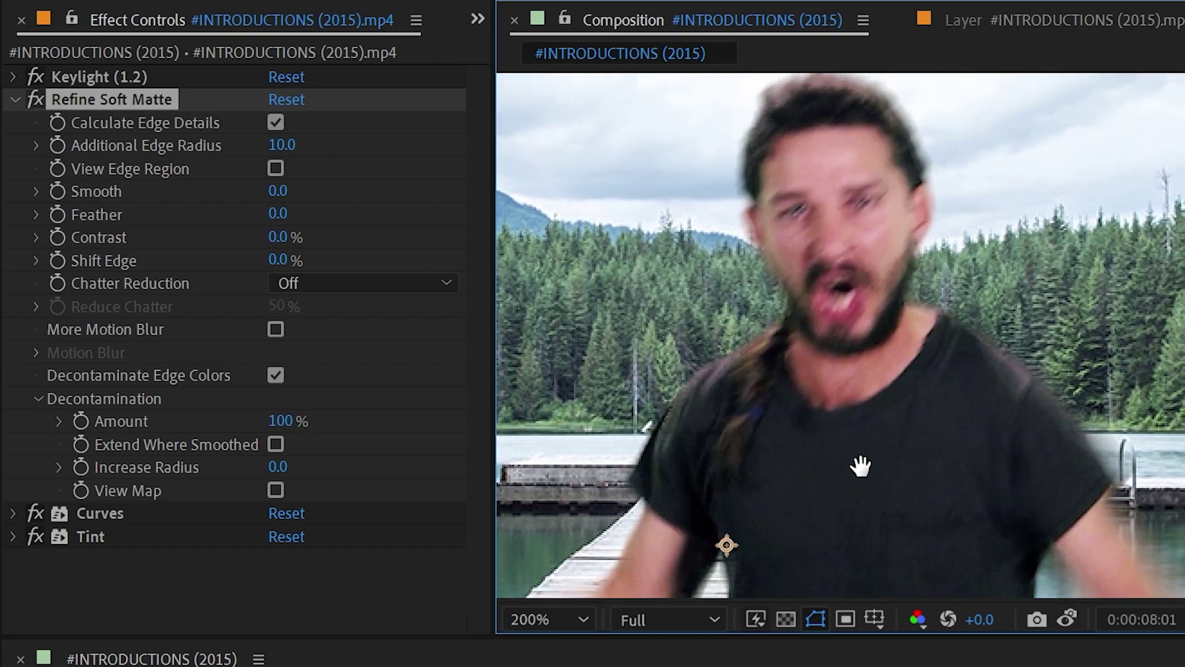
drag(759, 424, 855, 162)
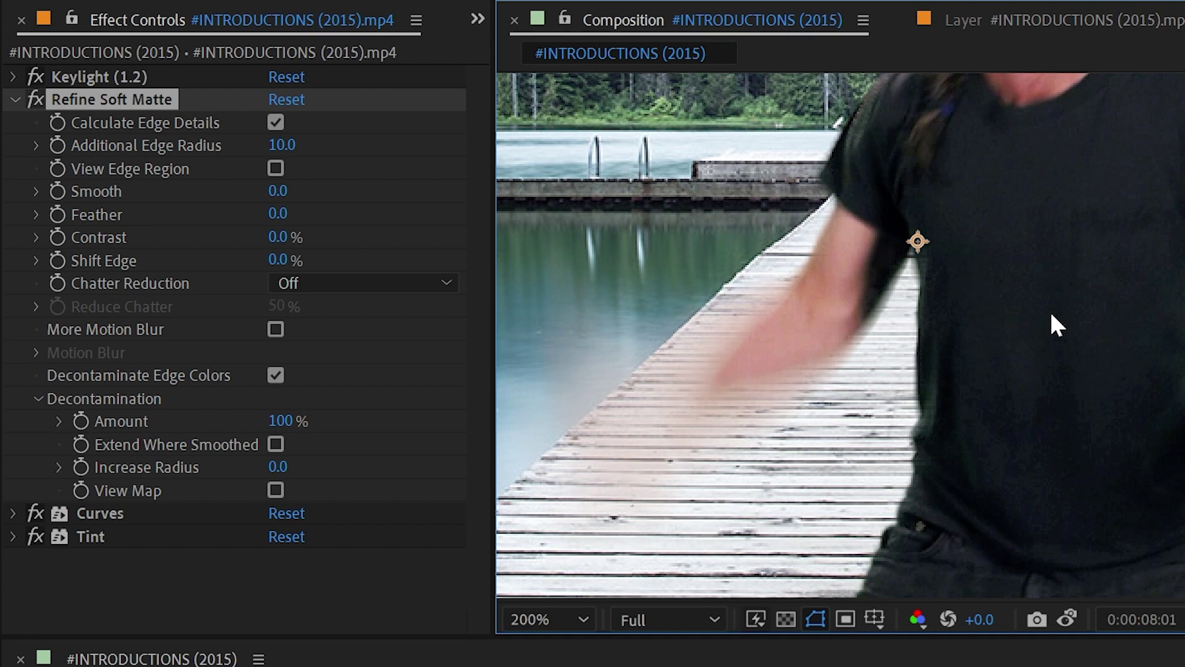
drag(1173, 238, 897, 296)
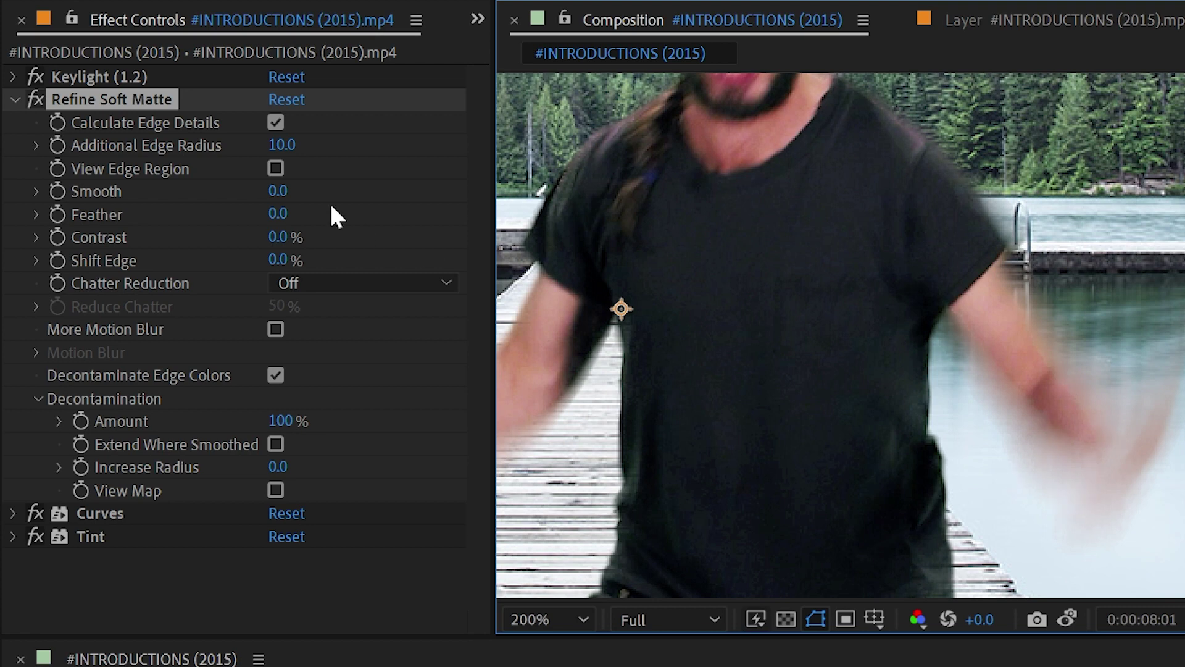
drag(279, 147, 137, 167)
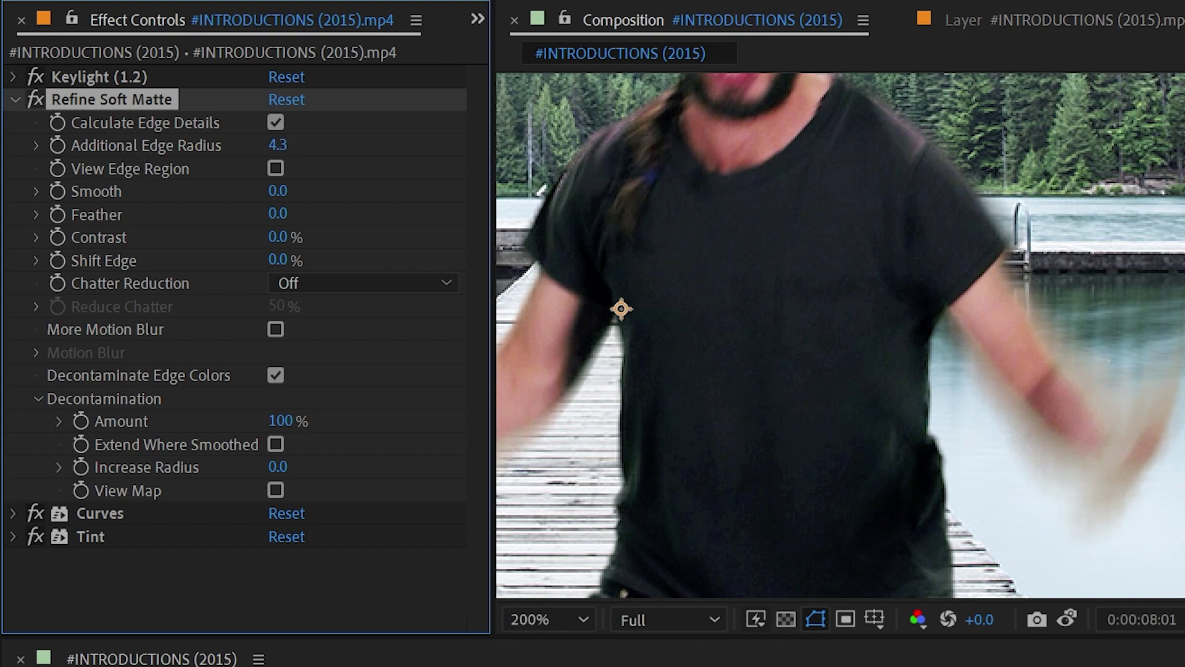
drag(908, 206, 904, 475)
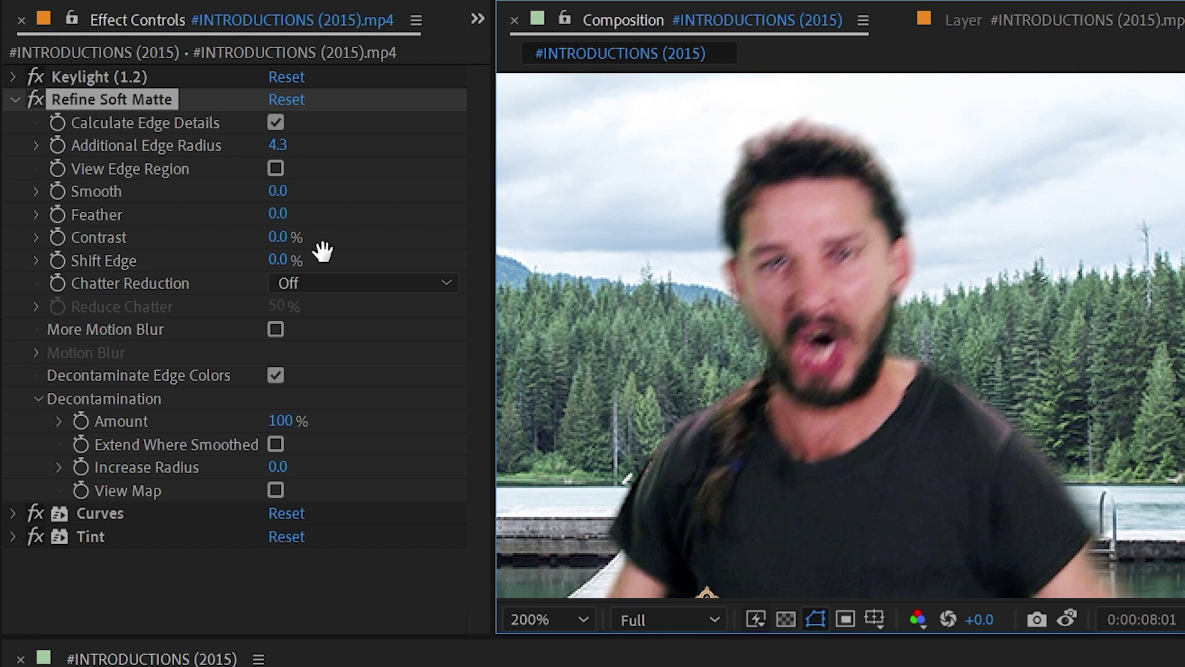
click(53, 96)
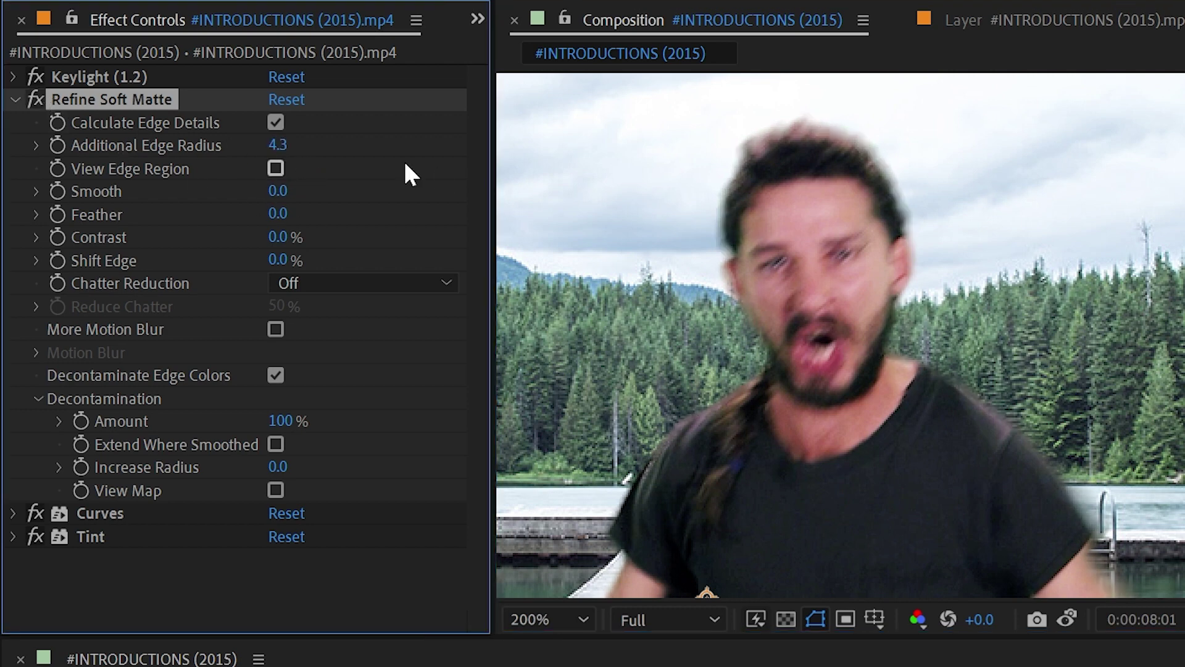
click(276, 168)
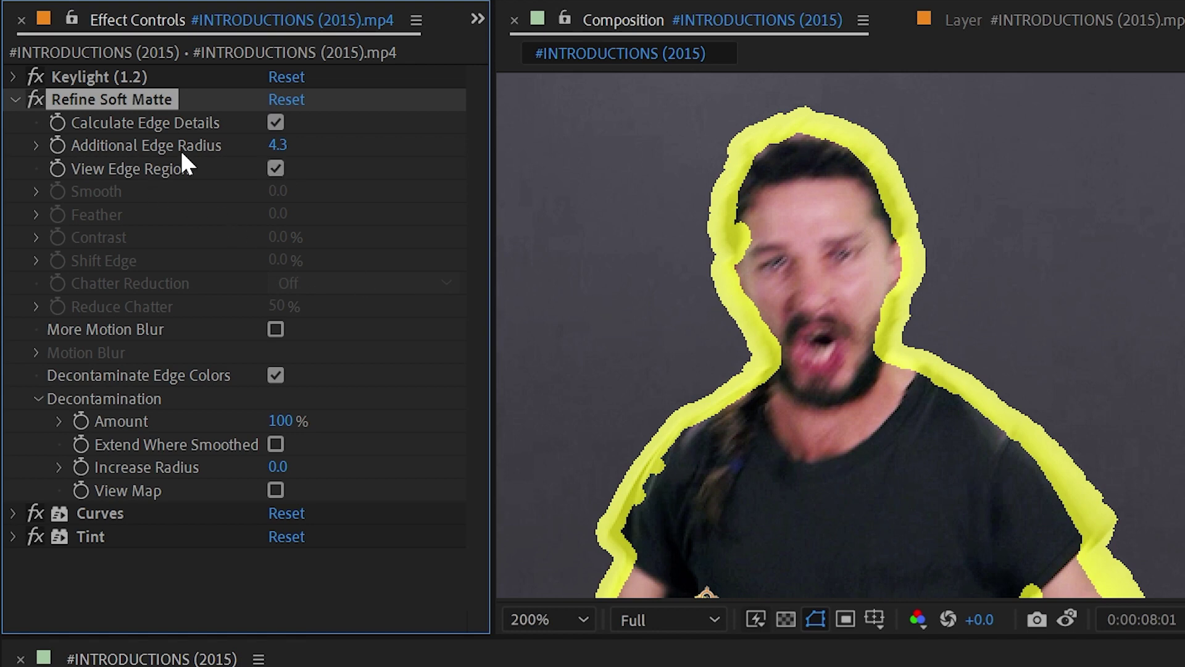
mouse_move(290, 162)
mouse_down()
mouse_move(210, 151)
mouse_move(328, 148)
mouse_move(276, 151)
mouse_up()
click(273, 144)
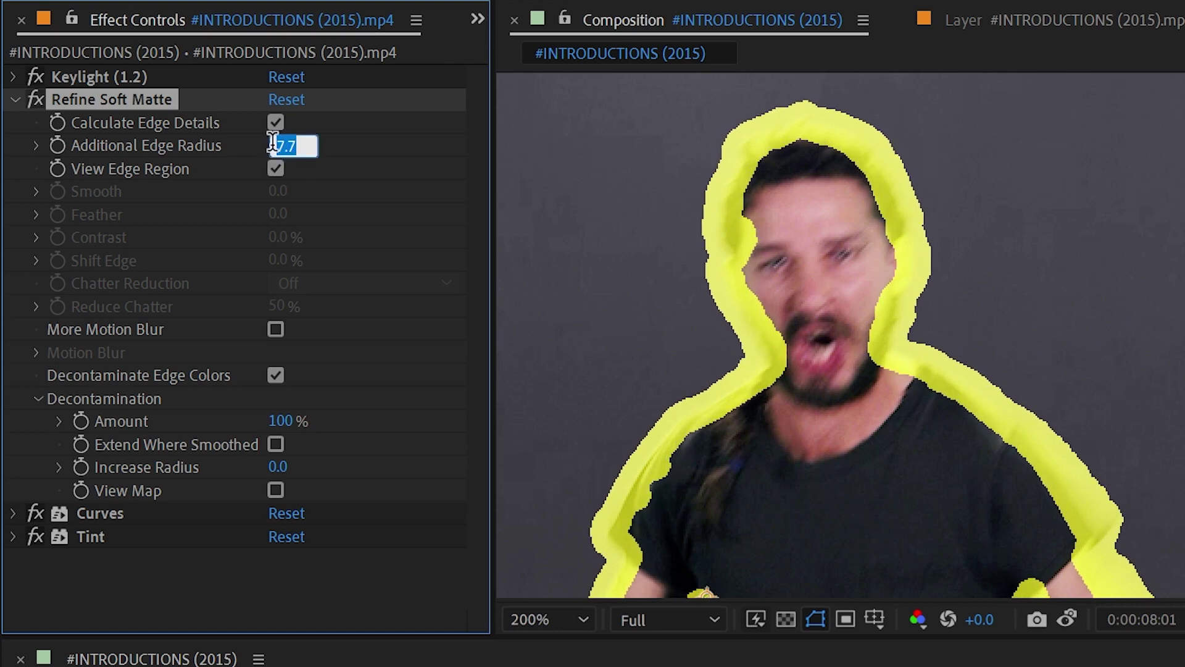
text(4.3)
key(Return)
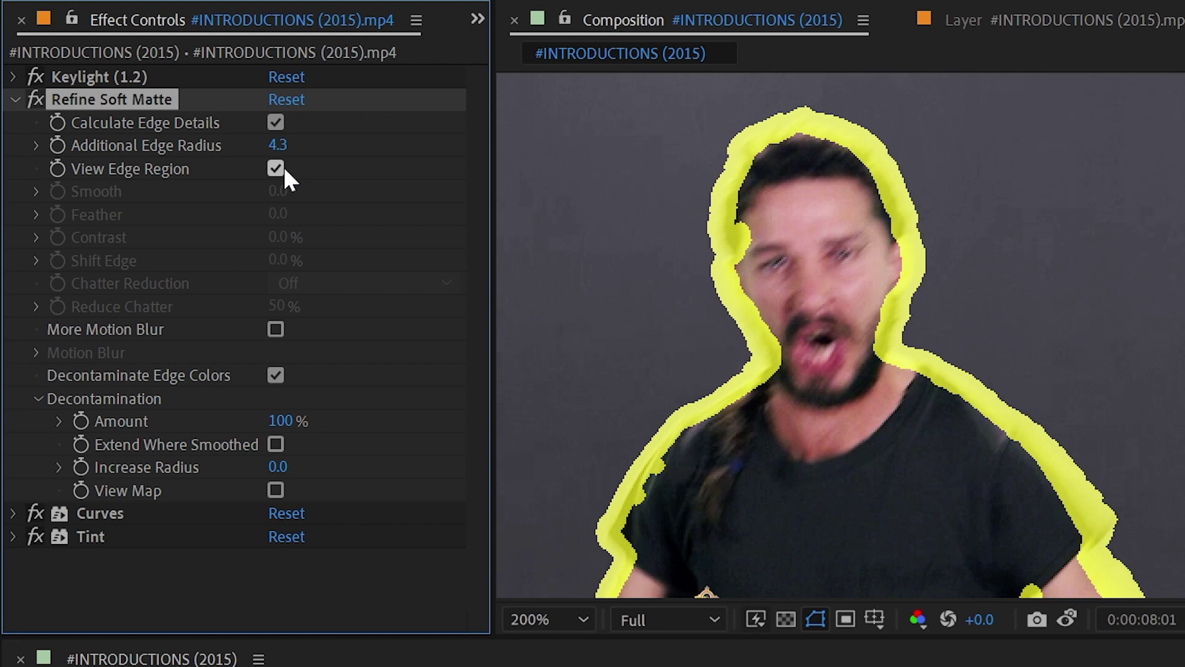
click(275, 168)
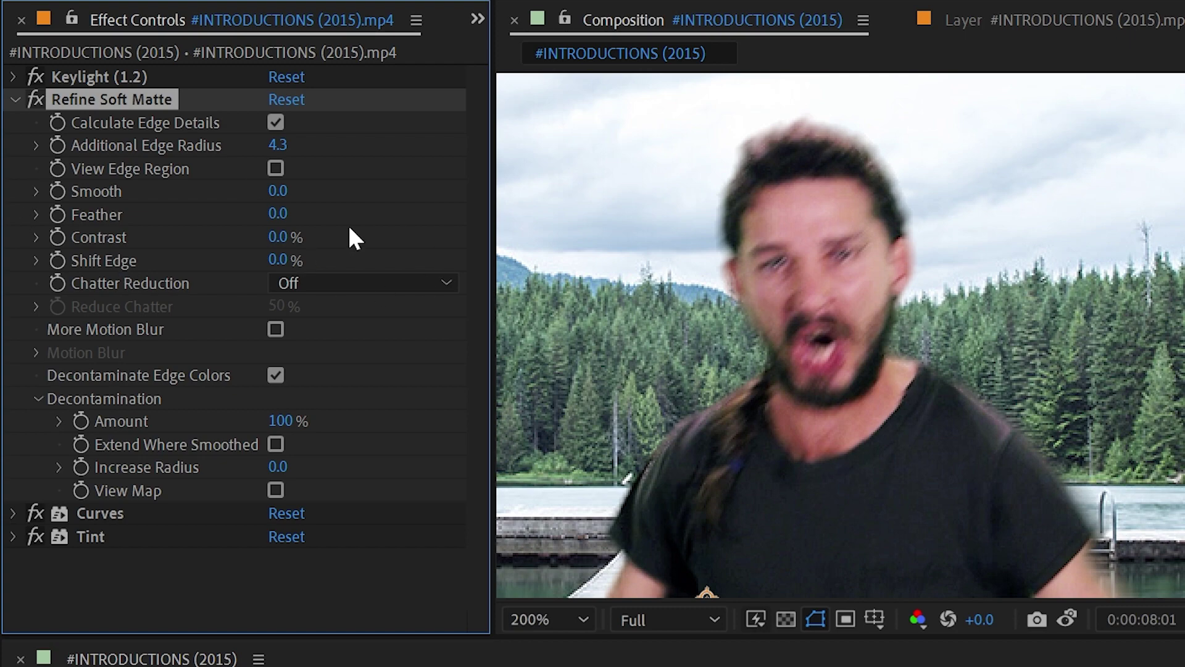
click(276, 168)
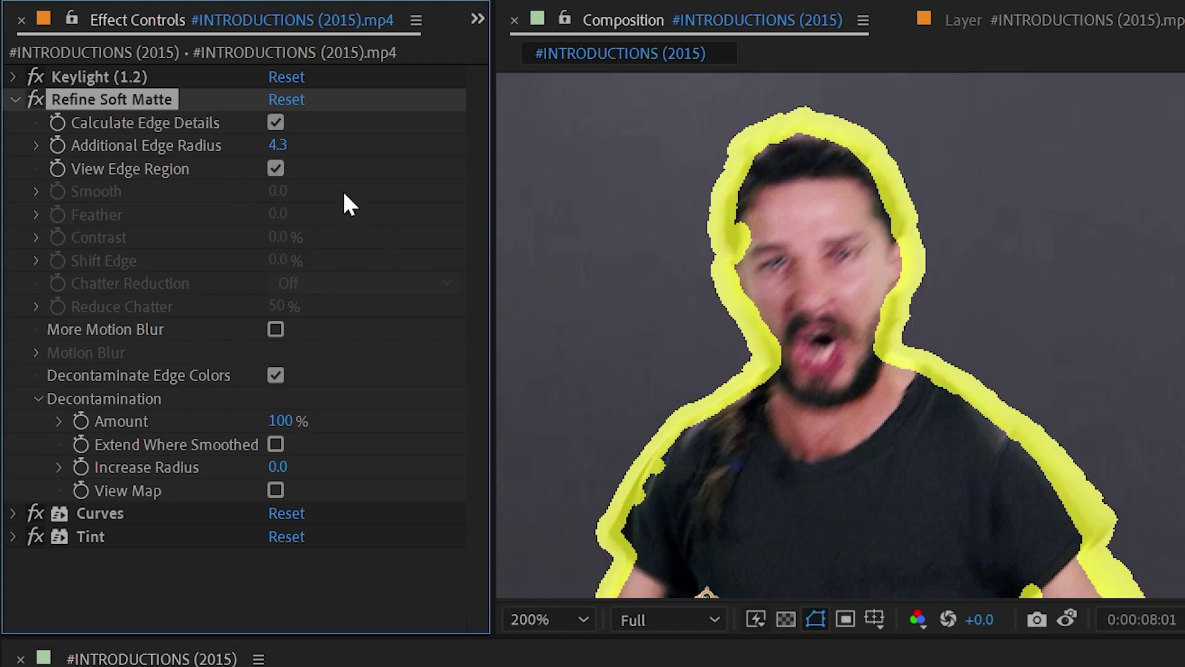
click(275, 167)
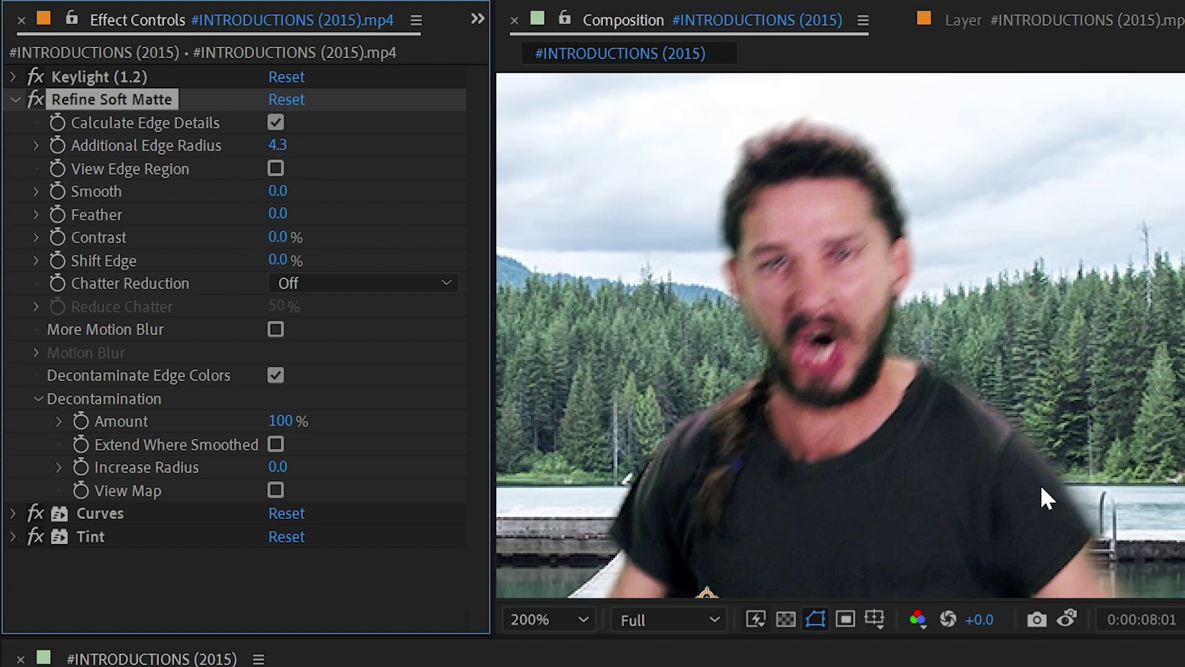
key(space)
drag(1021, 508, 832, 349)
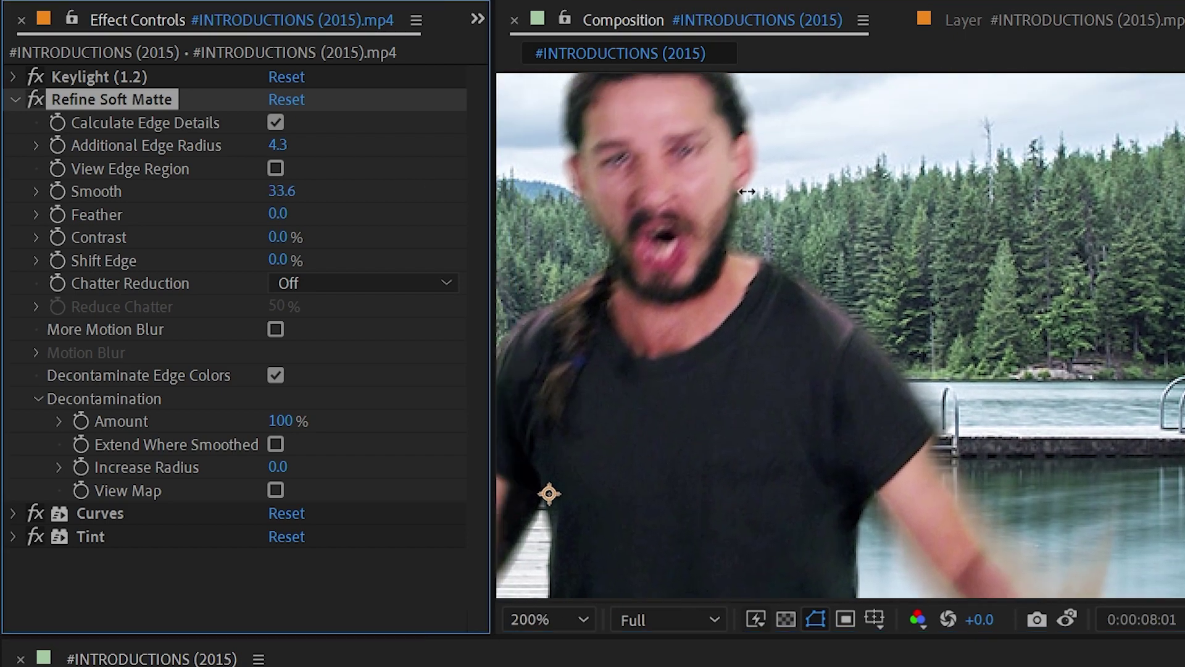
drag(278, 191, 290, 191)
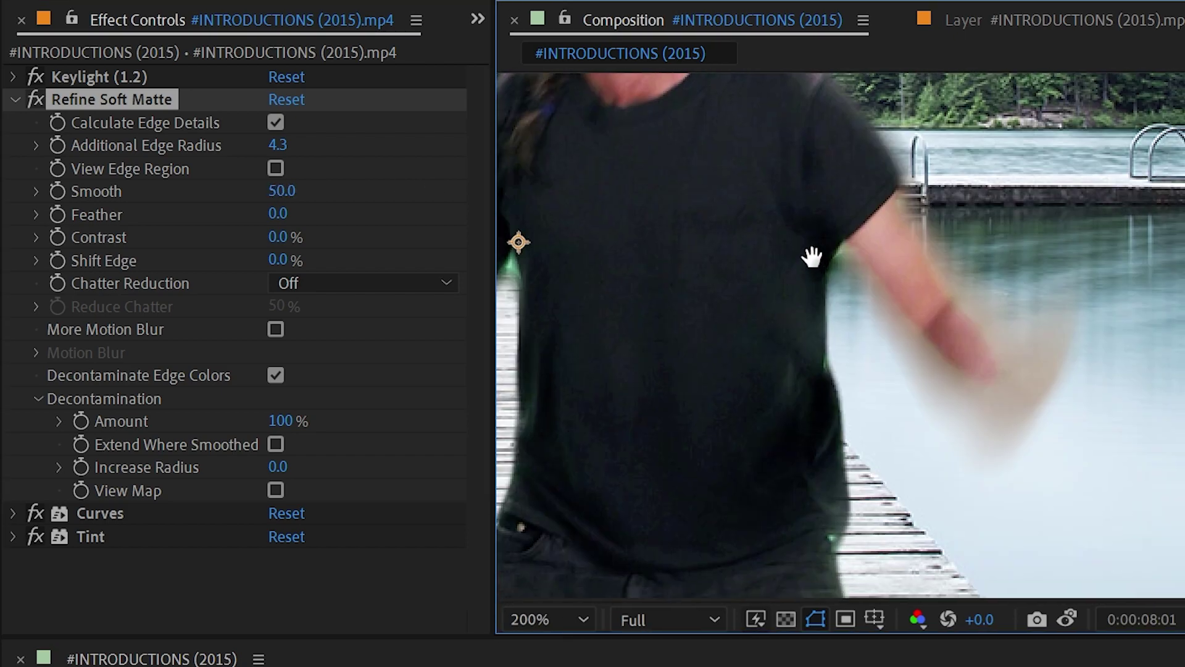
drag(812, 256, 618, 249)
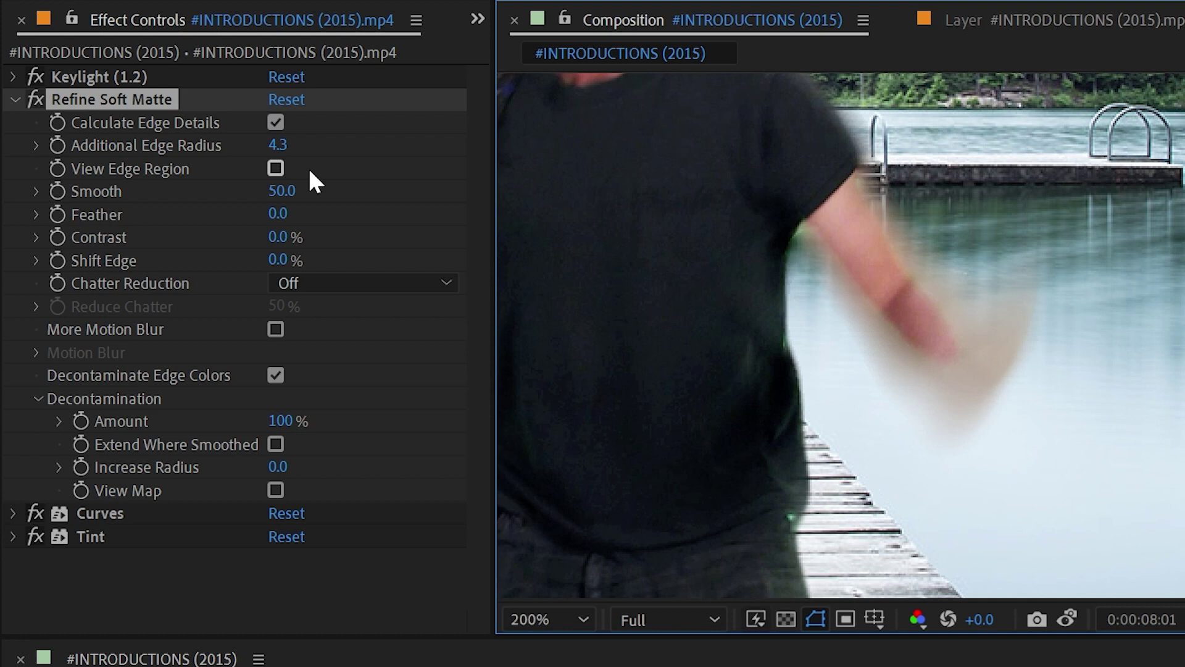
click(281, 190)
text(0)
key(Return)
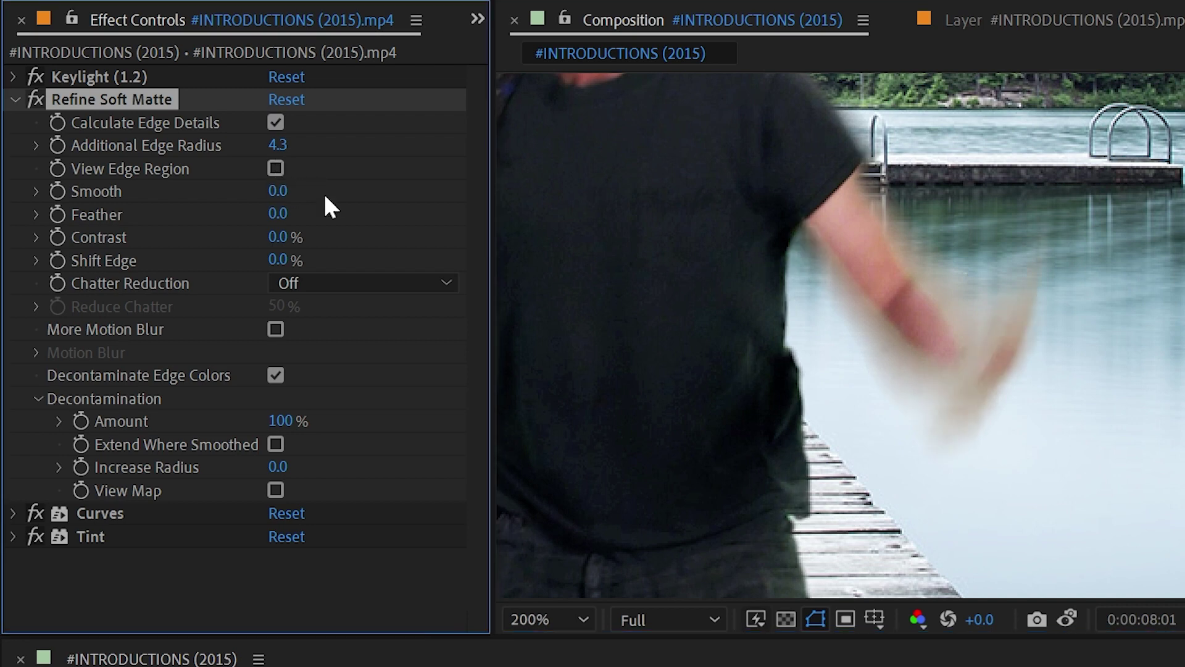
drag(277, 191, 1000, 199)
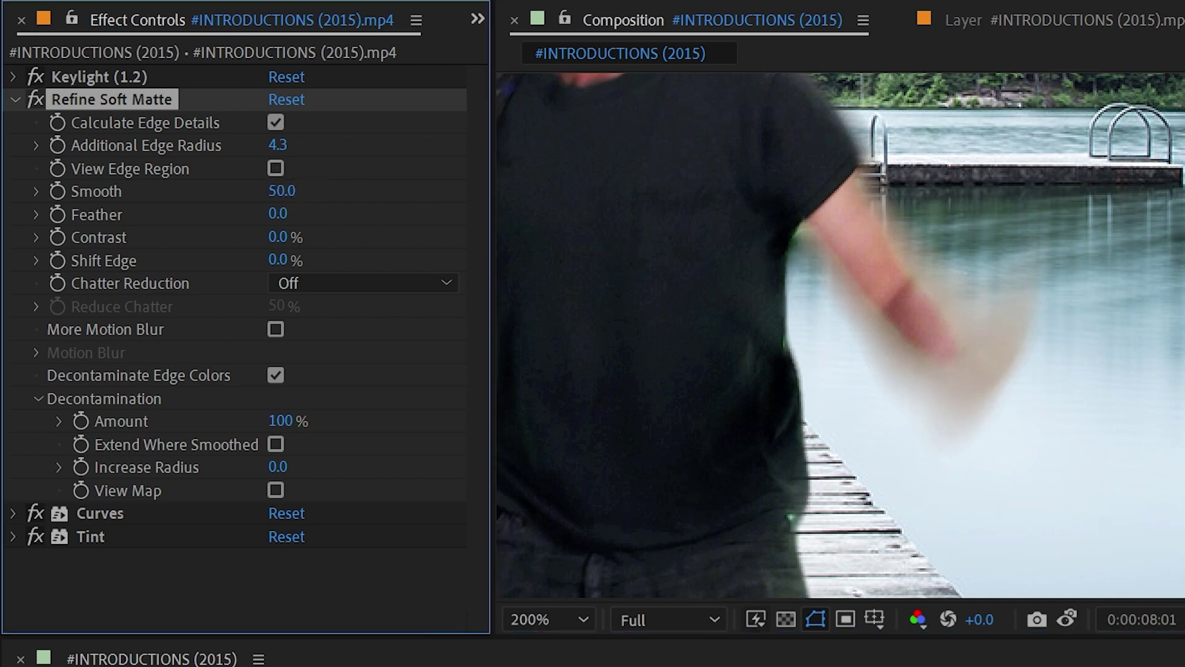
key(ctrl+z)
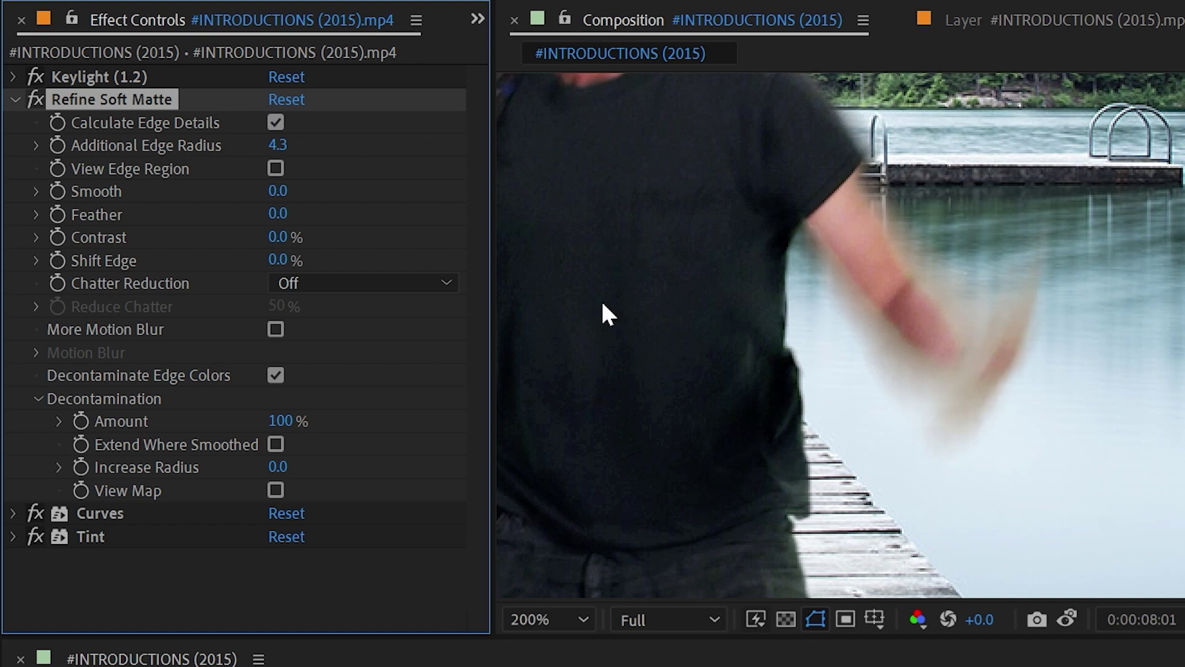
drag(276, 194, 378, 193)
key(ctrl+z)
drag(275, 215, 217, 204)
drag(281, 216, 127, 243)
drag(277, 191, 328, 210)
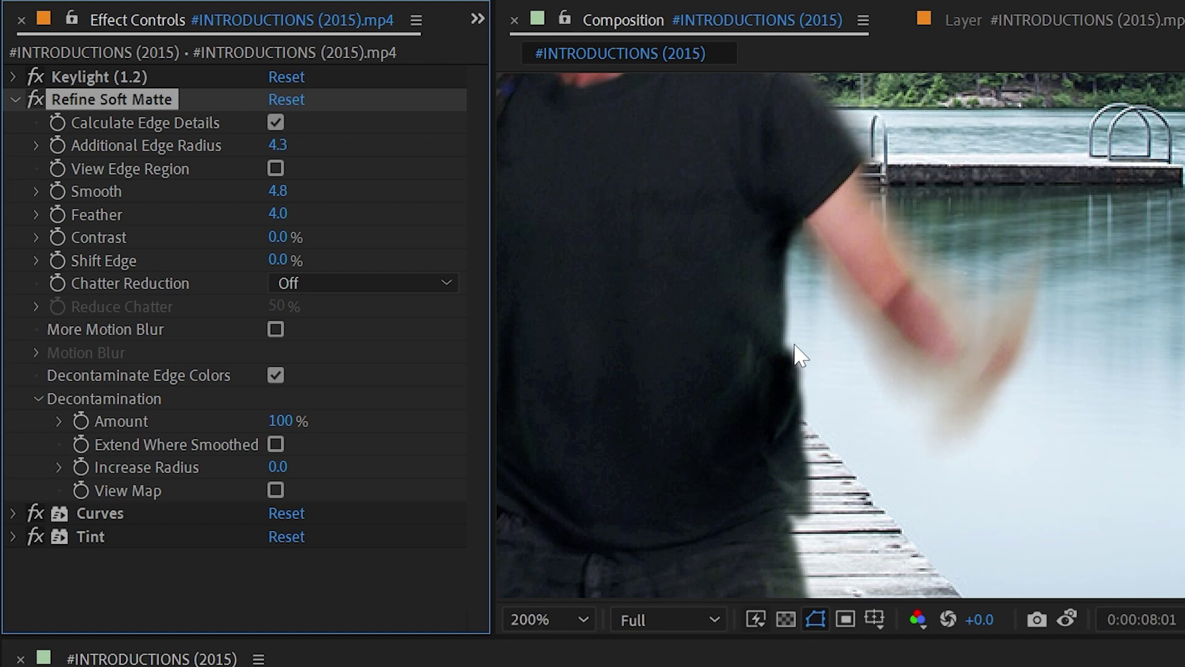
drag(279, 237, 338, 234)
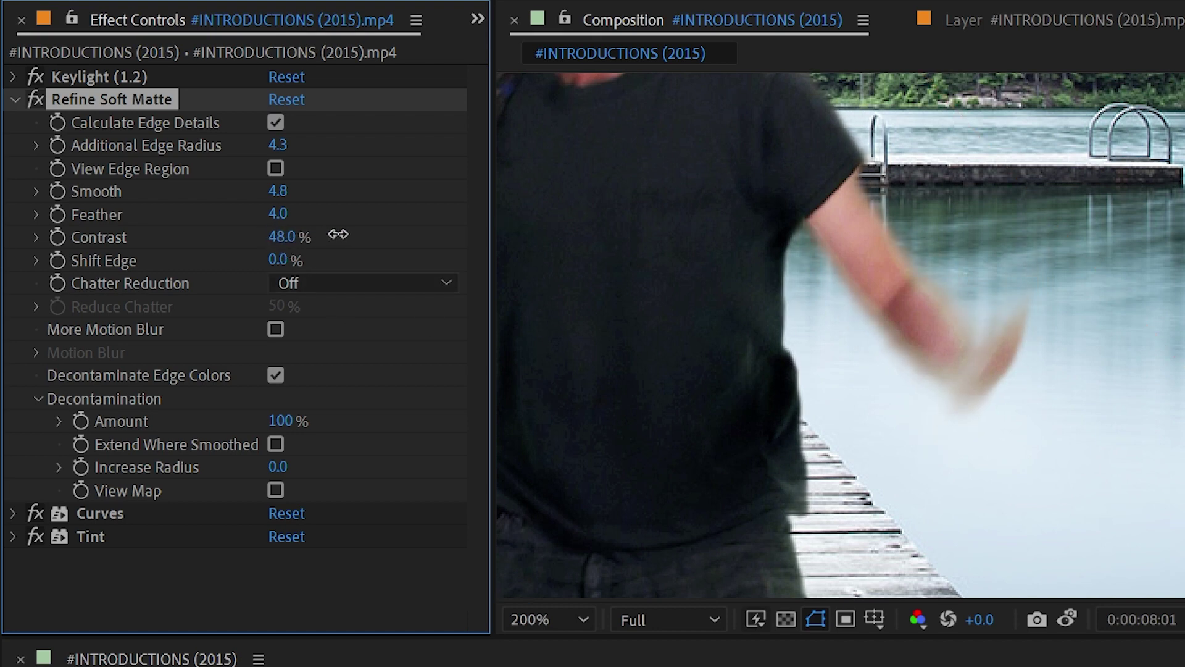
click(279, 237)
text(0)
key(shift+Tab)
text(0)
click(374, 219)
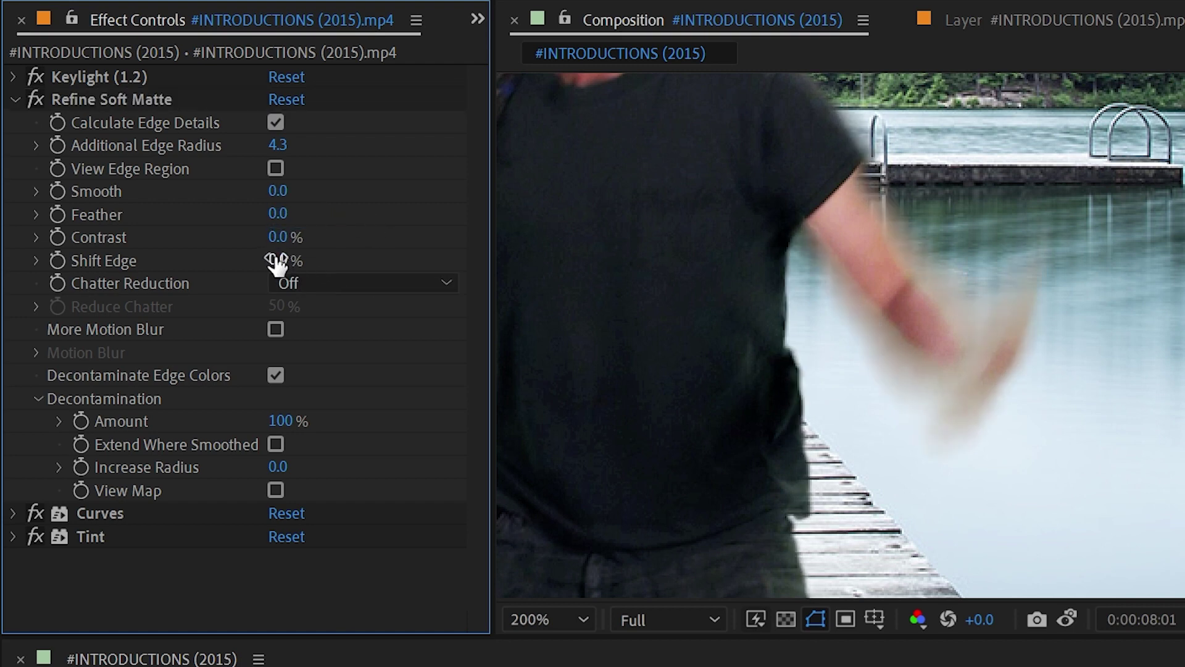
Step: Try a Shift Edge change and undo it to 0%, then set Chatter Reduction to More Detailed
drag(279, 260, 240, 271)
key(ctrl+z)
click(318, 281)
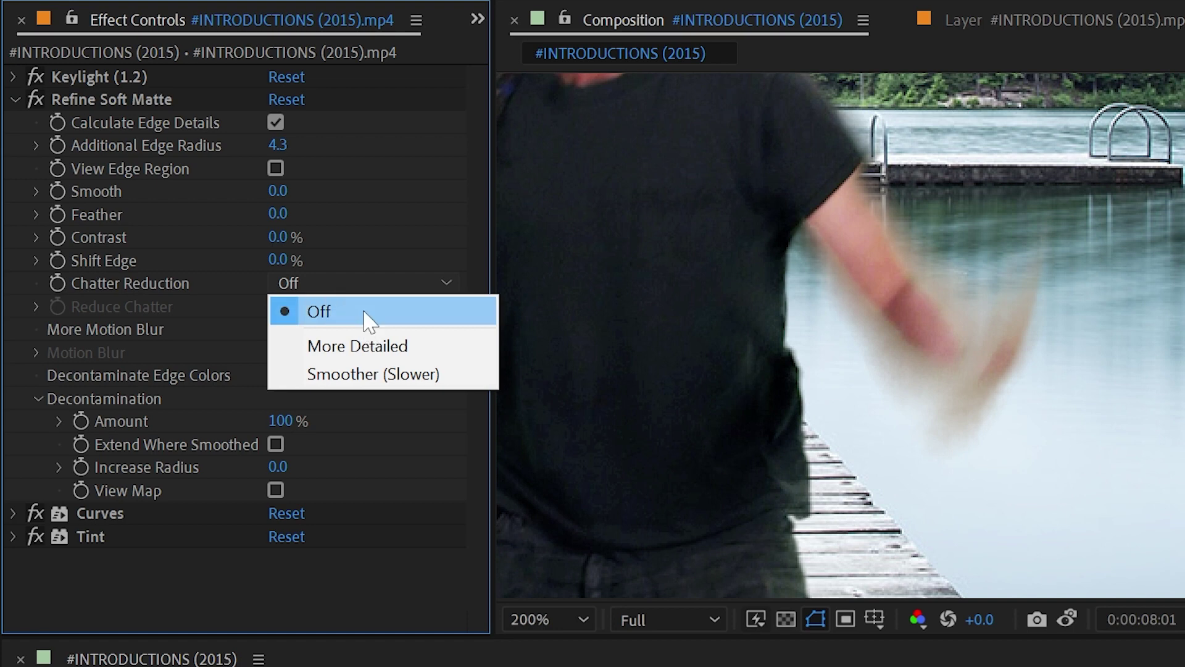
click(435, 346)
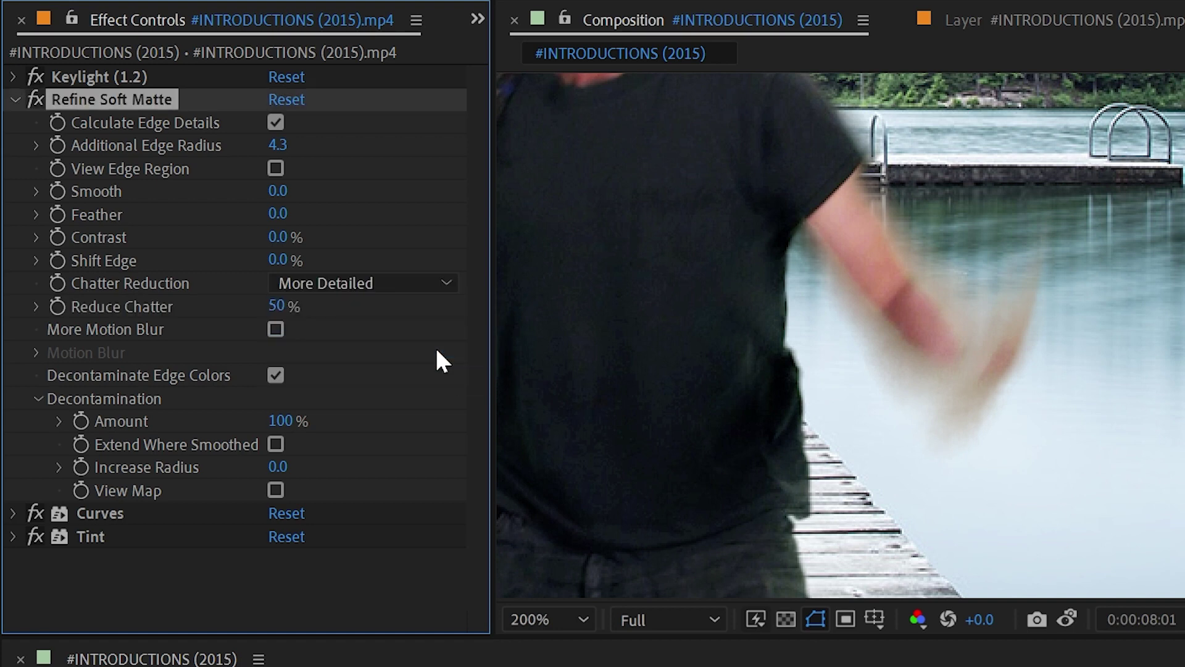
drag(757, 445, 876, 363)
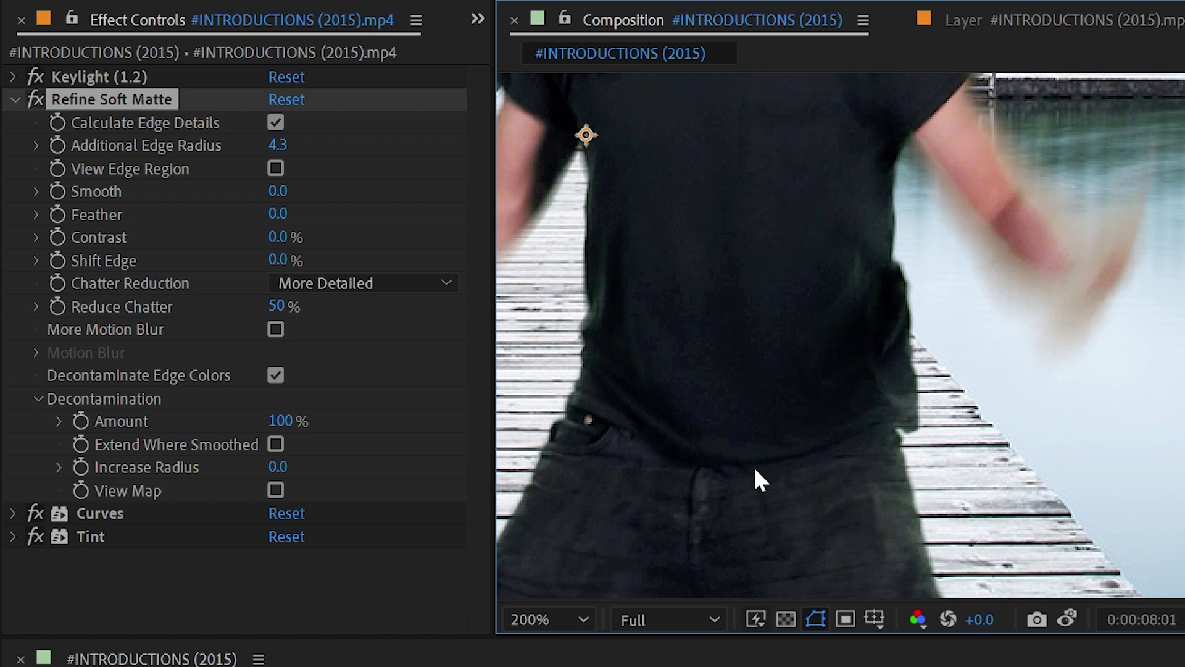
Step: Hide the lake background and show the Alpha channel in the viewer
click(754, 663)
click(918, 619)
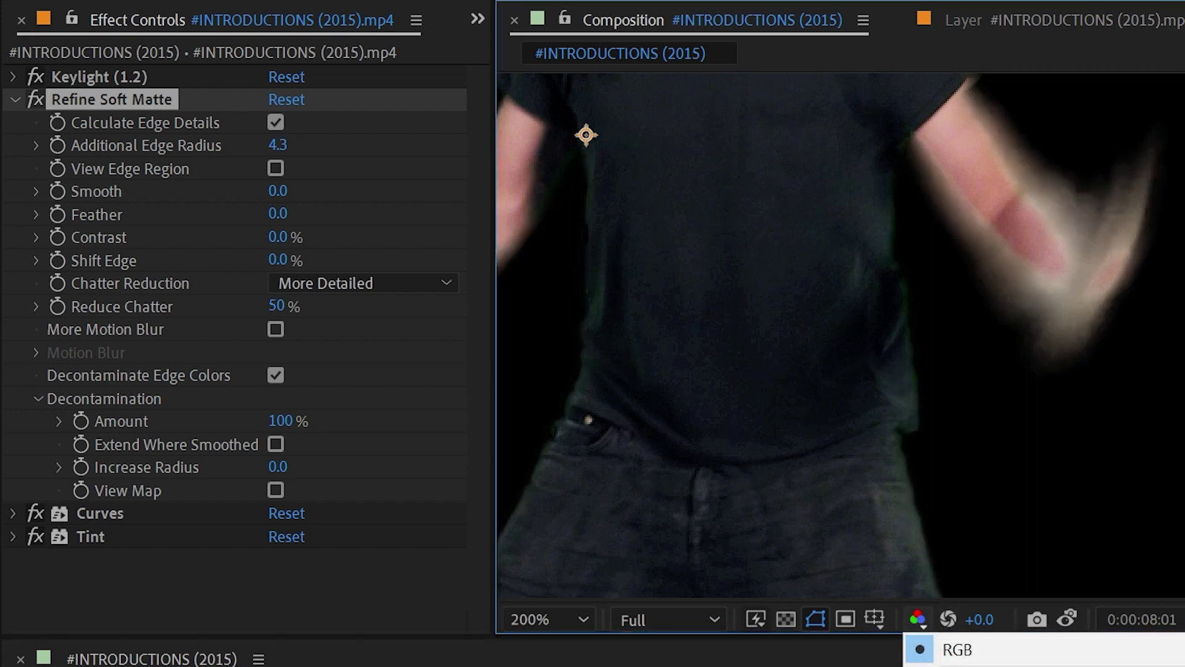
key(alt+4)
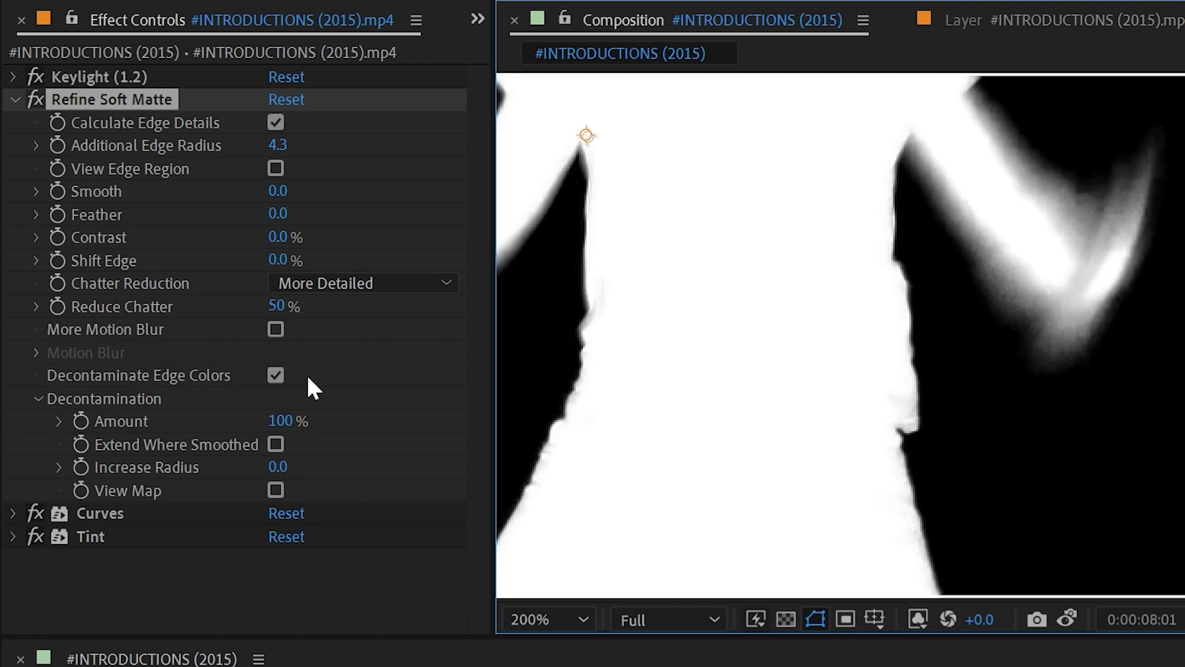
Step: Compare Chatter Reduction Off, More Detailed and Smoother (Slower) on the alpha matte
click(345, 283)
click(350, 311)
click(385, 283)
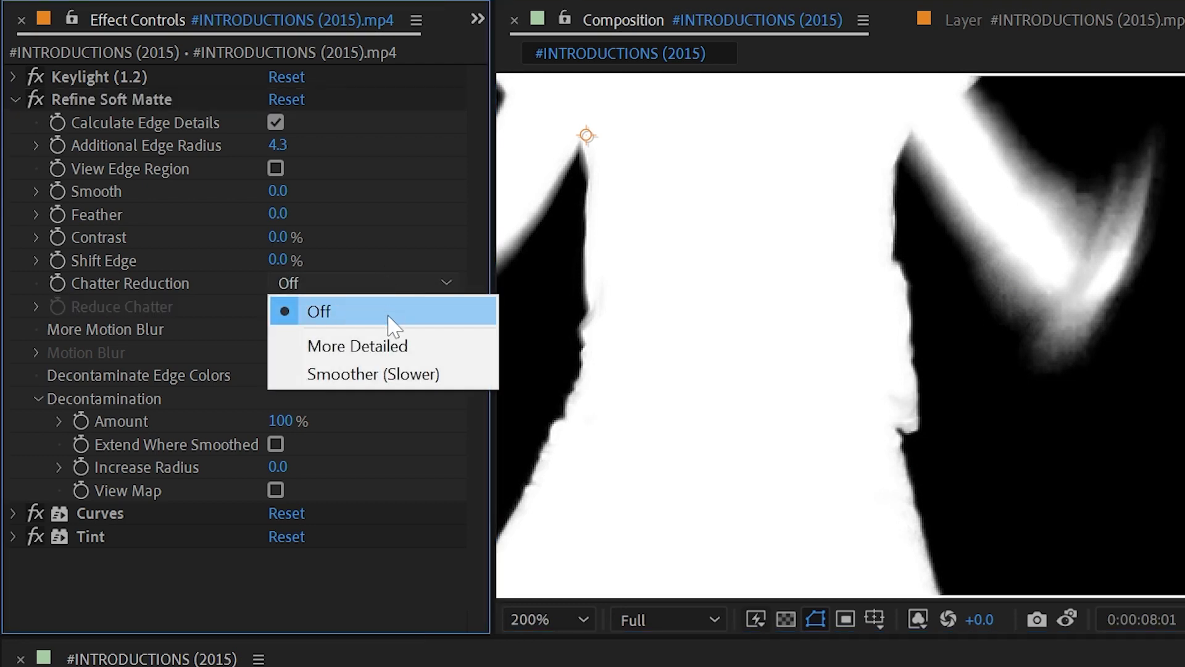
click(392, 344)
click(450, 284)
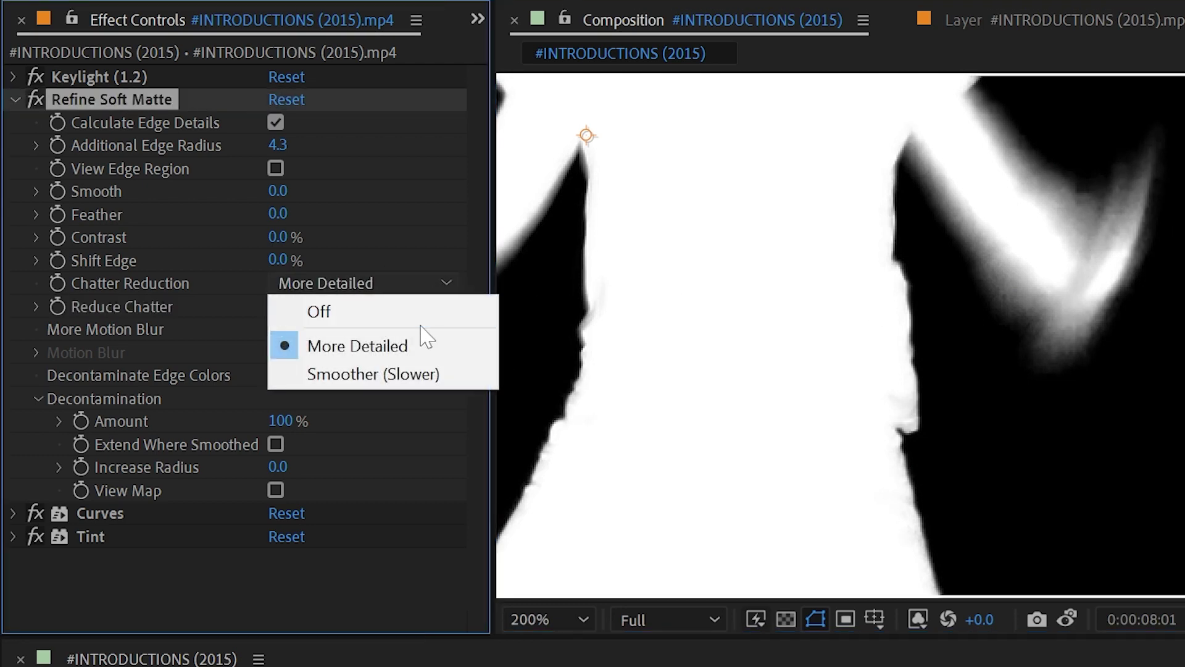
click(349, 310)
drag(856, 253, 1109, 260)
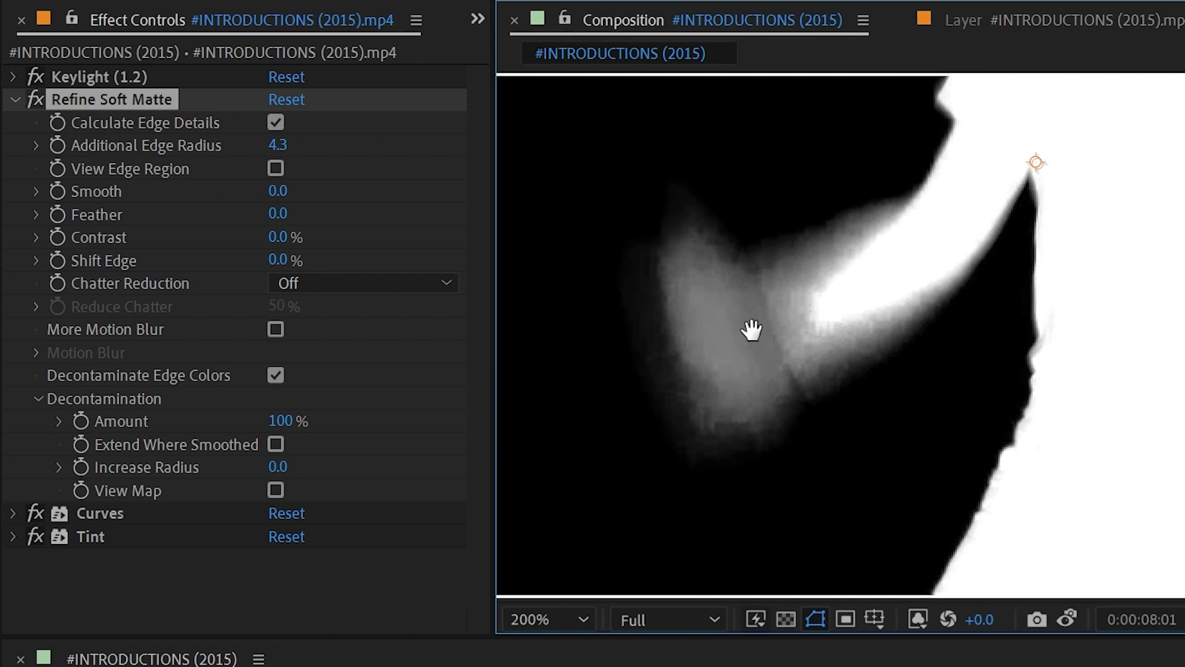
click(388, 284)
click(357, 346)
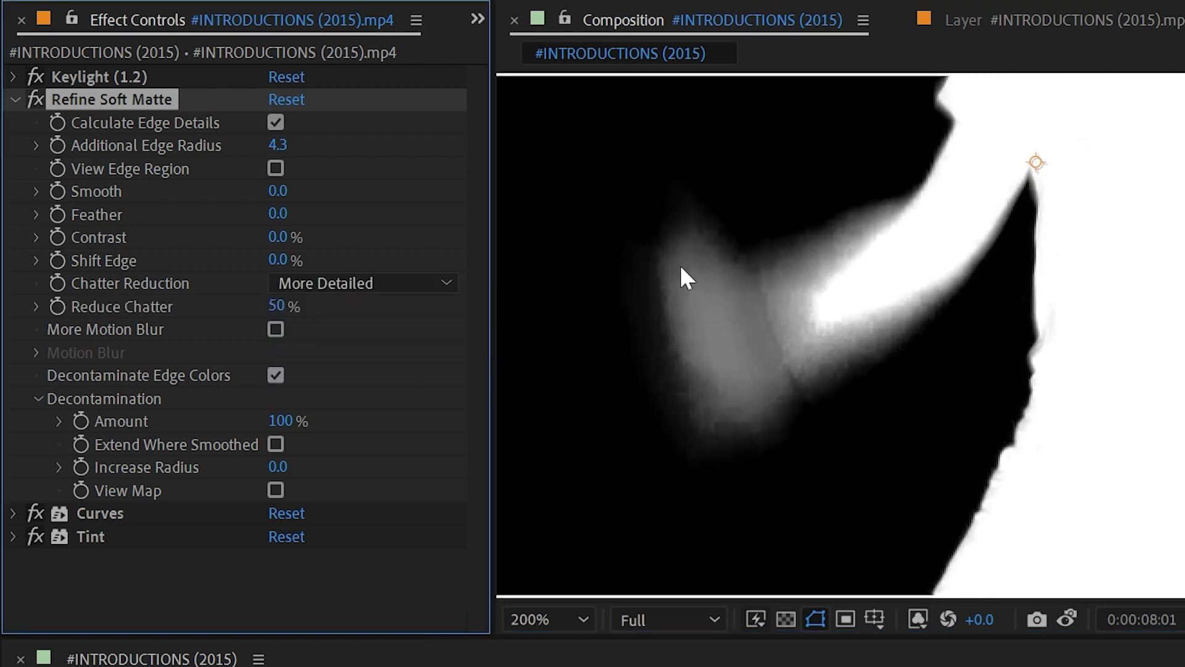
click(306, 284)
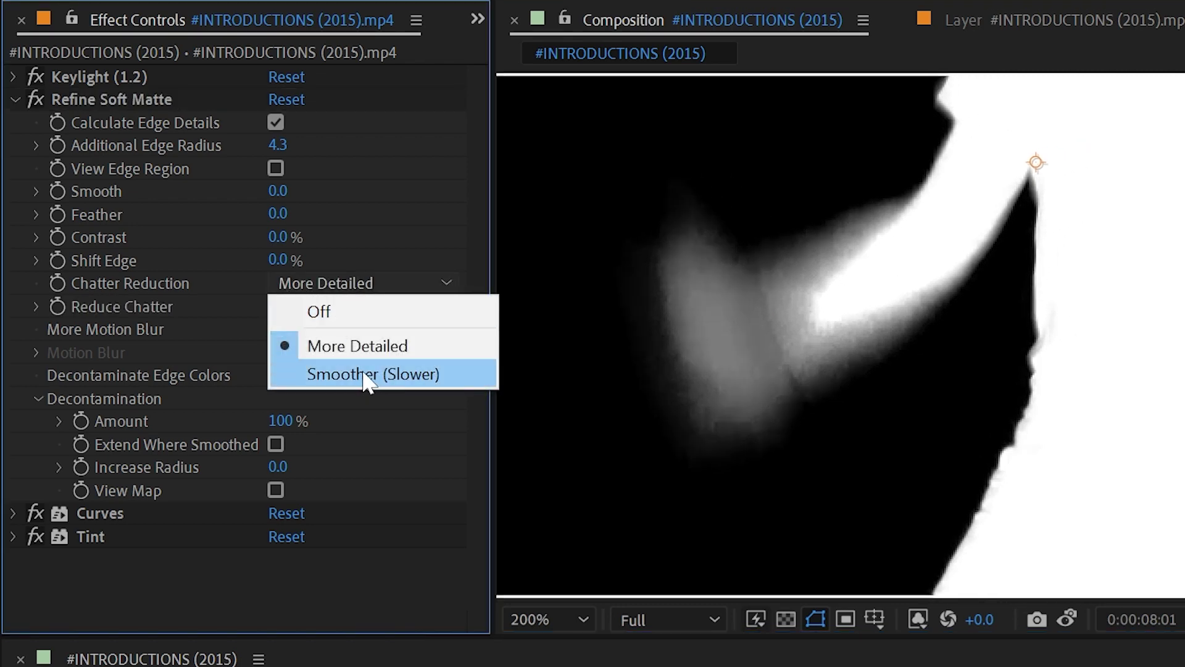
click(384, 374)
drag(982, 287, 890, 319)
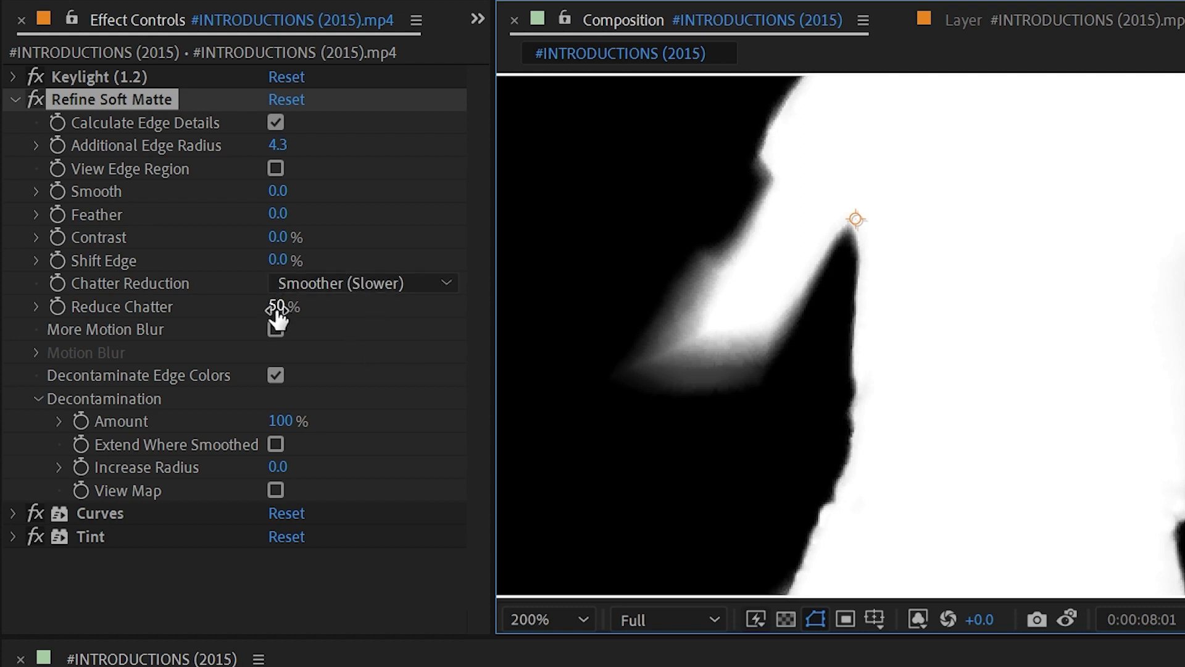
Step: Set Chatter Reduction back to More Detailed with Reduce Chatter at 70%
drag(276, 306, 198, 300)
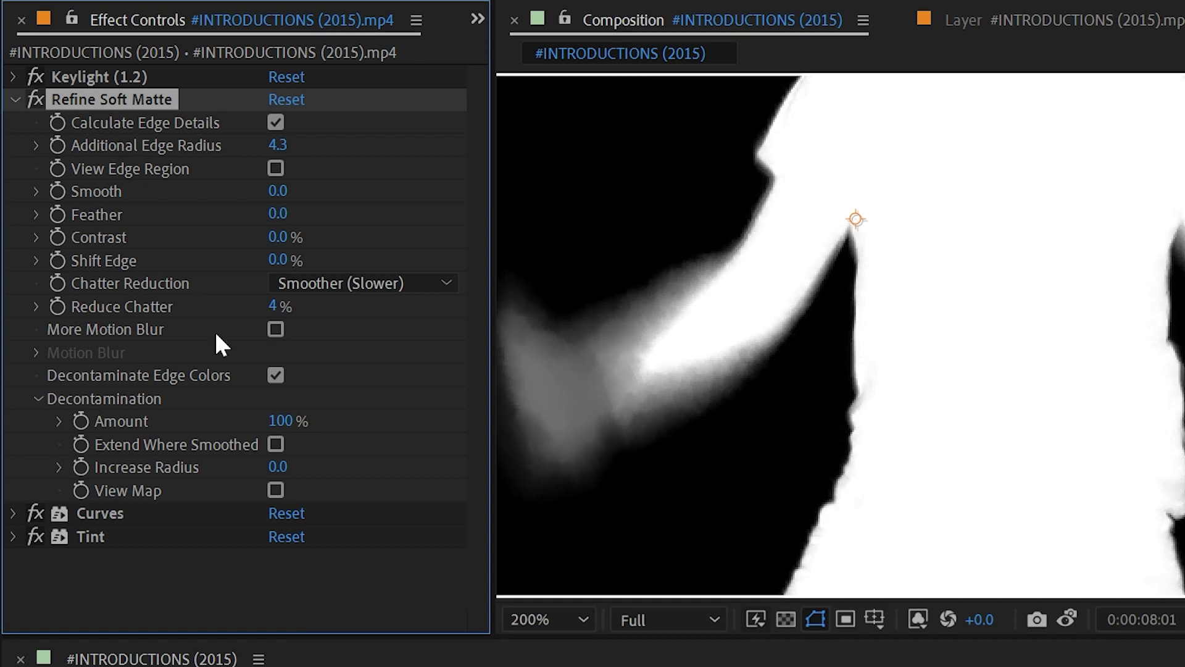
click(346, 286)
click(383, 344)
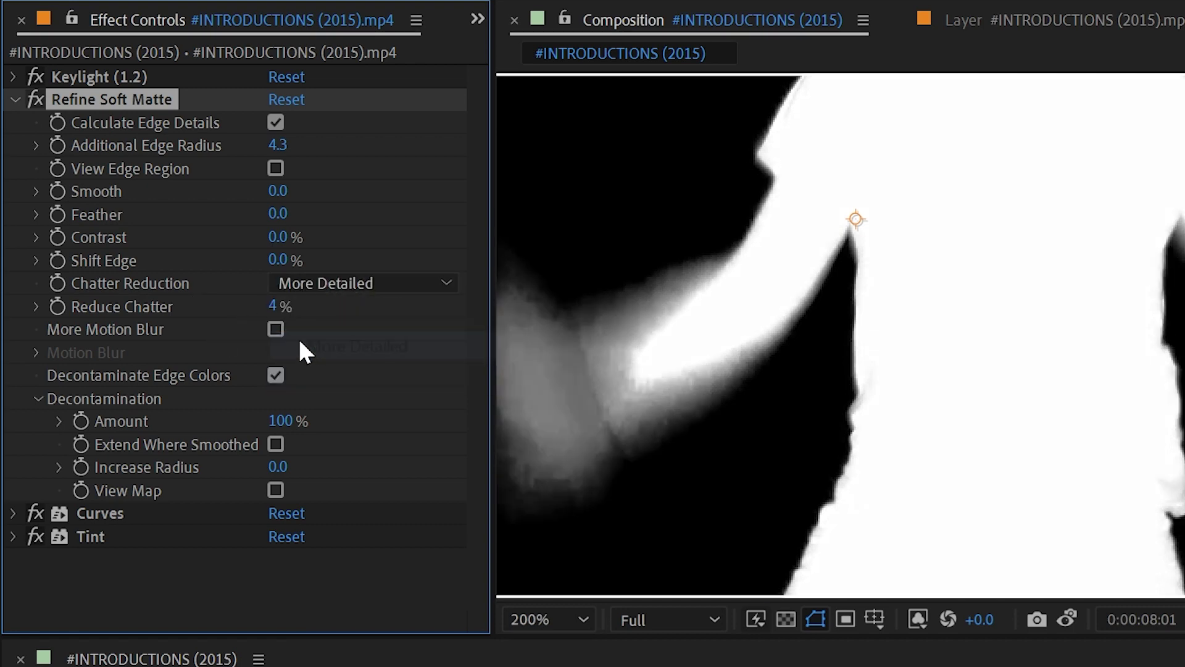
drag(273, 309, 309, 306)
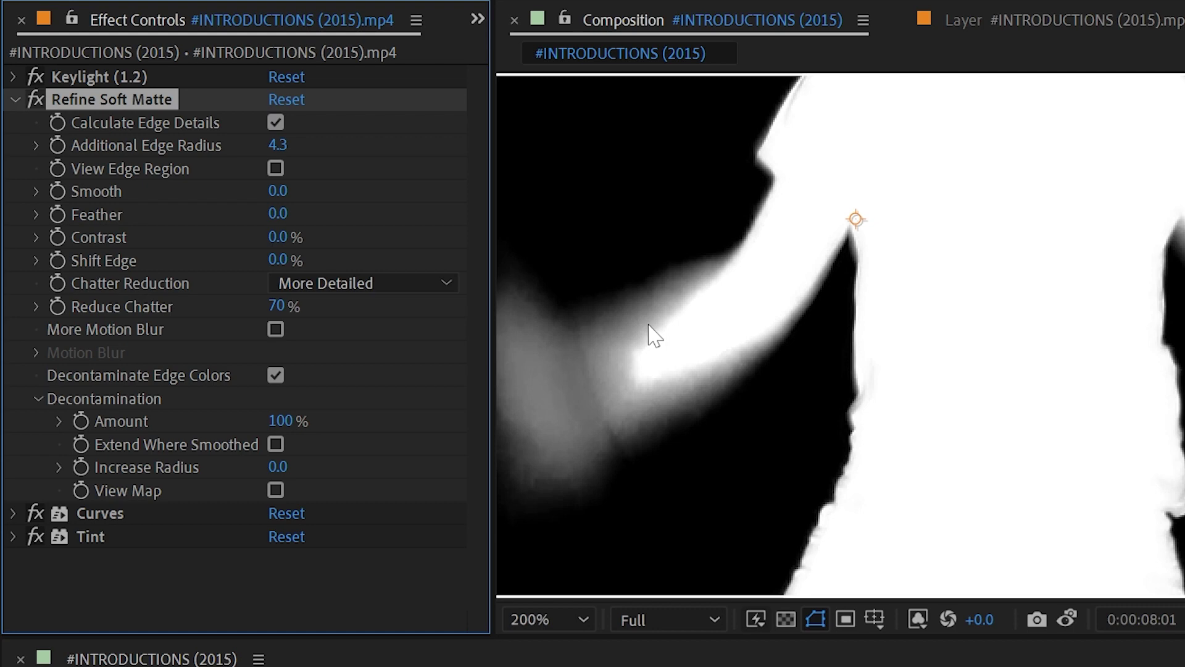
Step: Return the viewer to full colour and enable More Motion Blur, expanding its Motion Blur settings
click(918, 618)
click(942, 651)
scroll(1045, 285, down, 1)
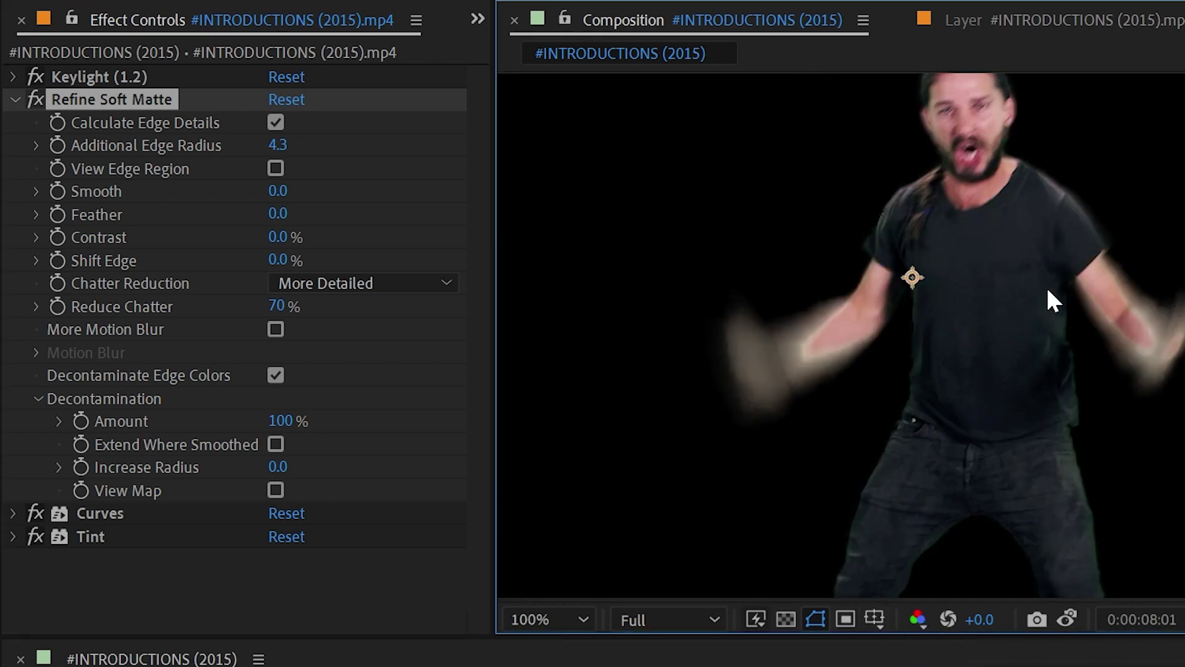
click(102, 336)
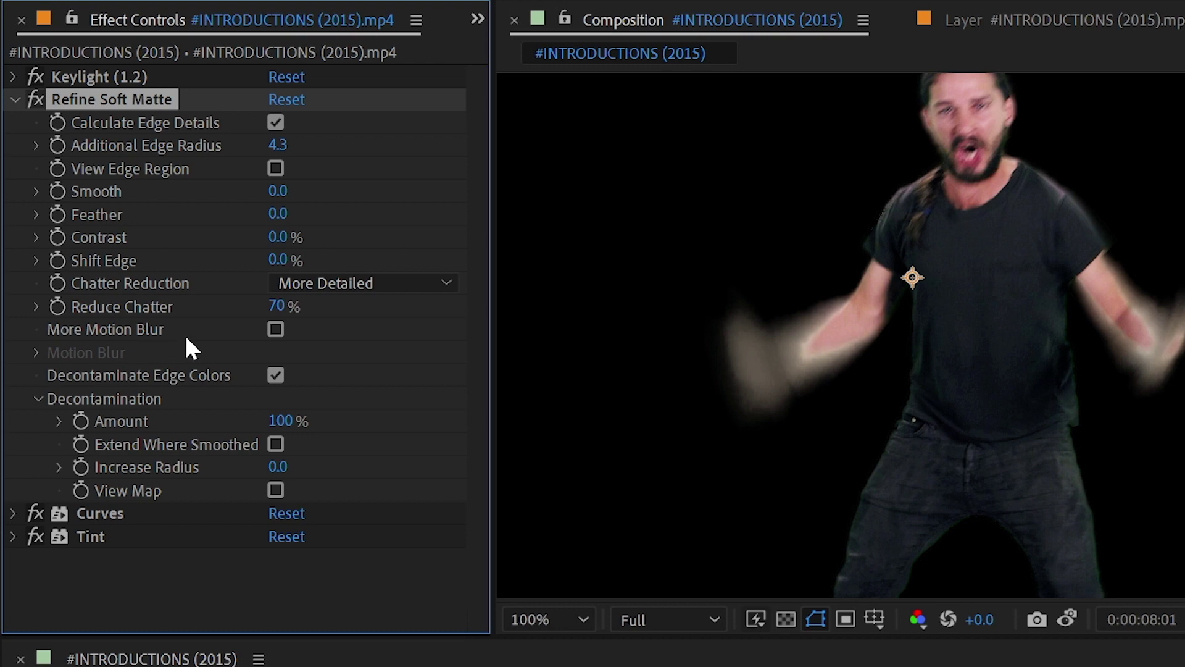
click(276, 329)
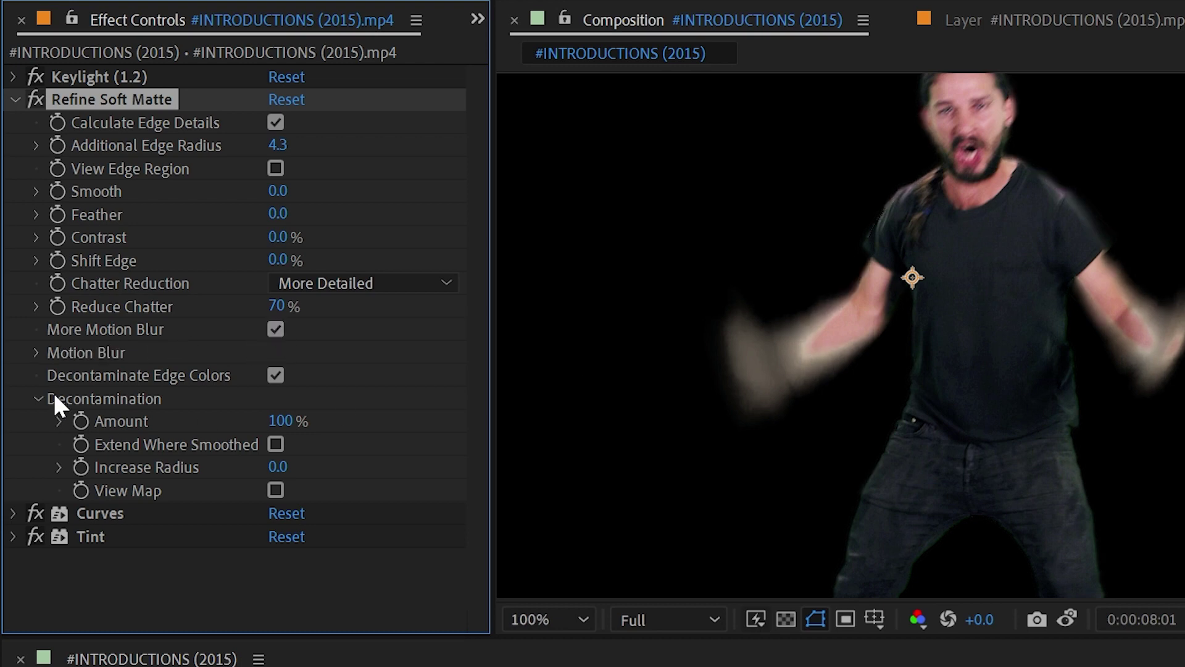
click(37, 351)
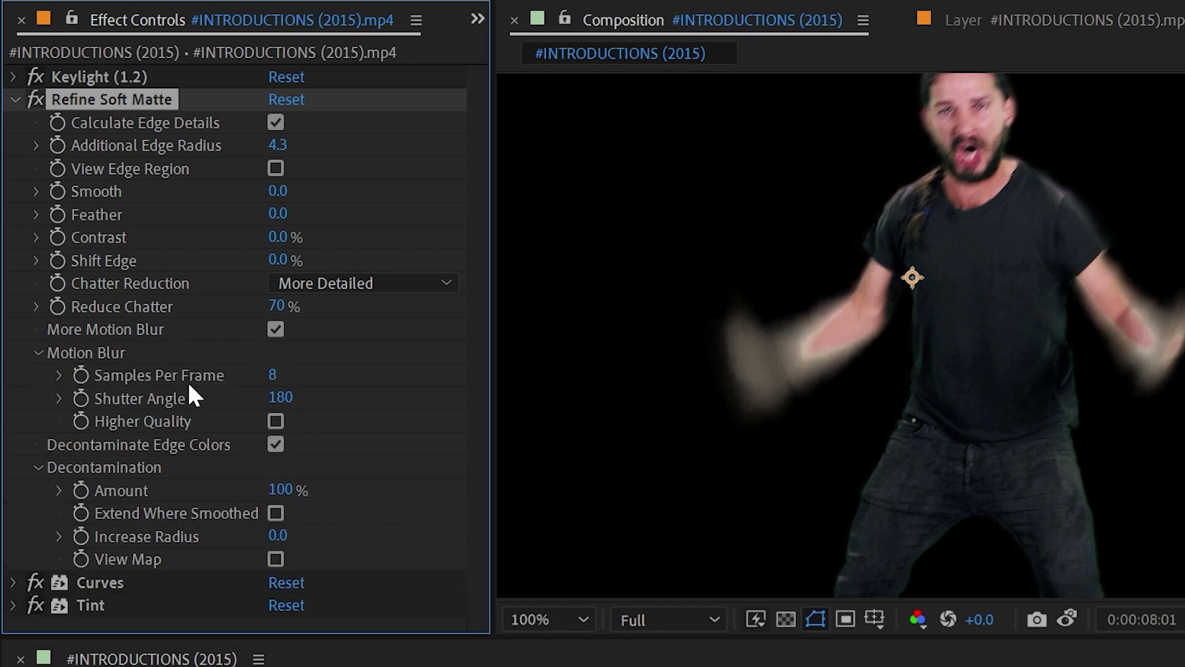
Step: Set Motion Blur Samples Per Frame to 16
scroll(873, 364, up, 1)
drag(1121, 262, 897, 296)
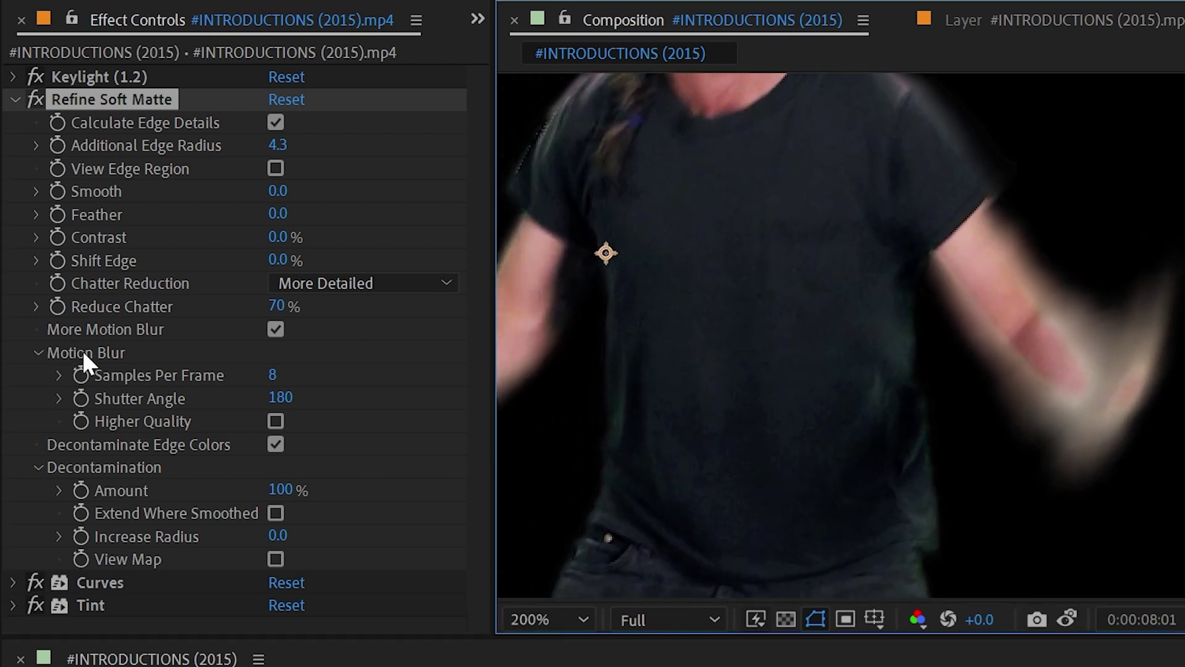
click(275, 375)
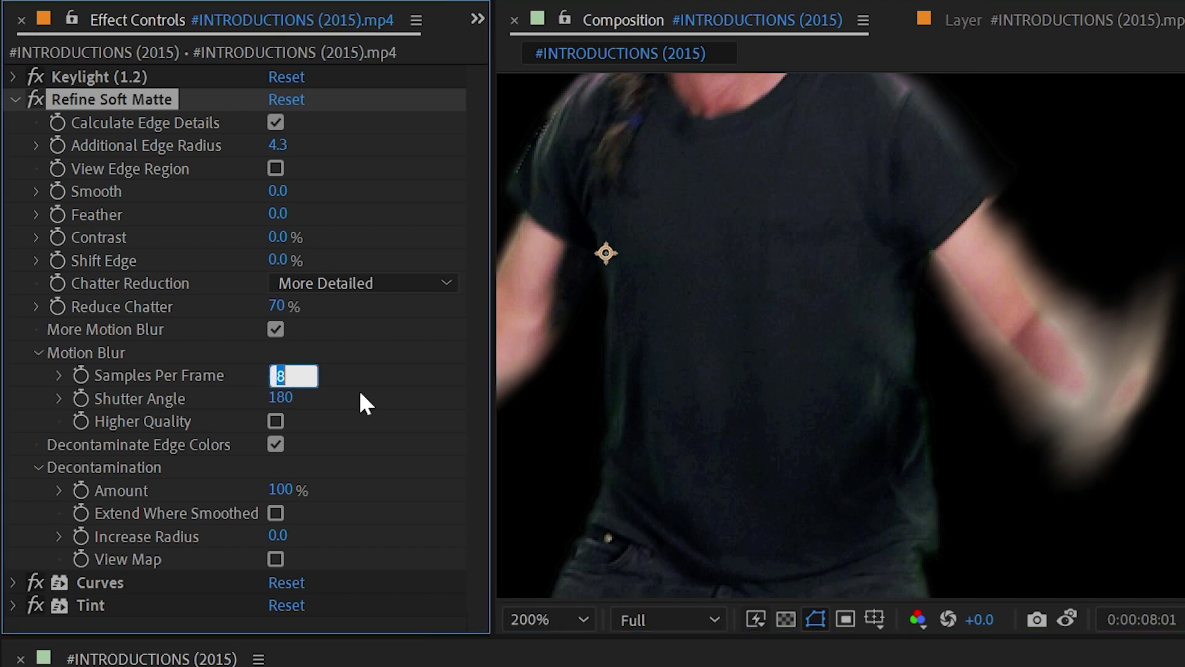
text(16)
key(Return)
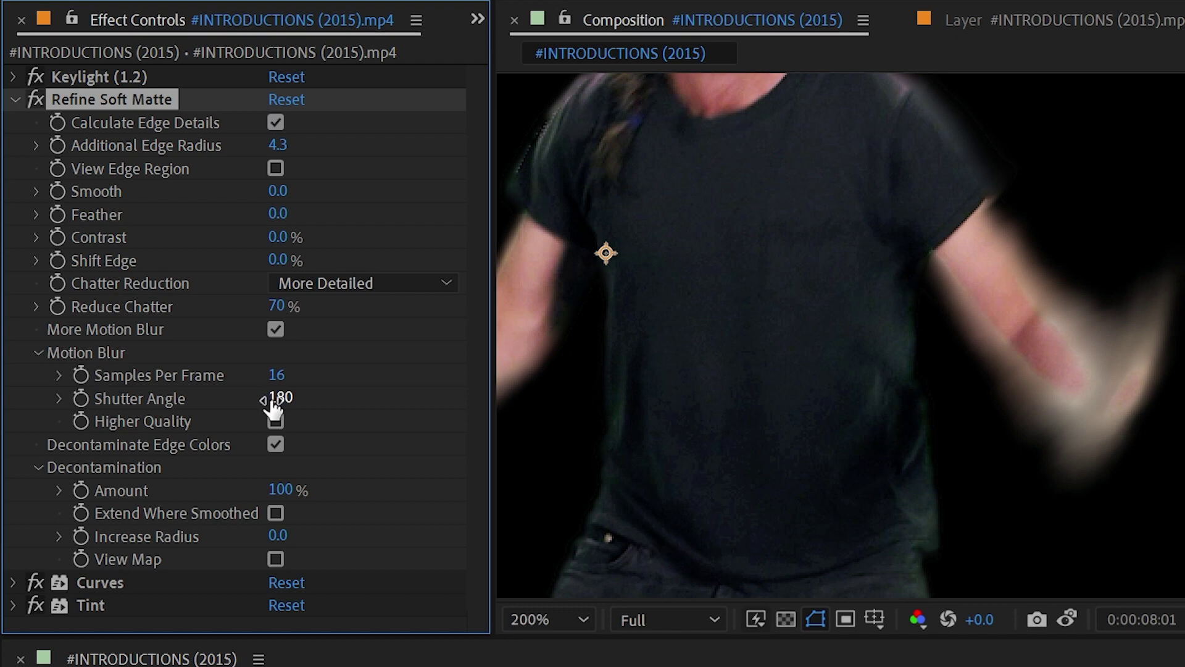
Step: Set Shutter Angle to 90 and turn on Higher Quality
drag(278, 402, 372, 398)
drag(283, 403, 33, 389)
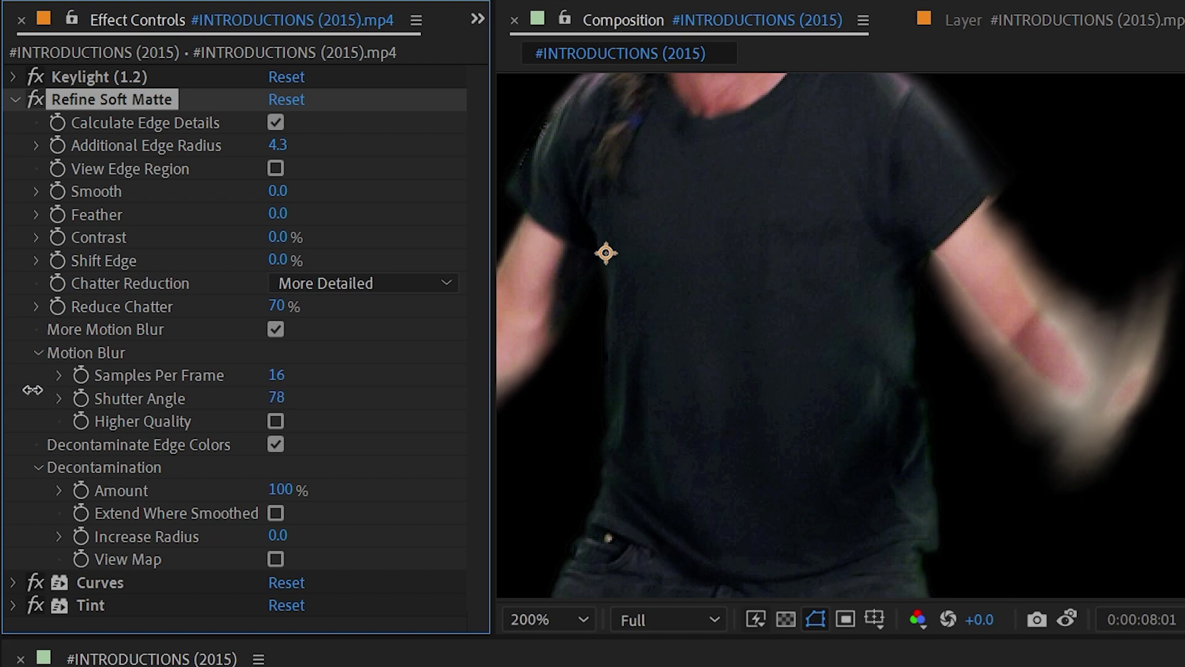
click(276, 398)
text(90)
key(Return)
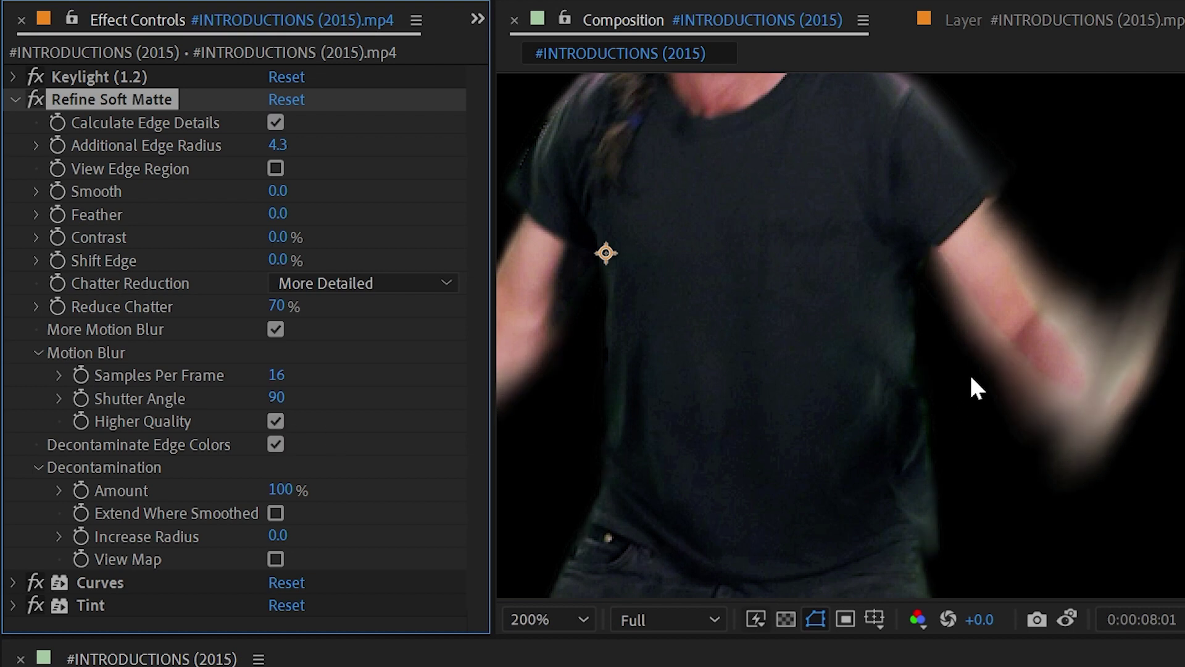
drag(741, 383, 992, 331)
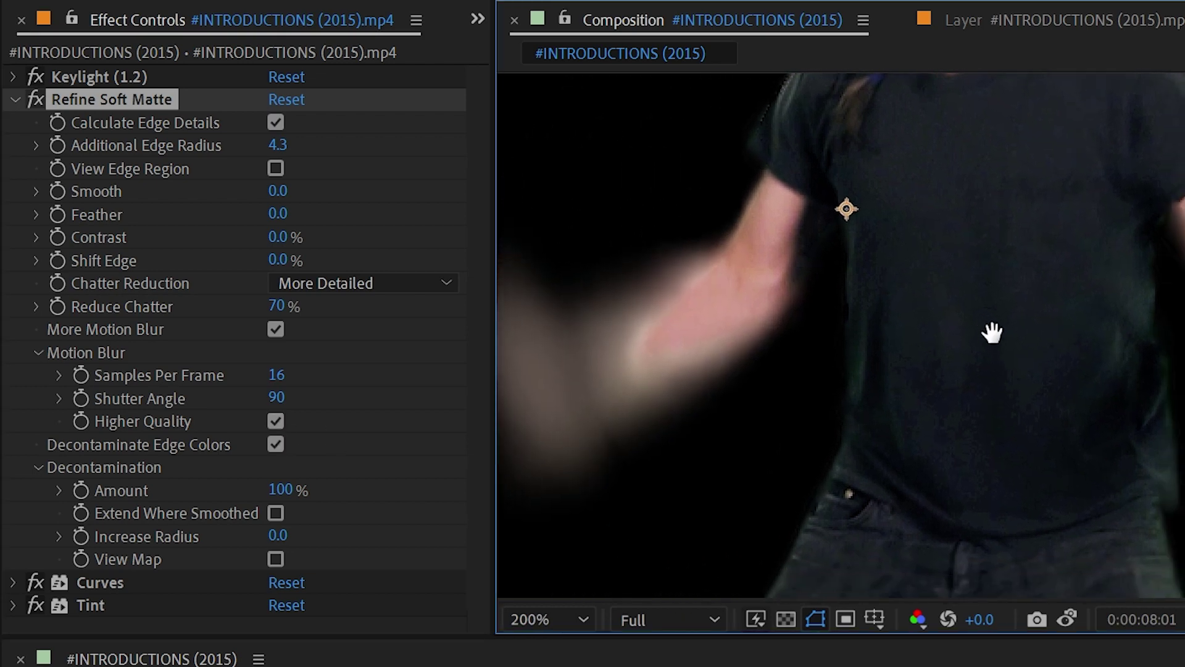
click(386, 460)
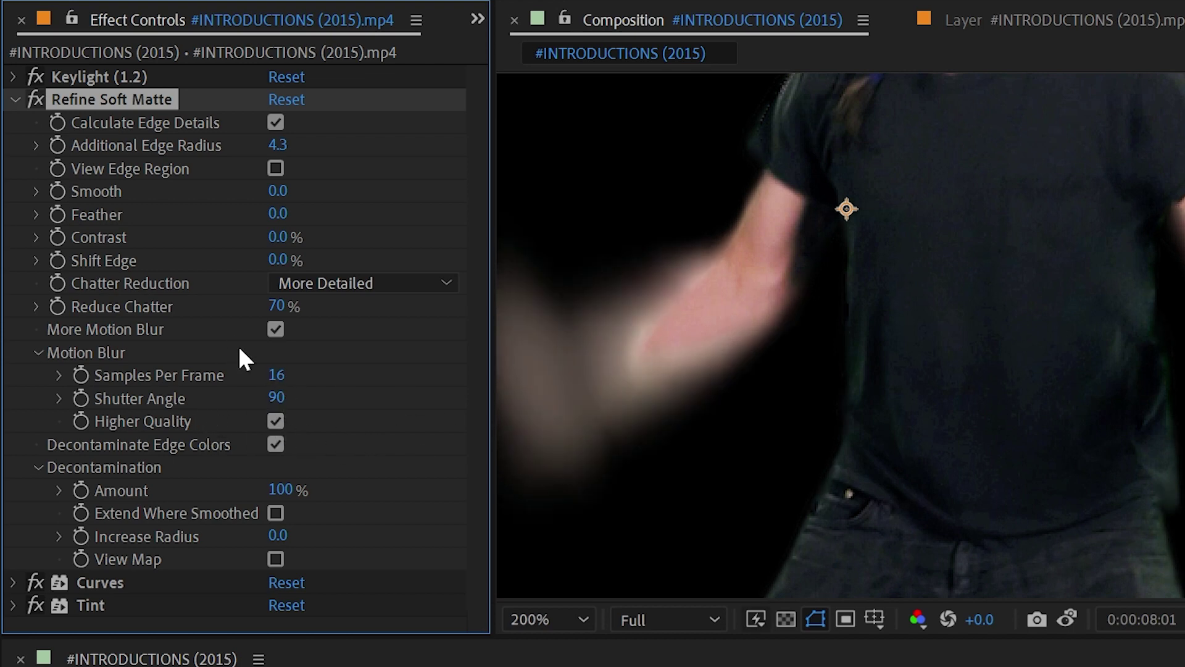
click(38, 352)
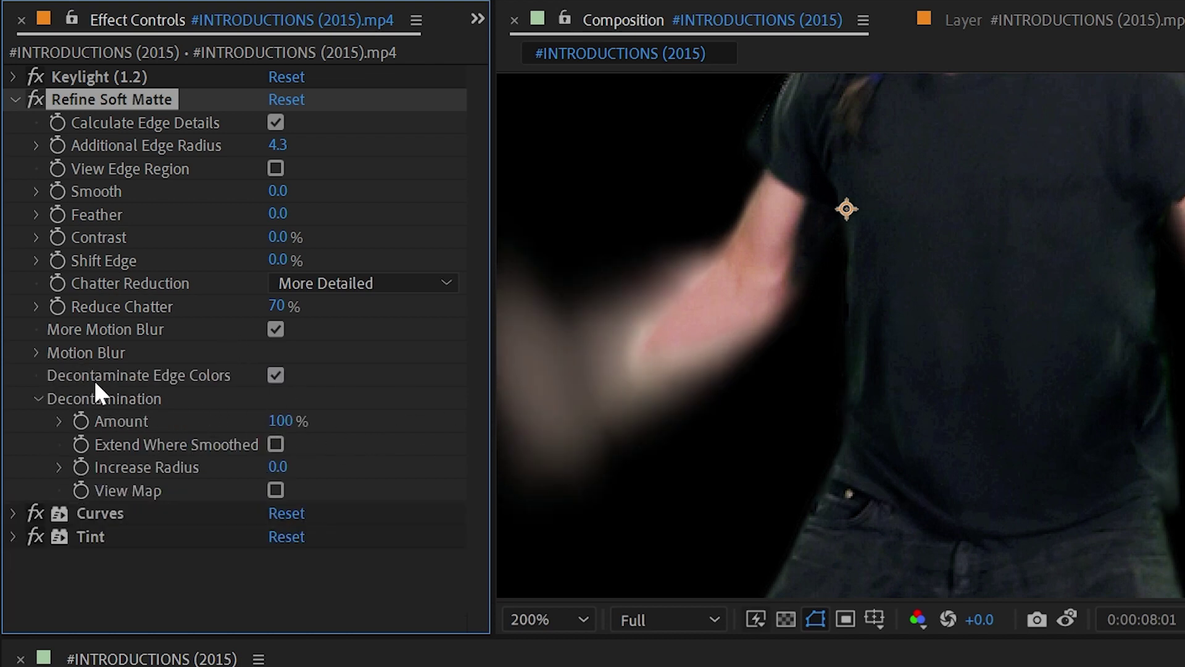
click(273, 372)
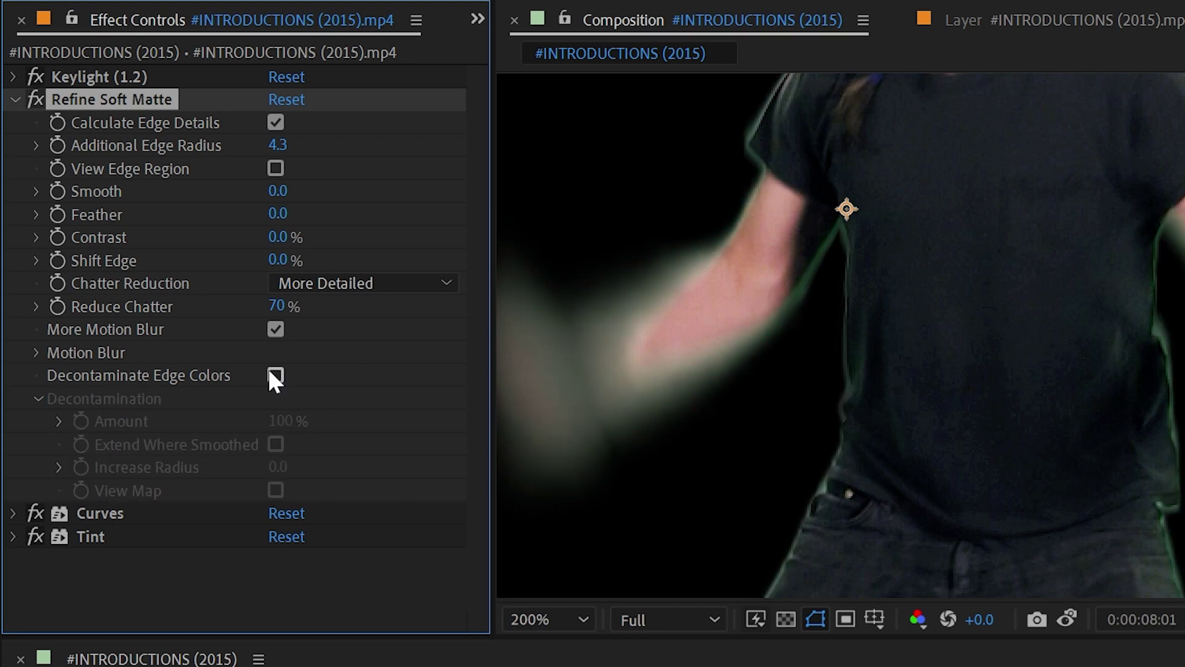
click(268, 369)
click(268, 369)
click(270, 370)
click(275, 373)
click(273, 376)
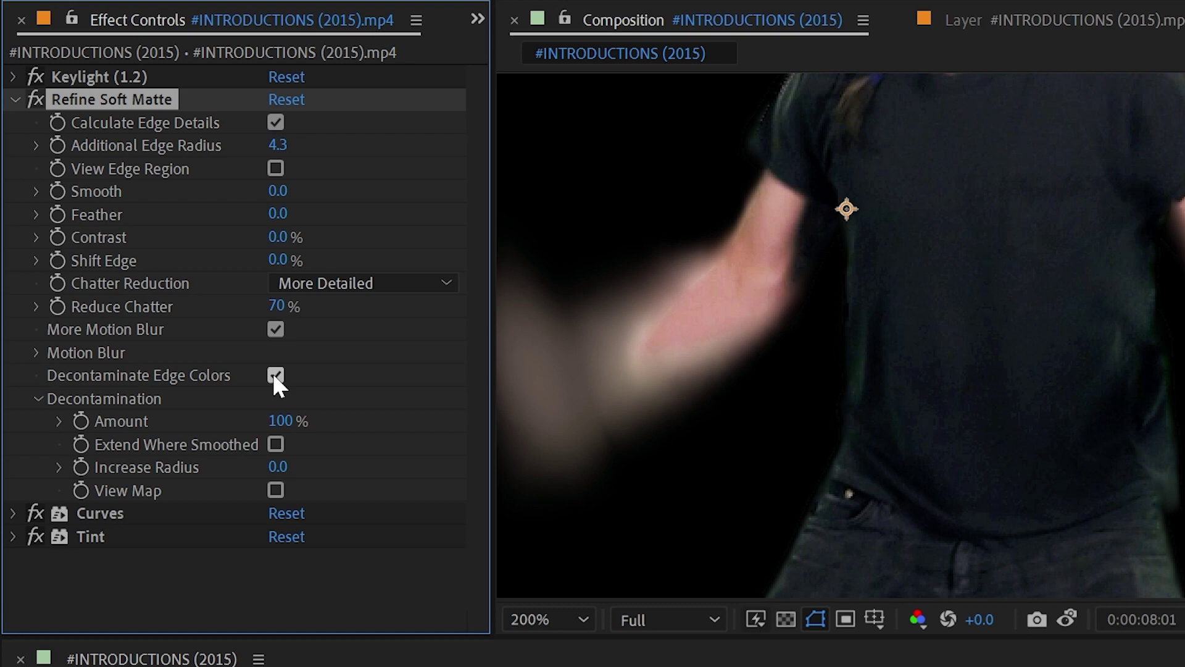
drag(279, 421, 534, 399)
click(277, 445)
drag(512, 198, 988, 216)
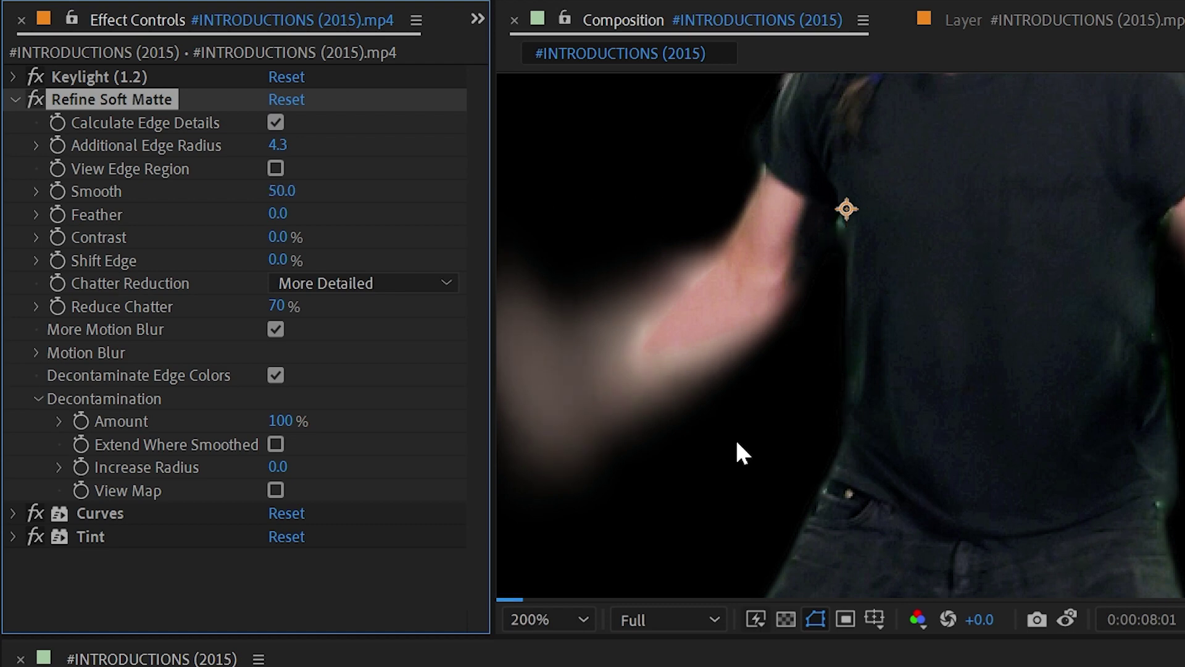
click(275, 443)
click(275, 445)
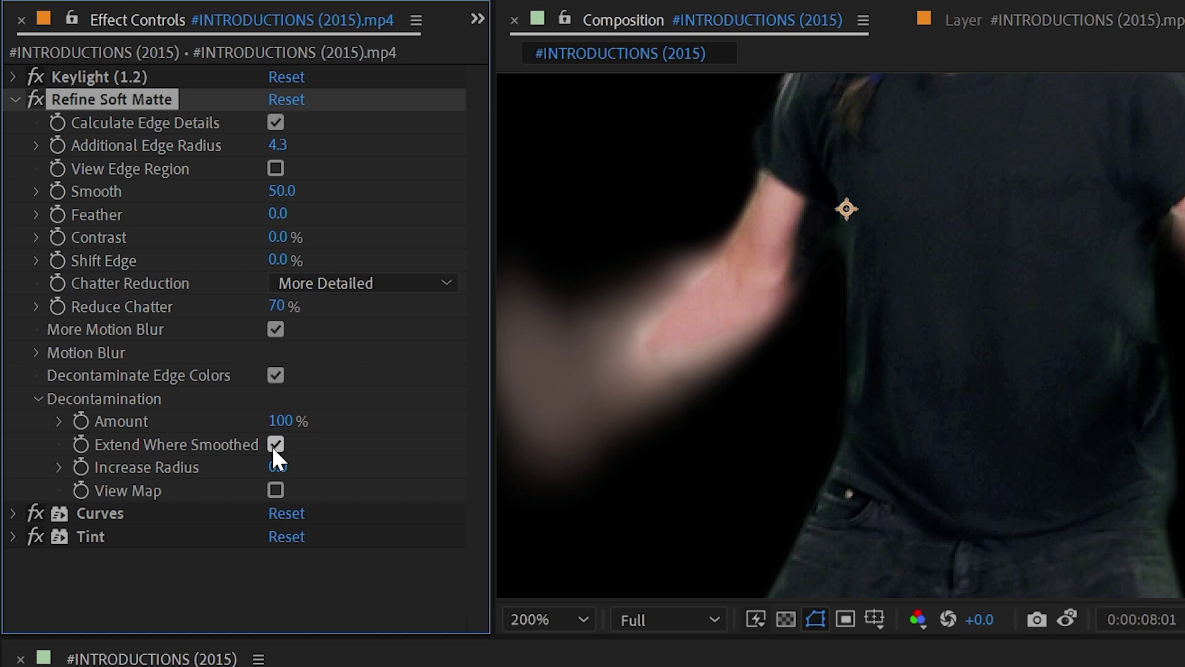
click(273, 448)
click(275, 444)
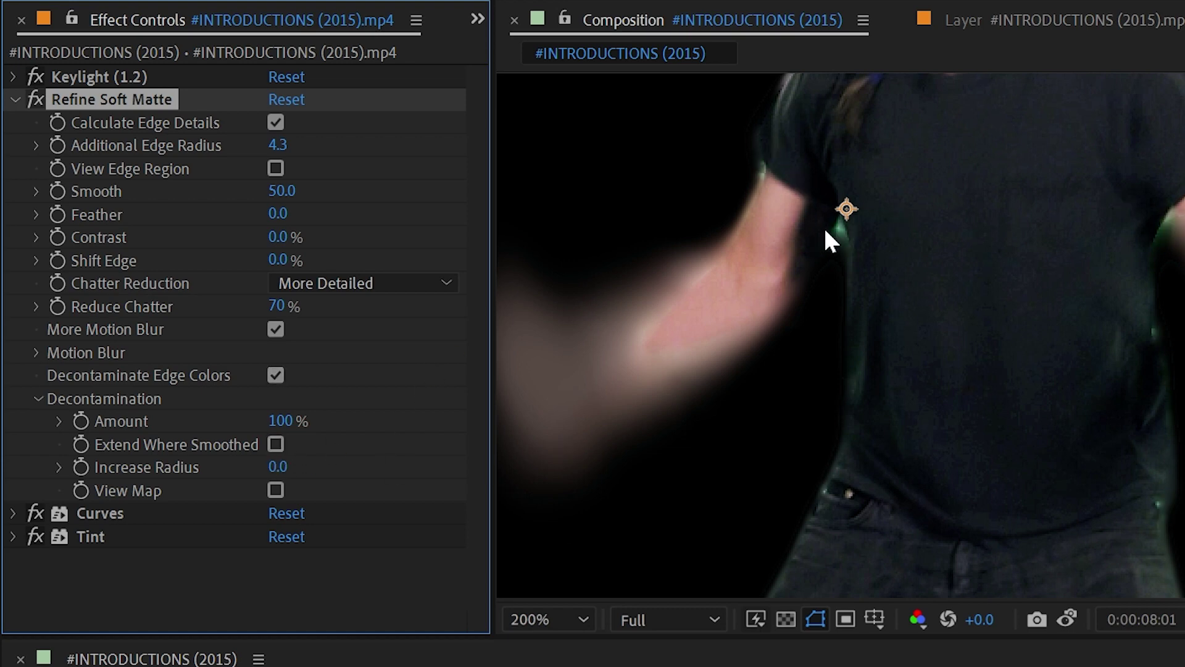
click(275, 445)
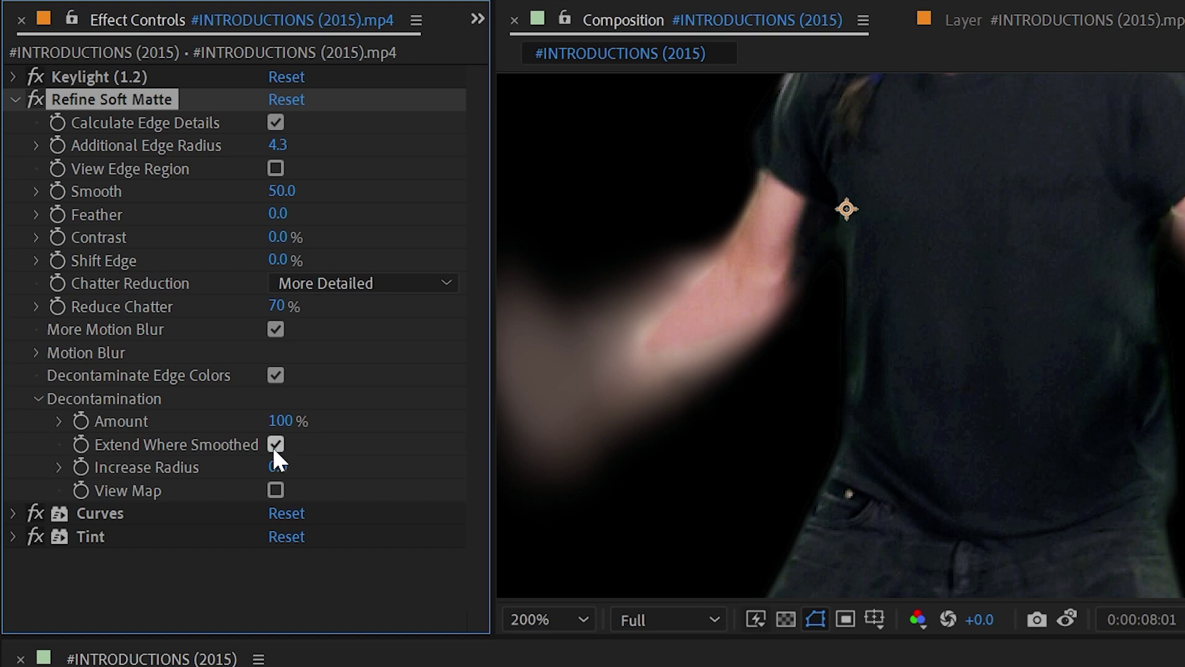
click(275, 444)
click(281, 191)
text(5)
key(Return)
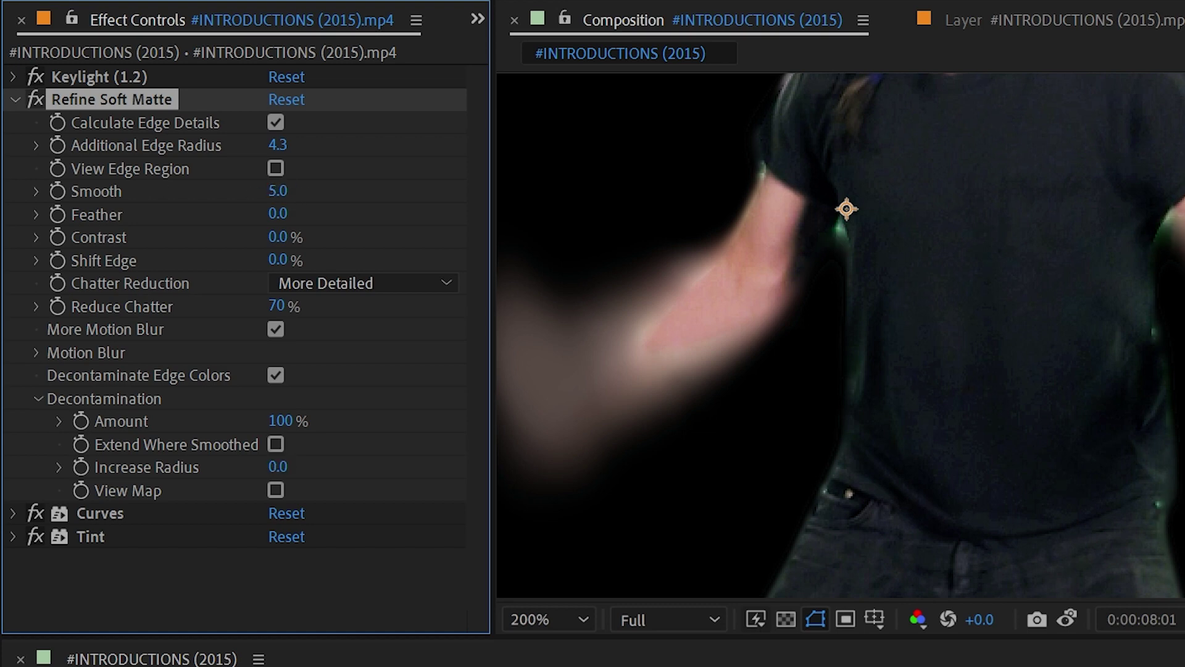
drag(96, 180, 74, 181)
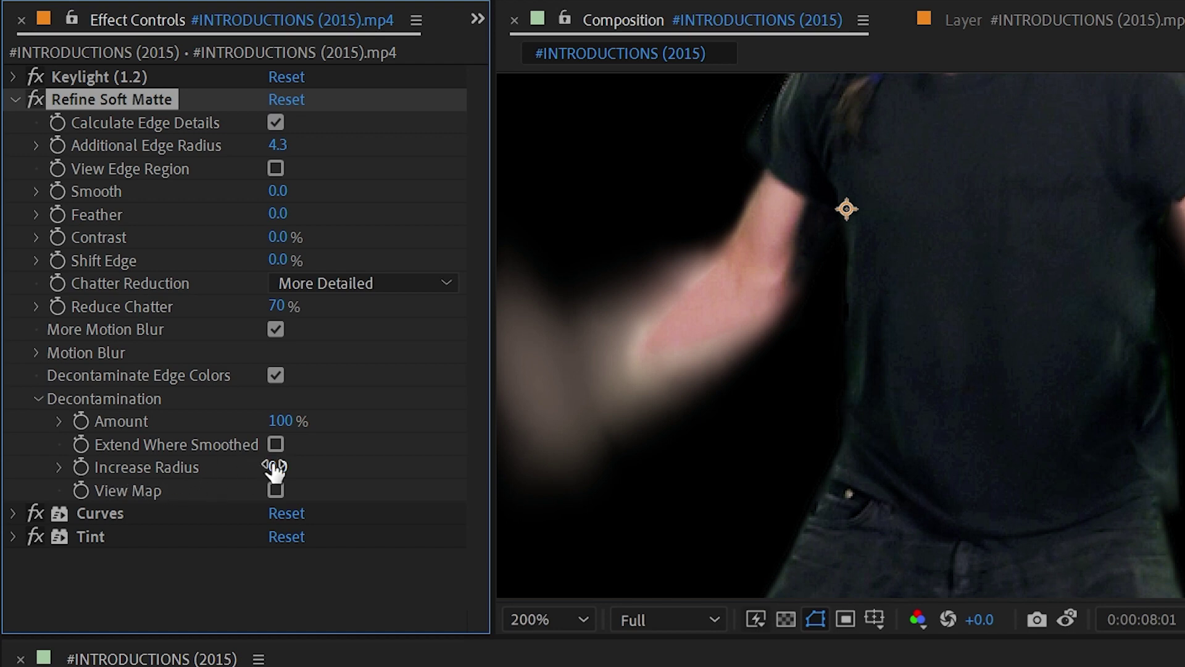
Step: Widen the decontamination Increase Radius while viewing the decontamination map
drag(275, 467, 176, 481)
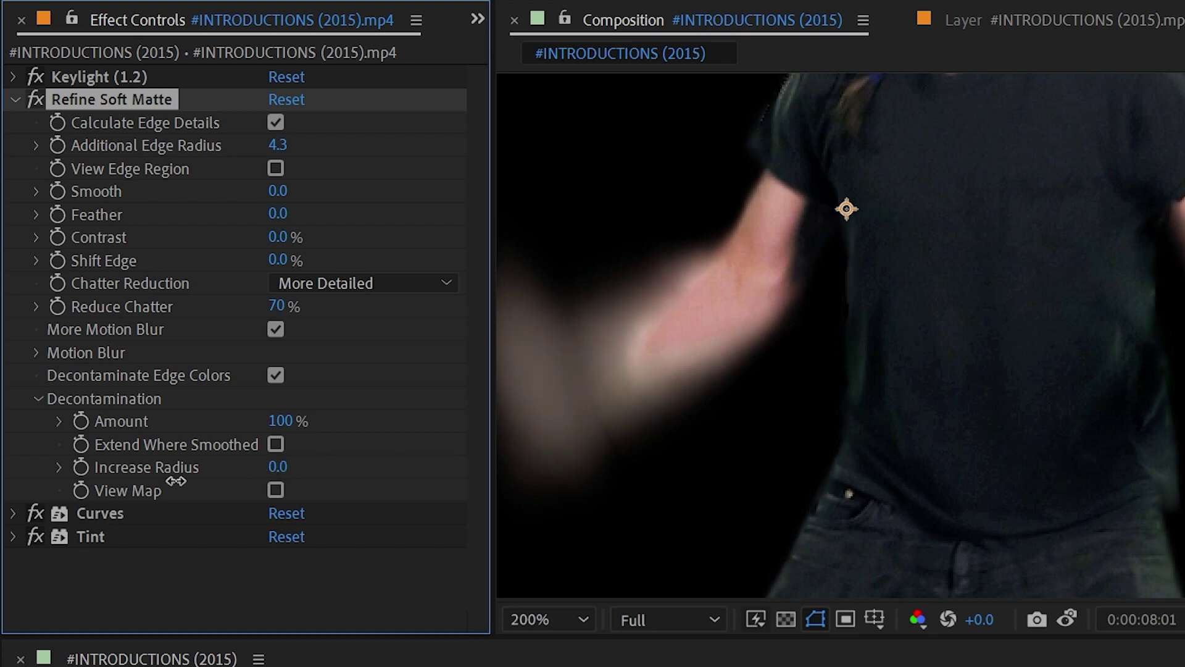
click(275, 490)
drag(278, 467, 96, 475)
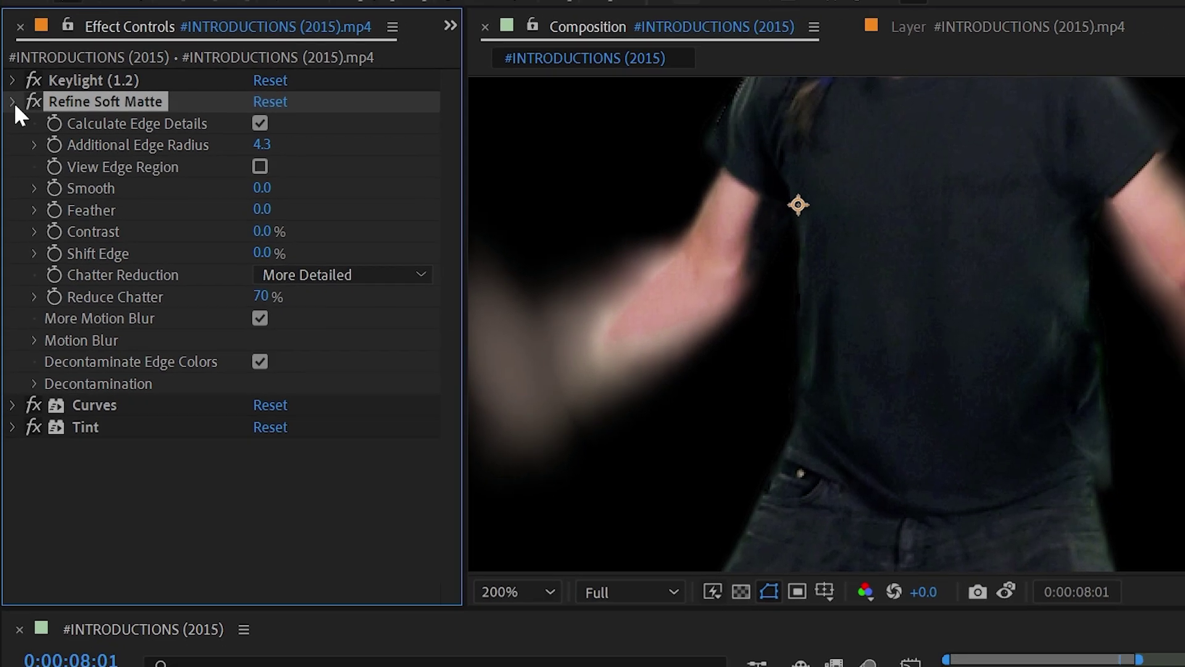
click(15, 99)
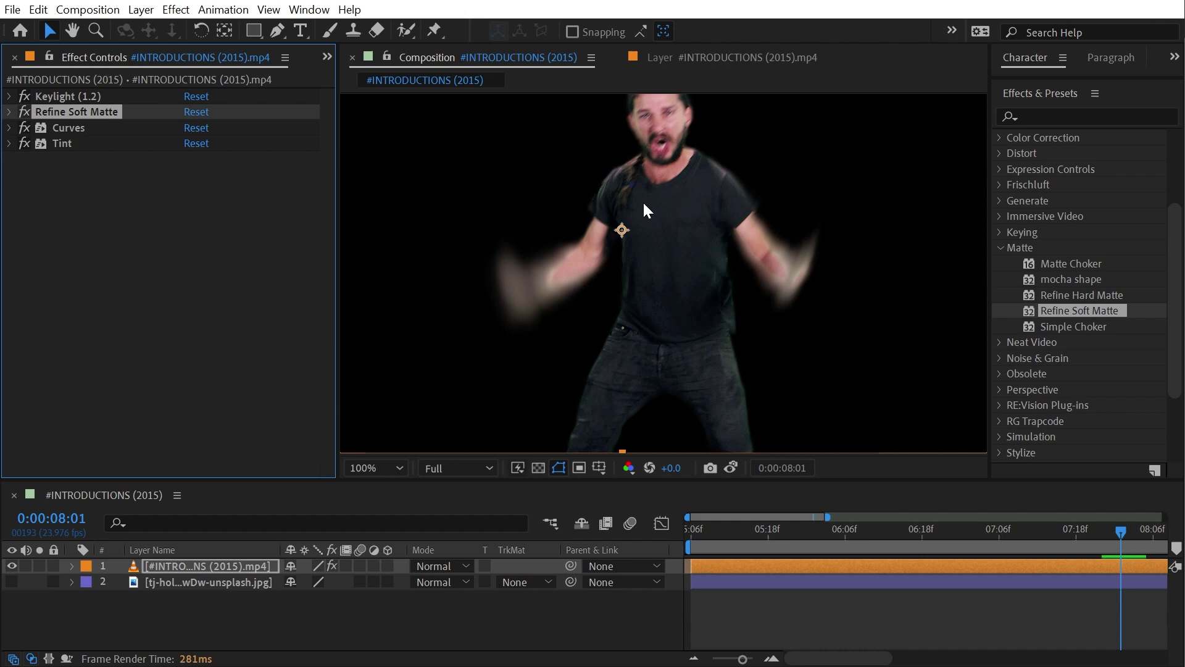
Step: Show the lake background, fit the view, preview from the start, and duplicate the keyed layer
click(12, 581)
scroll(708, 241, down, 1)
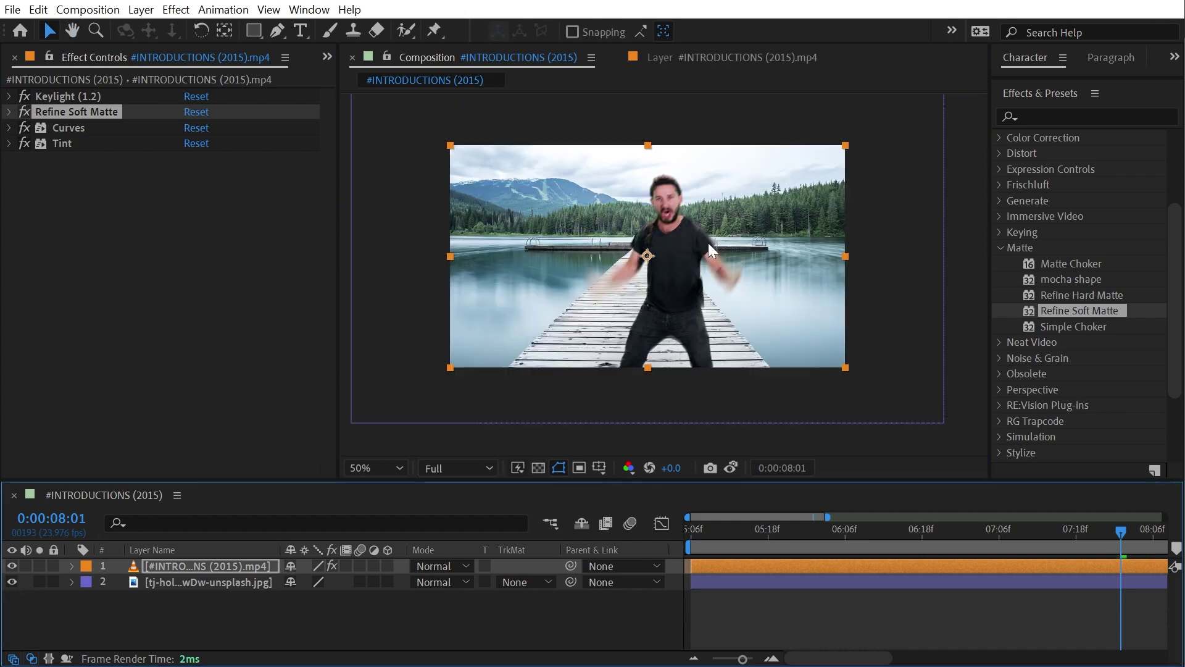
key(shift+slash)
key(Home)
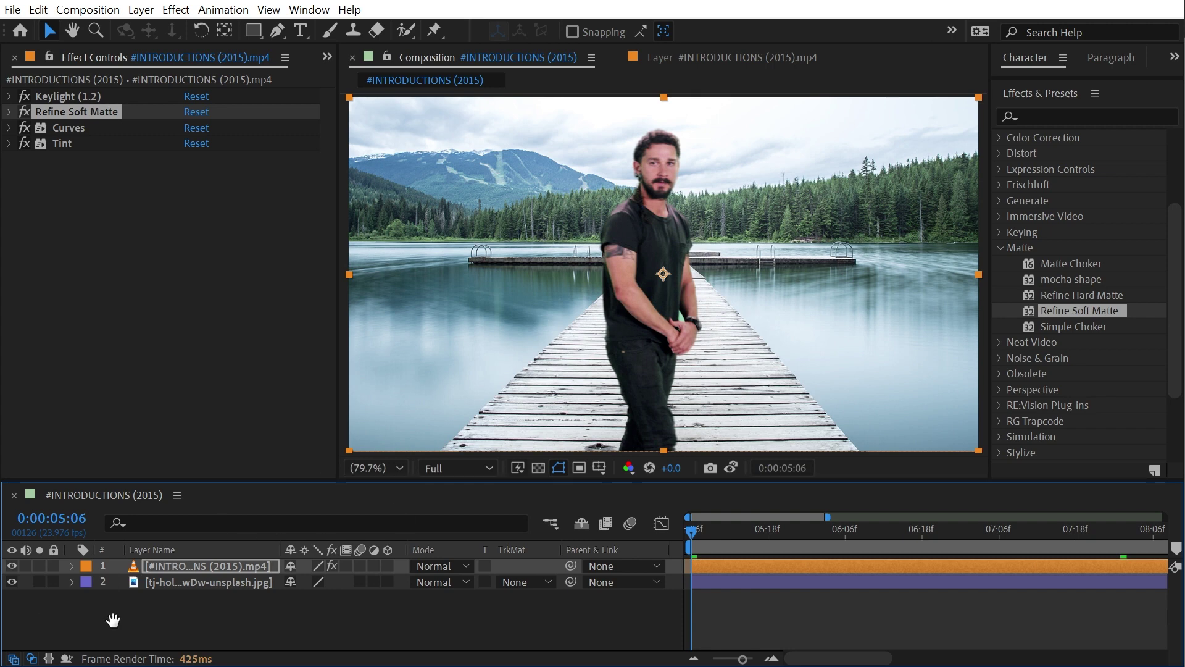
key(space)
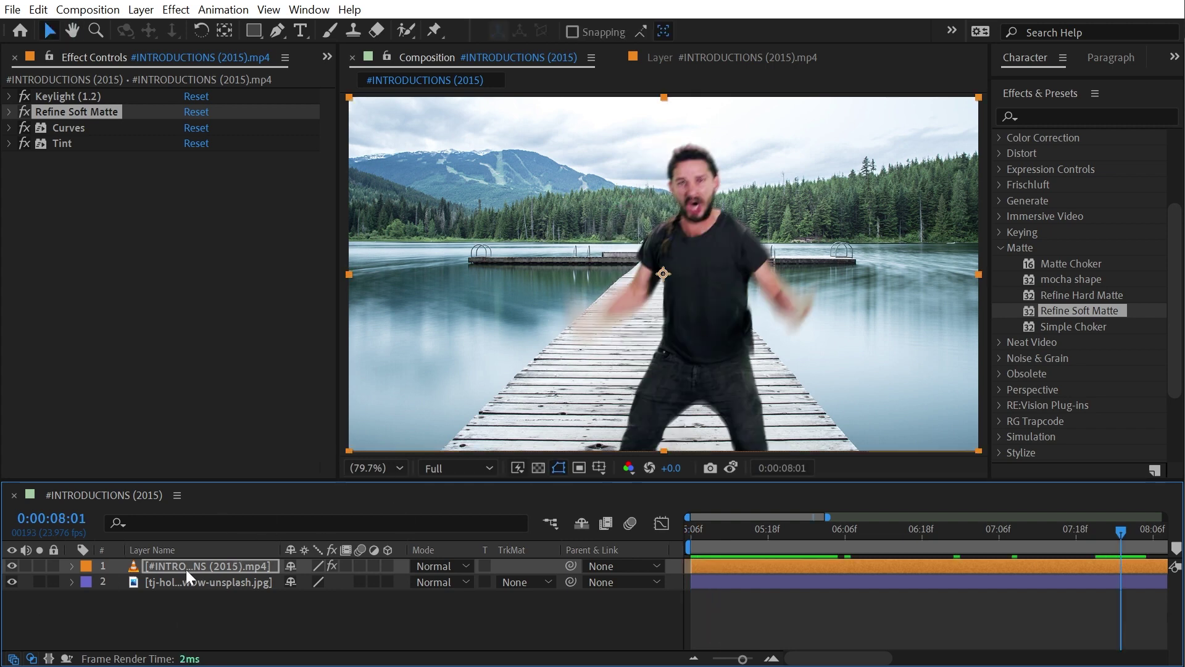
key(ctrl+d)
Step: Move the duplicate to the left and delete its Refine Soft Matte effect
drag(753, 268, 548, 268)
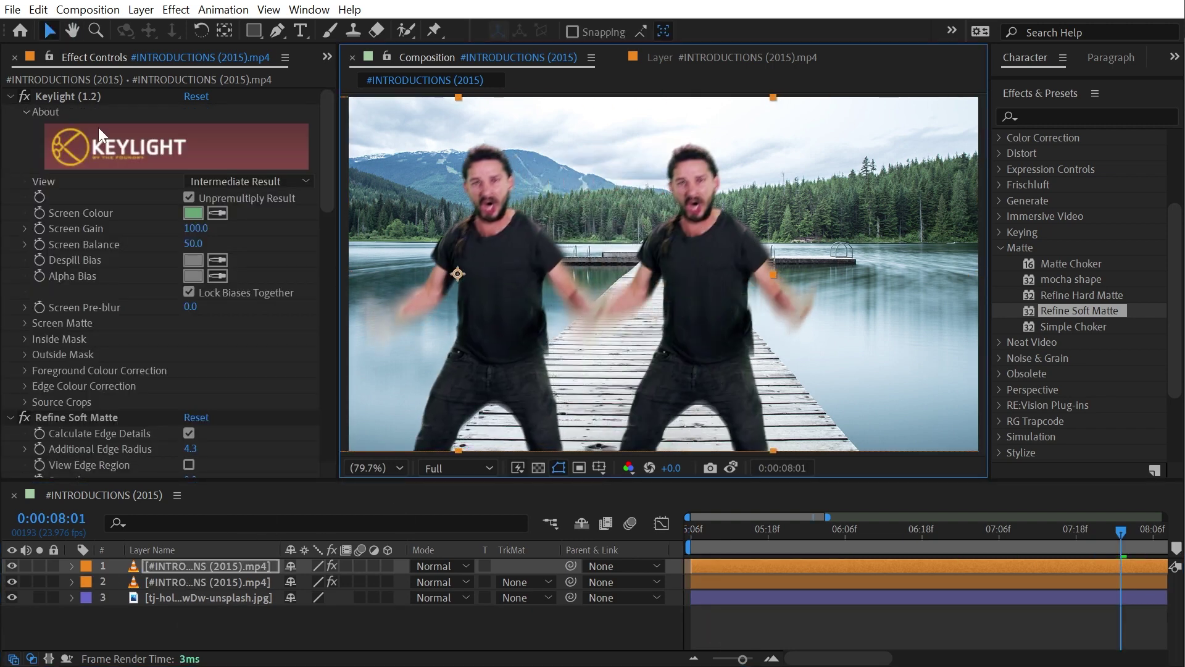
click(9, 95)
click(80, 113)
key(Delete)
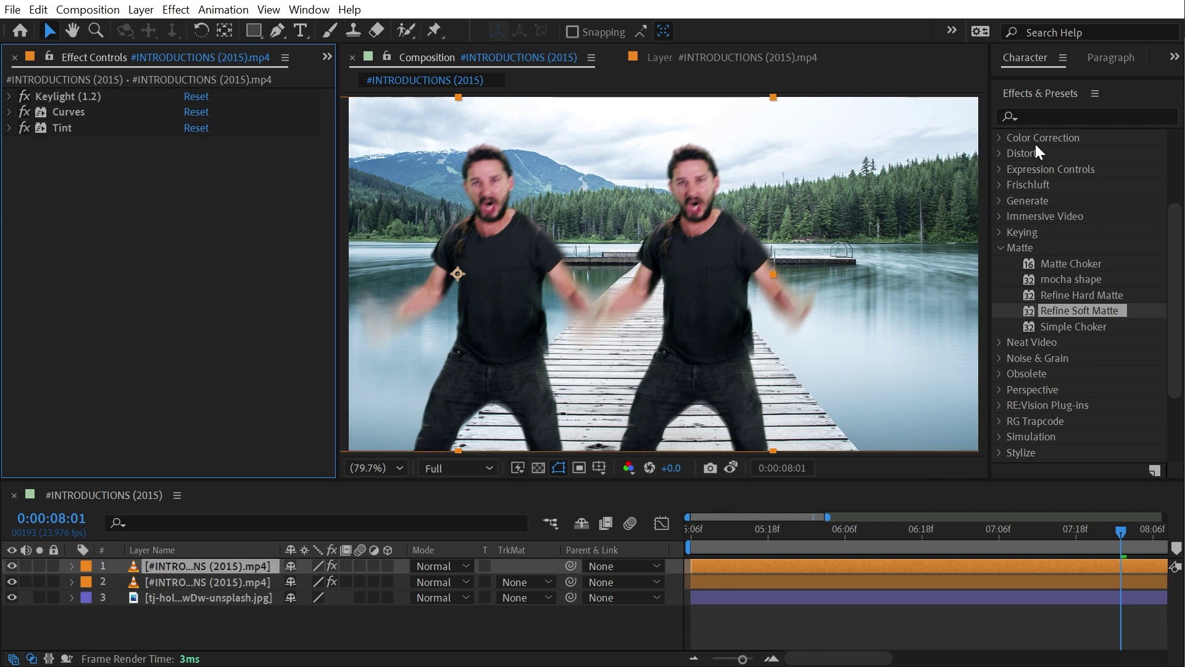
Step: Apply Key Cleaner and Advanced Spill Suppressor to the left copy of the man
click(1049, 116)
text(key)
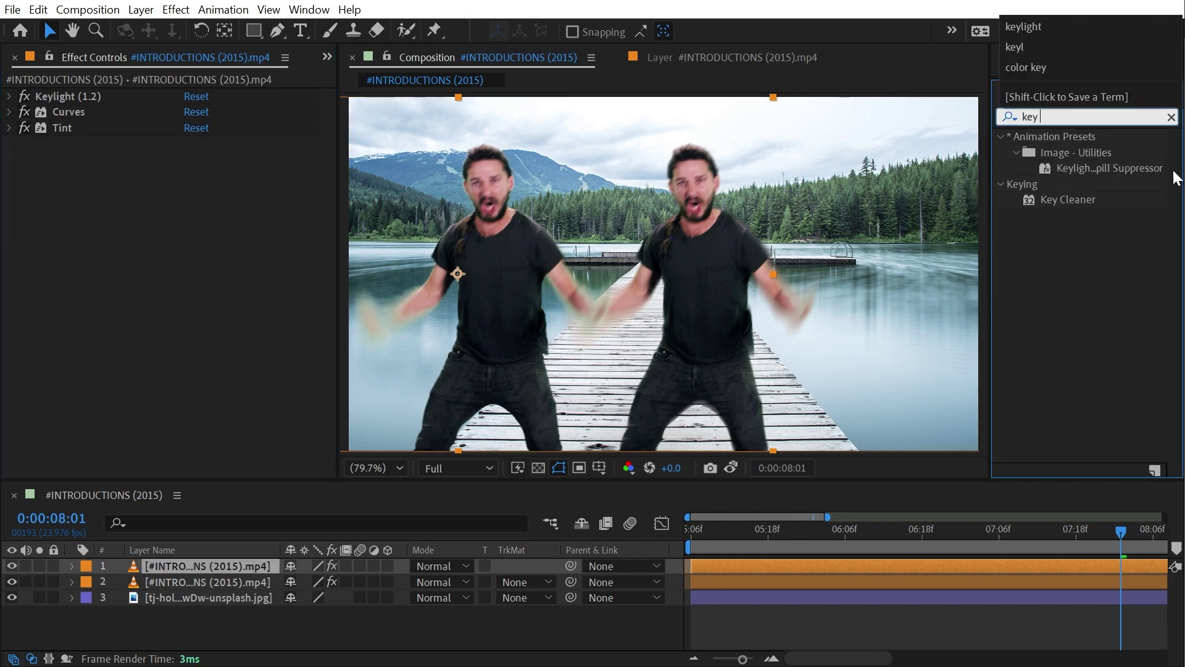
double_click(1070, 198)
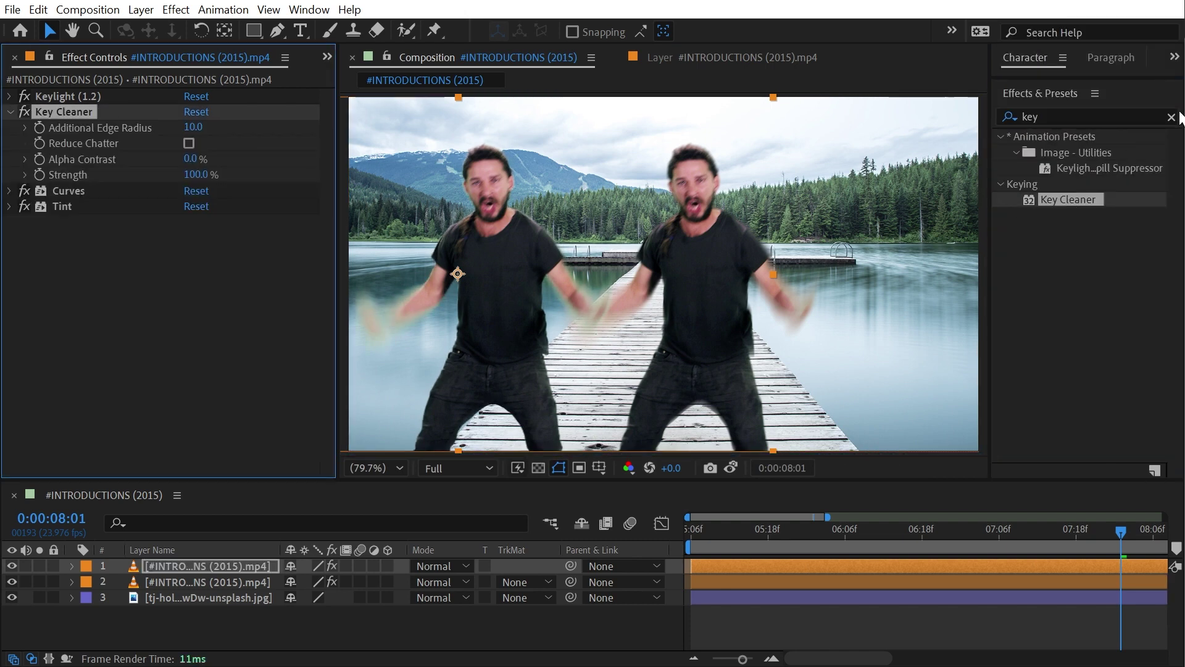
click(1077, 116)
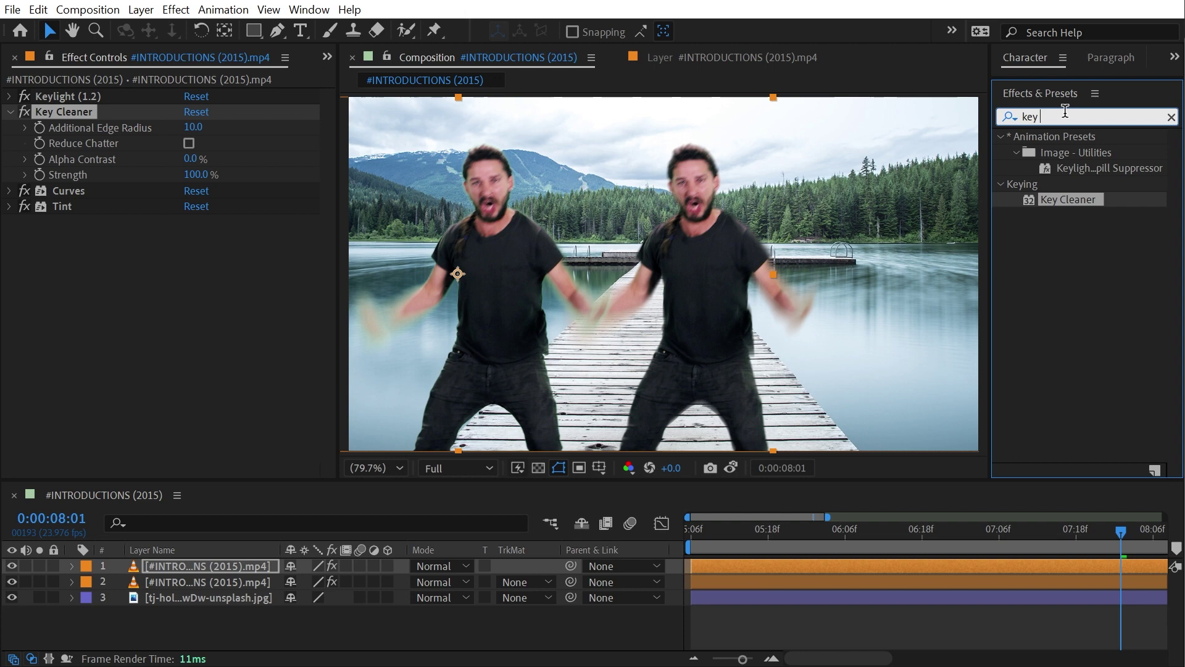
text(advan)
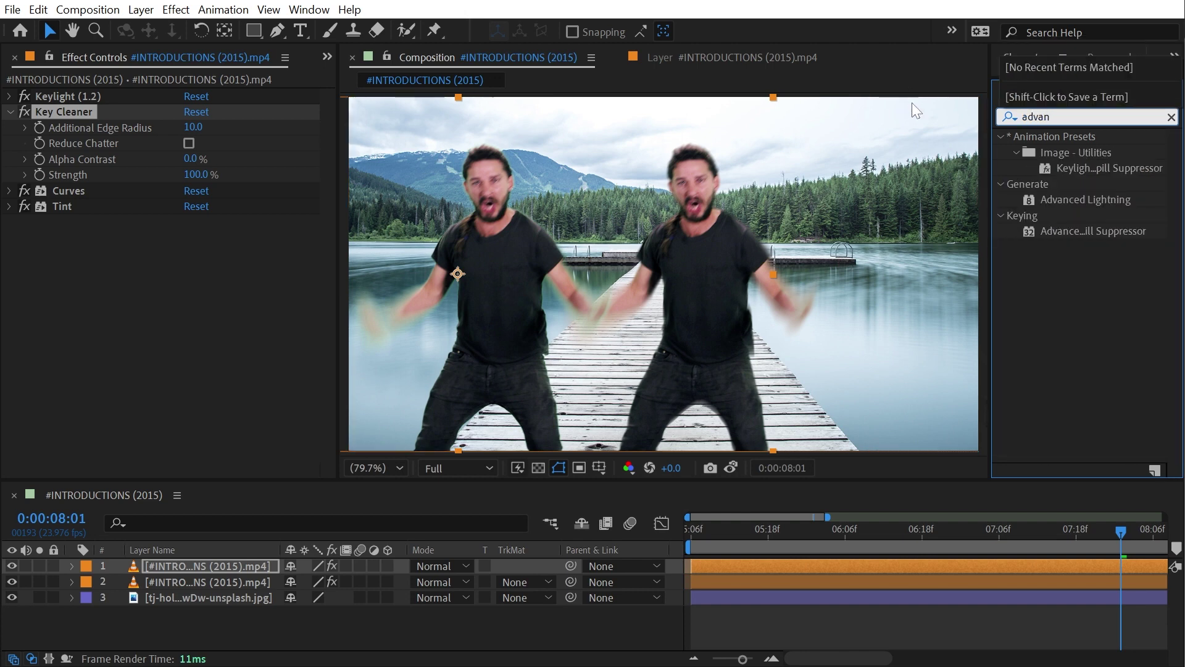
drag(1093, 235, 127, 167)
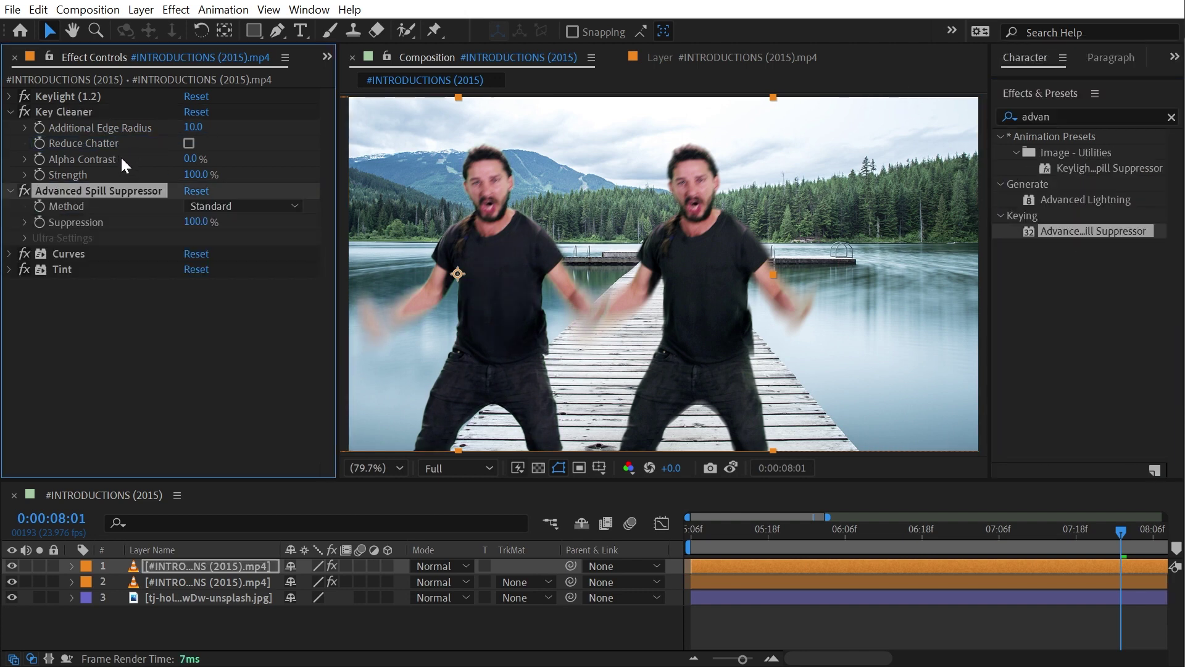
Step: Hide the lake background and shift the right-hand man further right
click(12, 596)
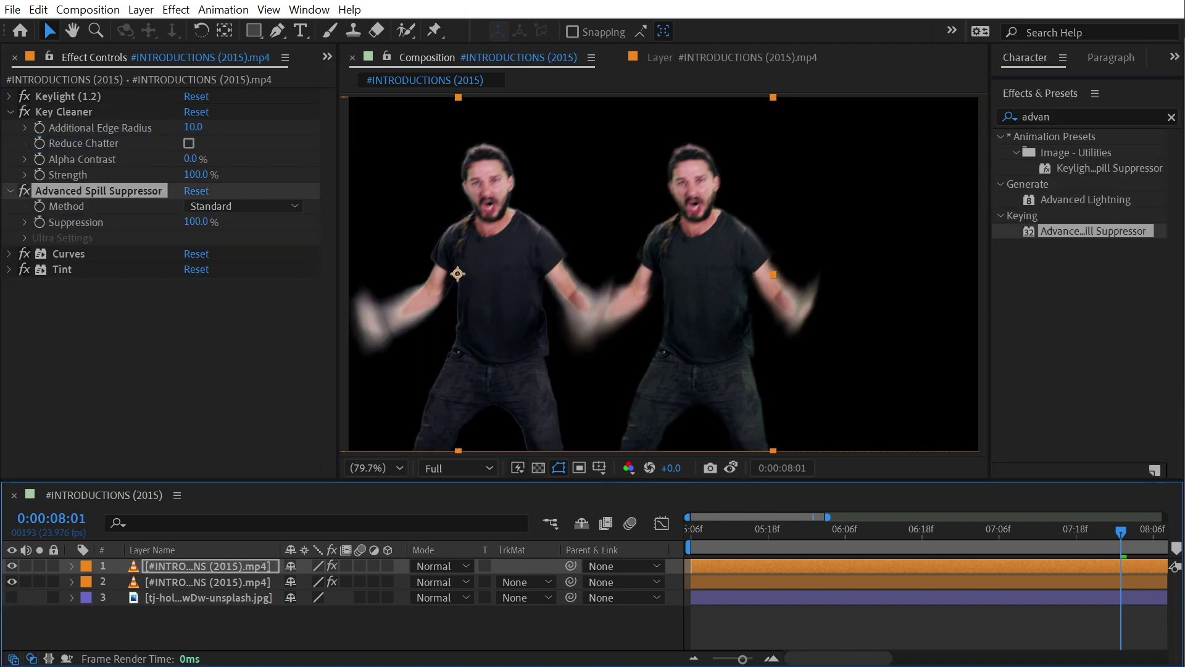
click(208, 581)
drag(716, 278, 796, 284)
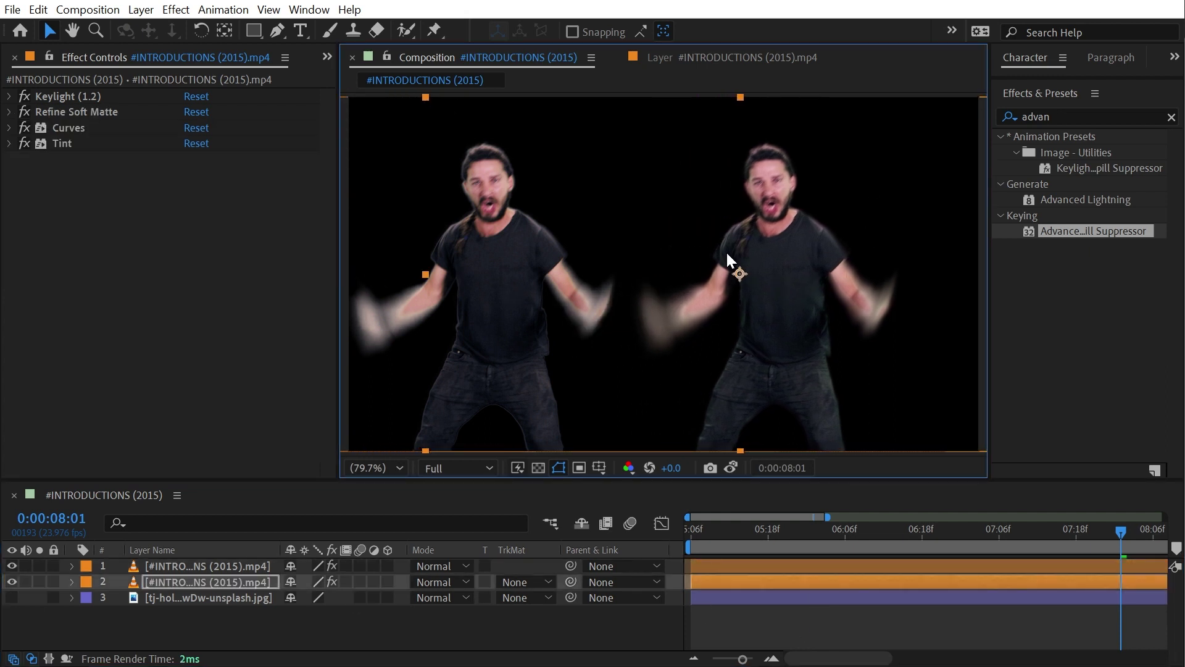
click(301, 549)
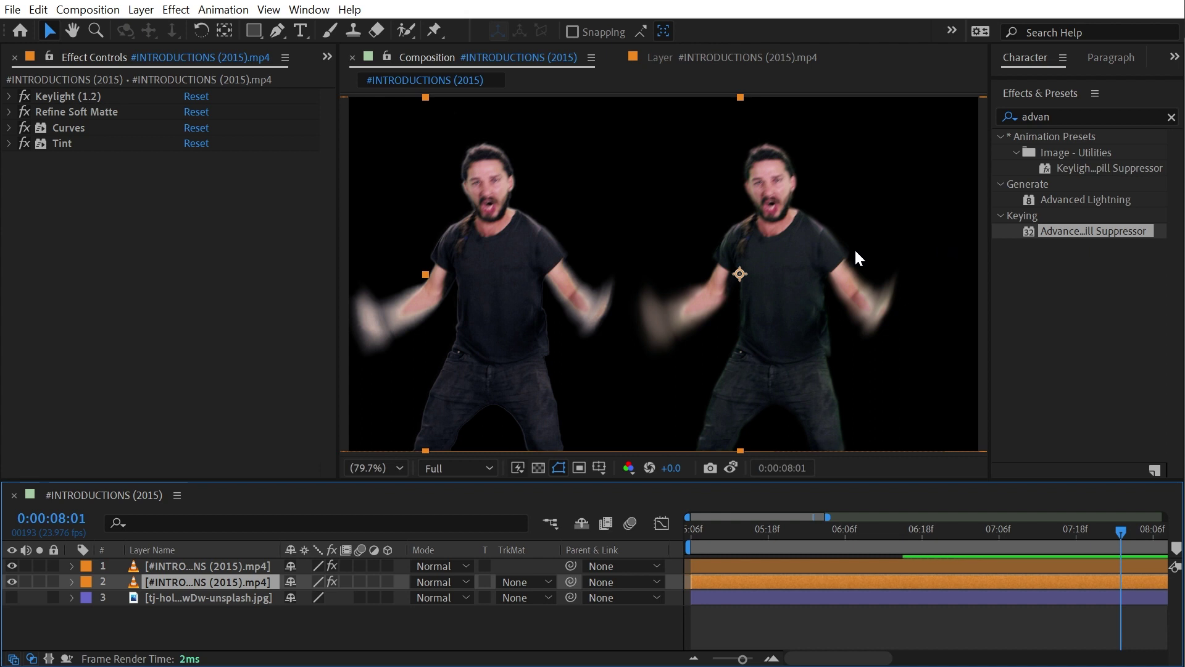
Step: Rename the layers 'Soft Matte' and 'Key Cleaner', then hide the Key Cleaner layer
key(Return)
text(Sm)
key(BackSpace)
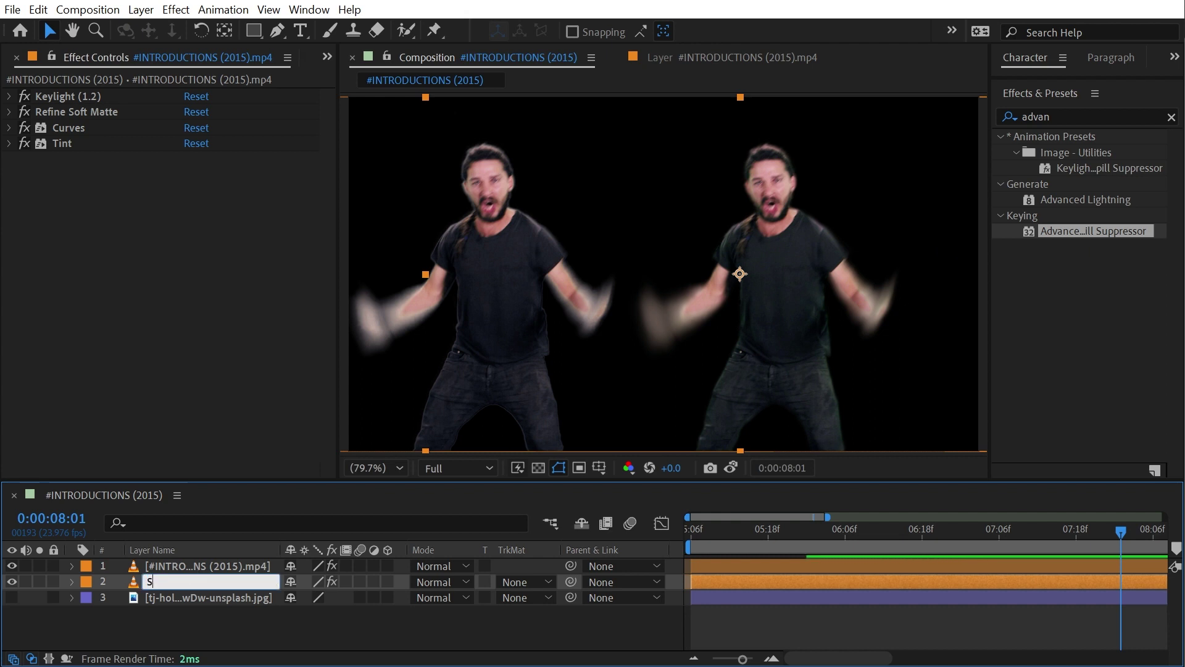
text(oft Matte)
key(Return)
click(232, 565)
key(Return)
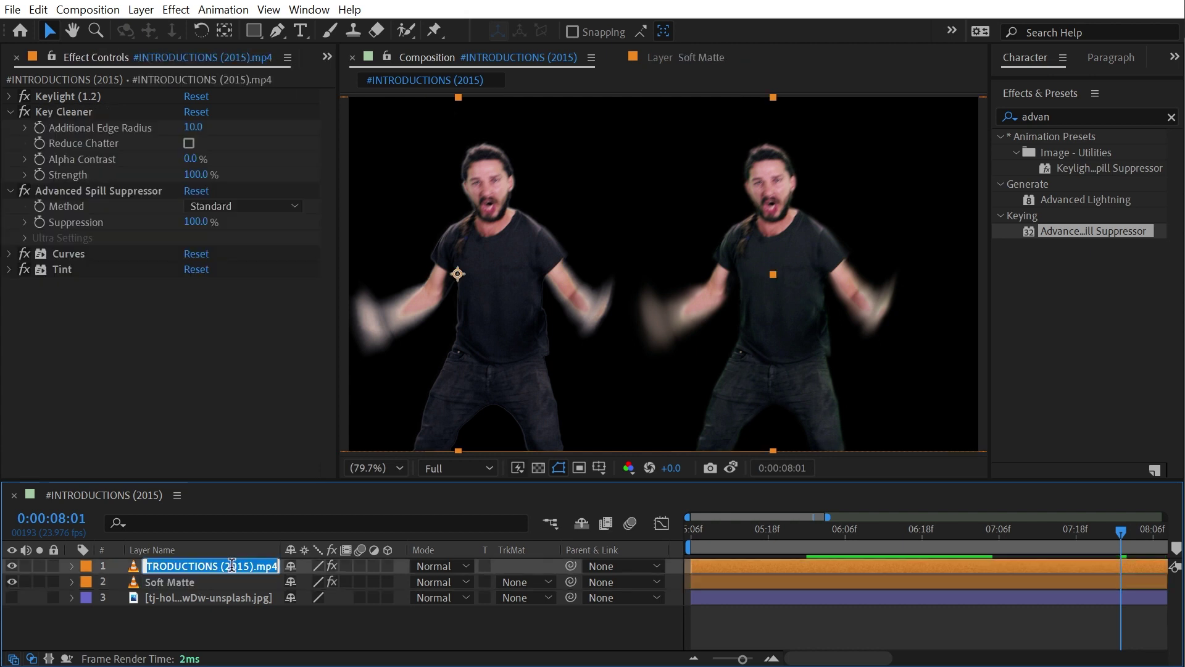
text(Key Cleaner)
key(Return)
click(12, 565)
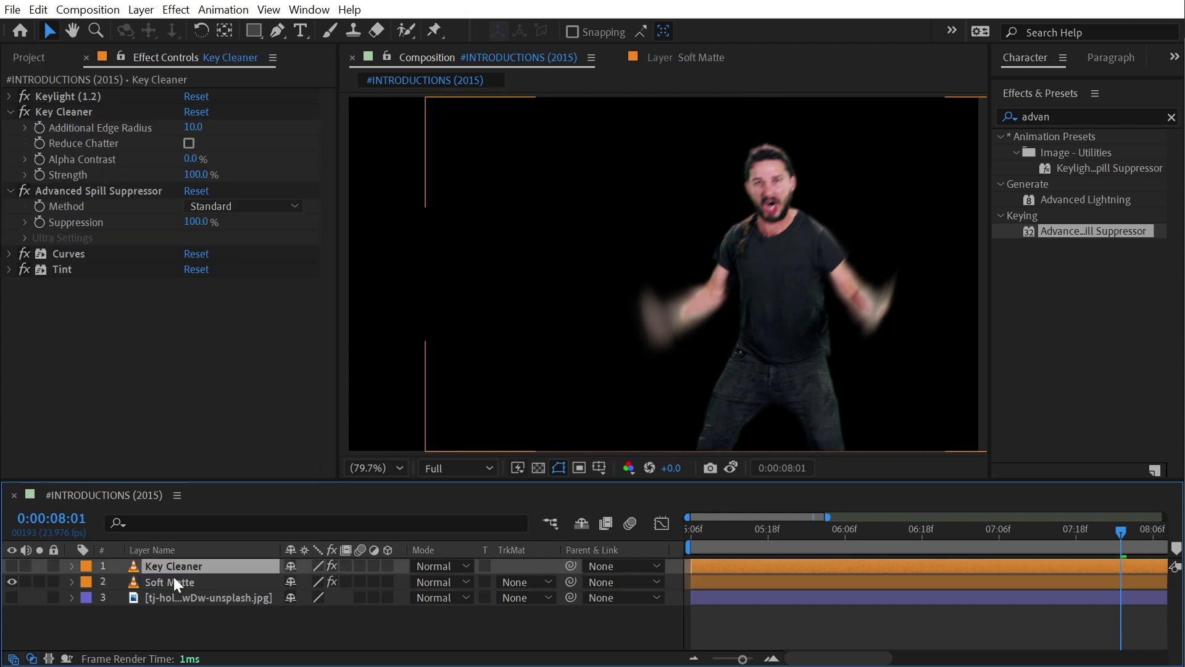
Step: Duplicate the Soft Matte layer and name the copy 'Hard Matte'
click(169, 580)
key(ctrl+d)
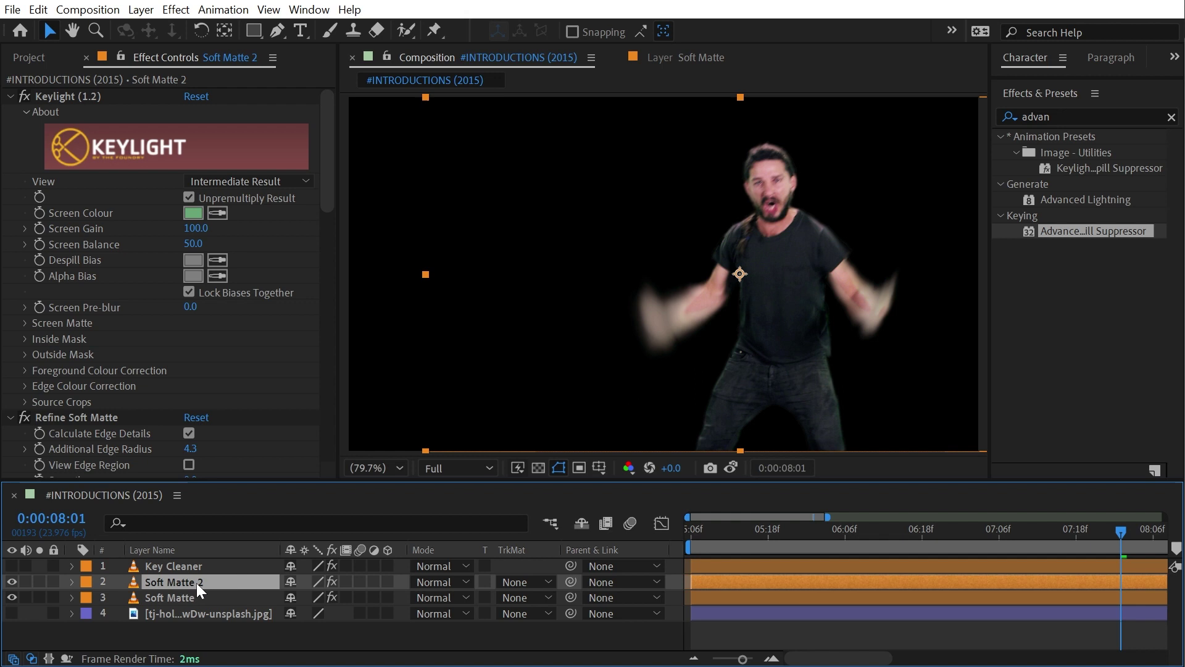
key(Return)
text(Hard Matte)
Step: Replace Refine Soft Matte with Refine Hard Matte on the Hard Matte layer
click(45, 113)
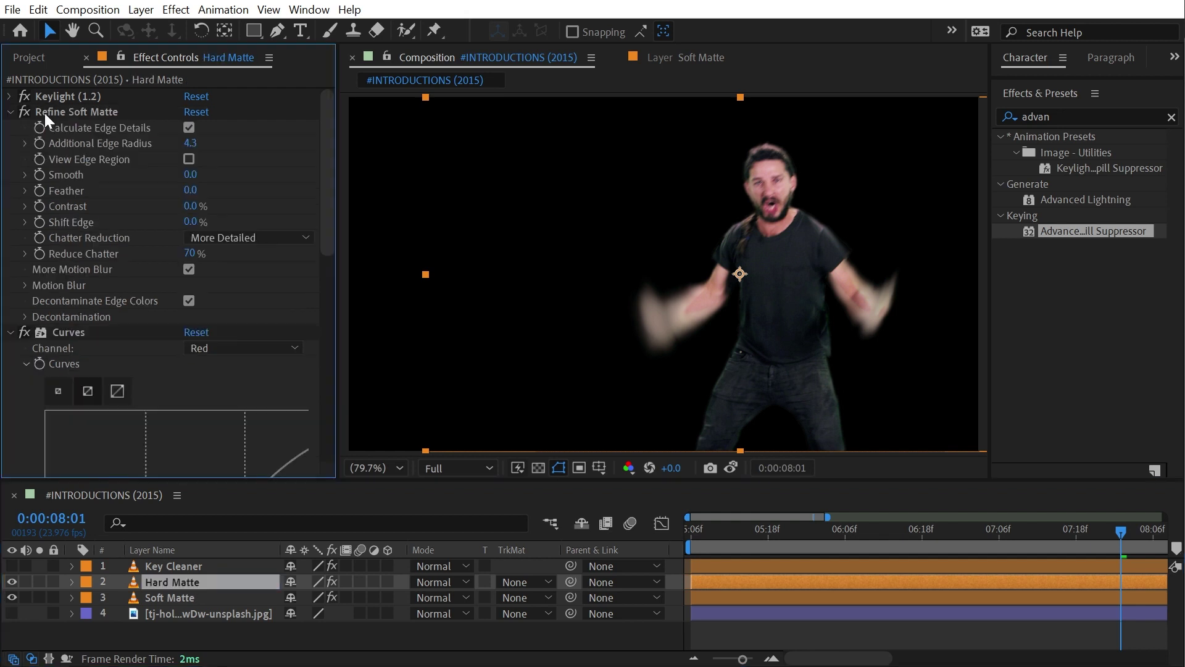
key(Delete)
click(11, 112)
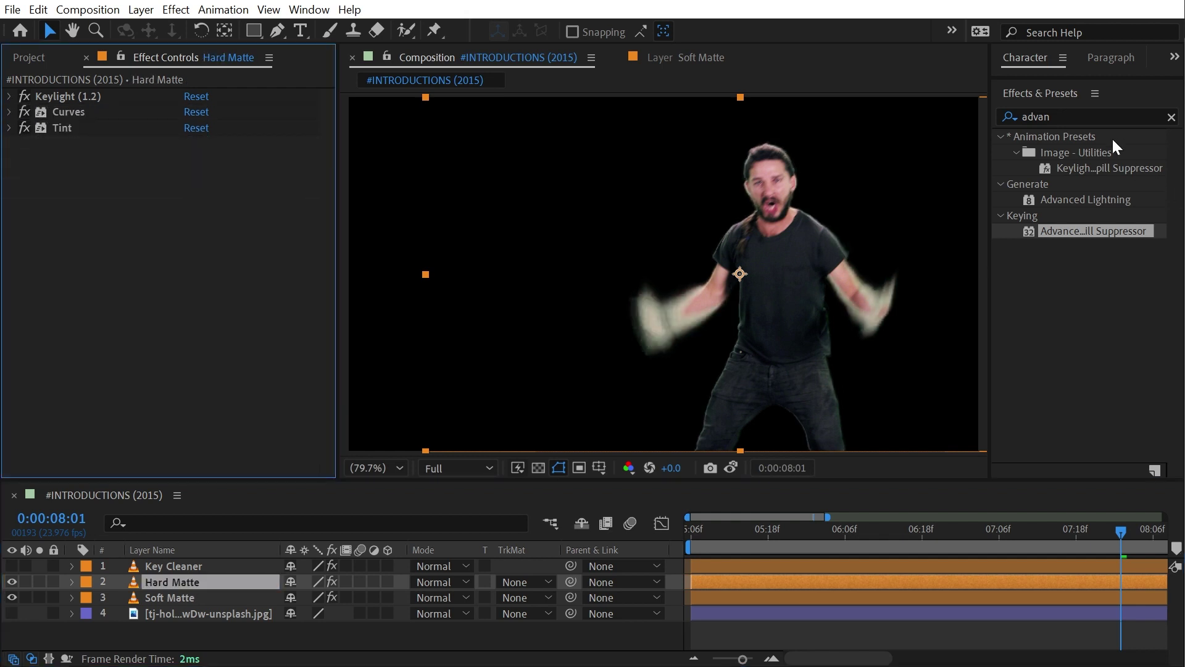
click(1089, 118)
text(hard m)
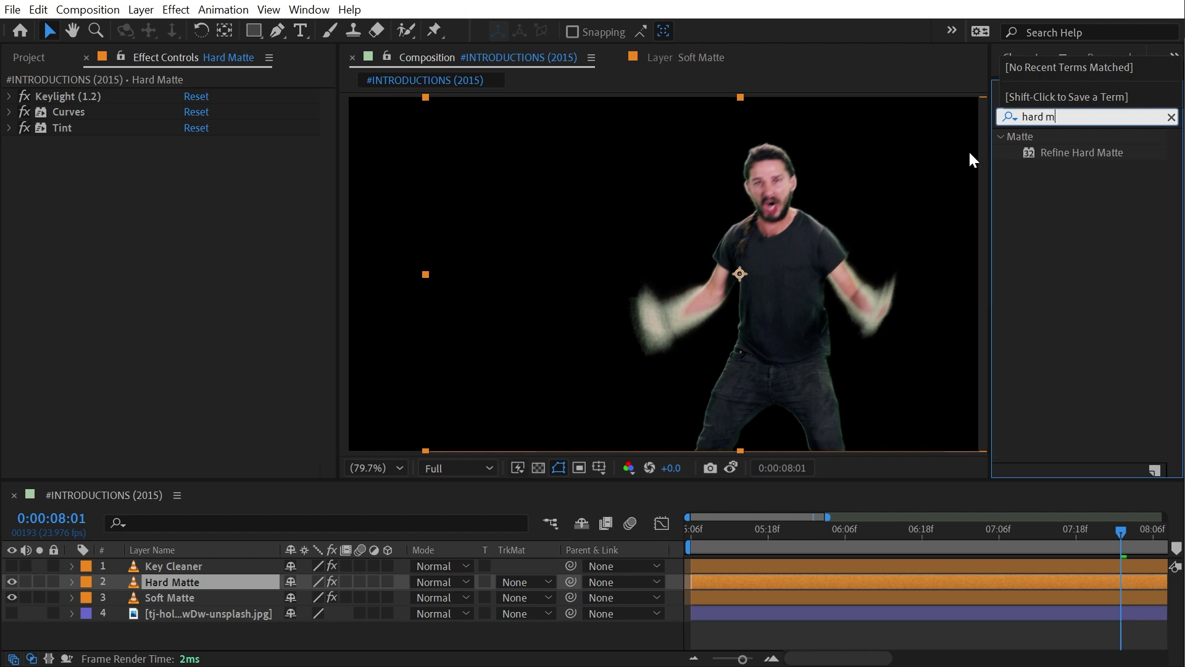
drag(1081, 153, 82, 99)
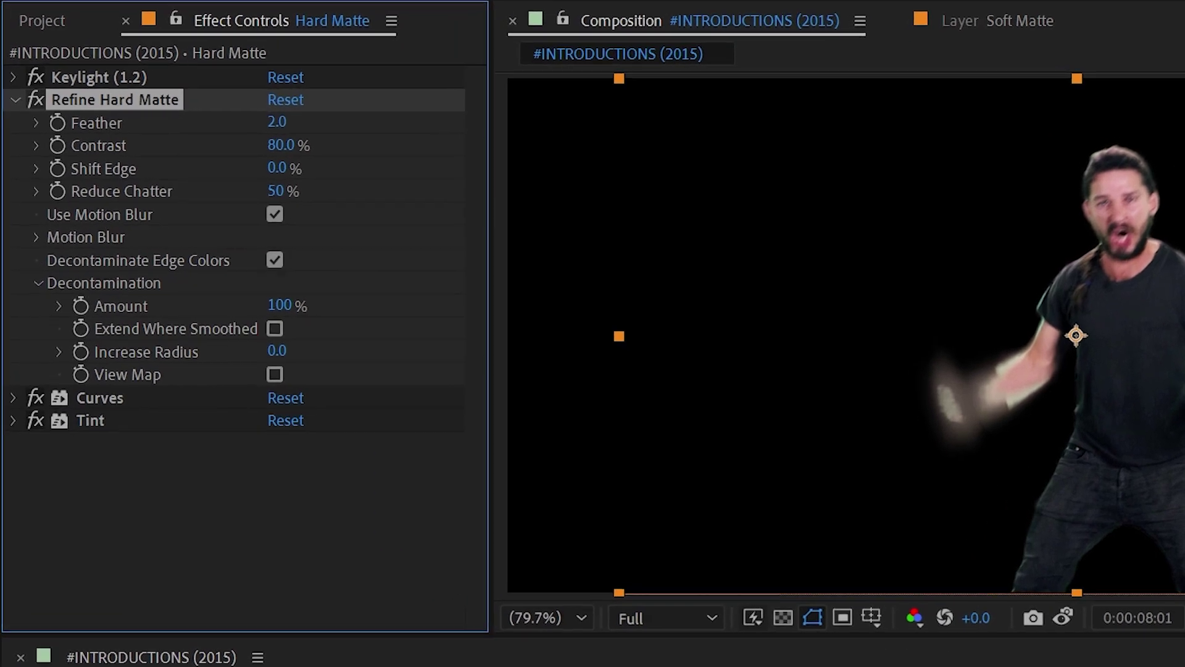
Step: Center the shouting man in the zoomed view and return to frame 0:00:06:10
scroll(973, 336, up, 1)
drag(1173, 278, 1013, 283)
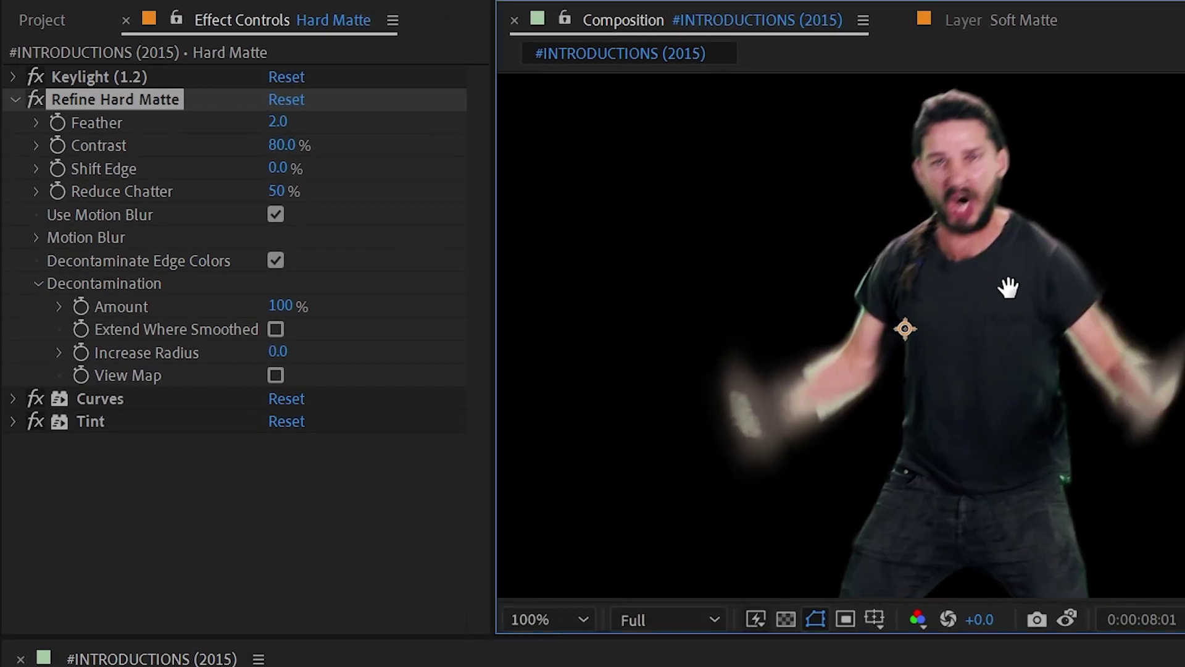
drag(932, 316, 905, 326)
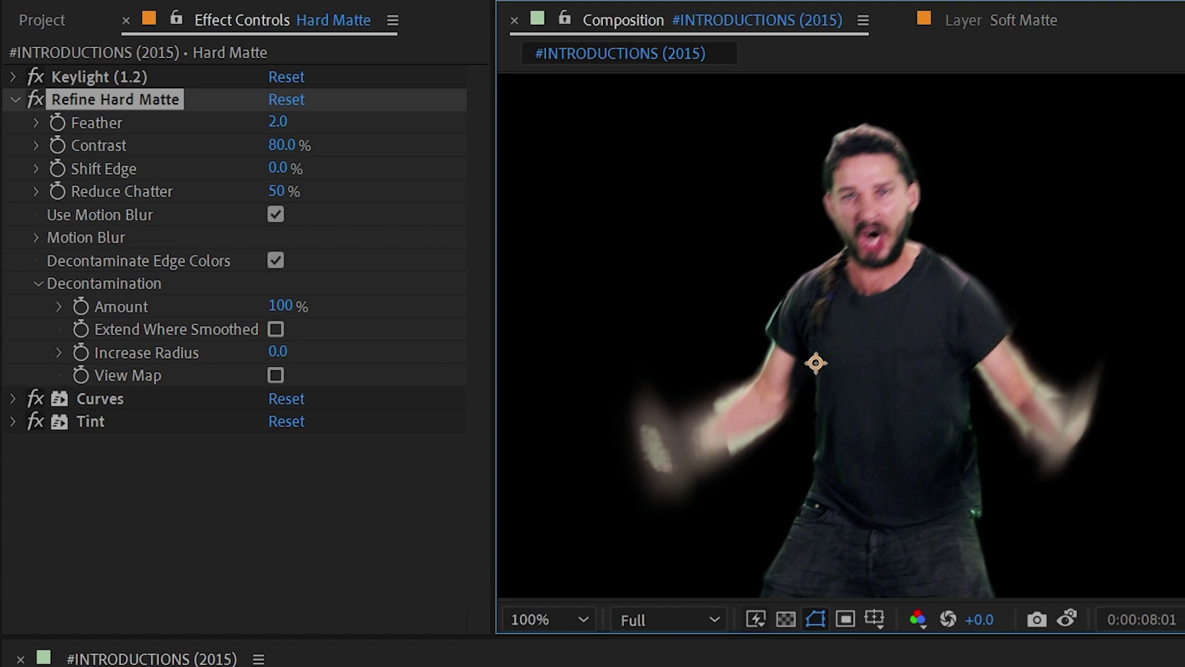
key(space)
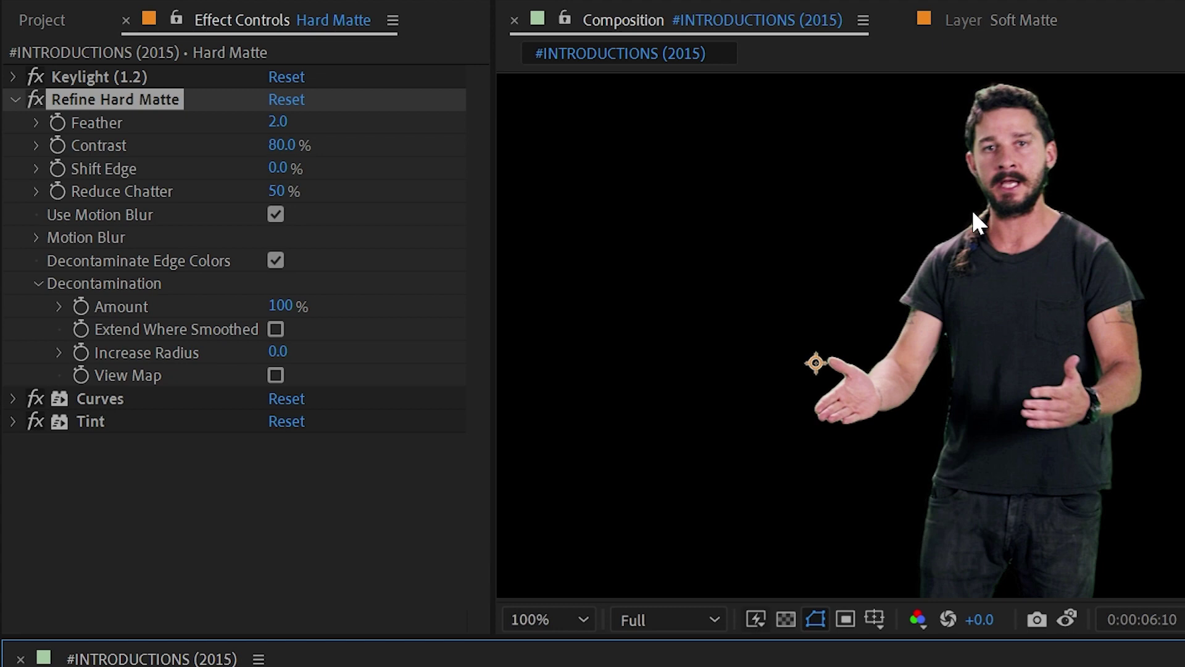
Step: Inspect the hard-matte edges on the face and torso up close, then edit the Feather value
scroll(972, 219, up, 2)
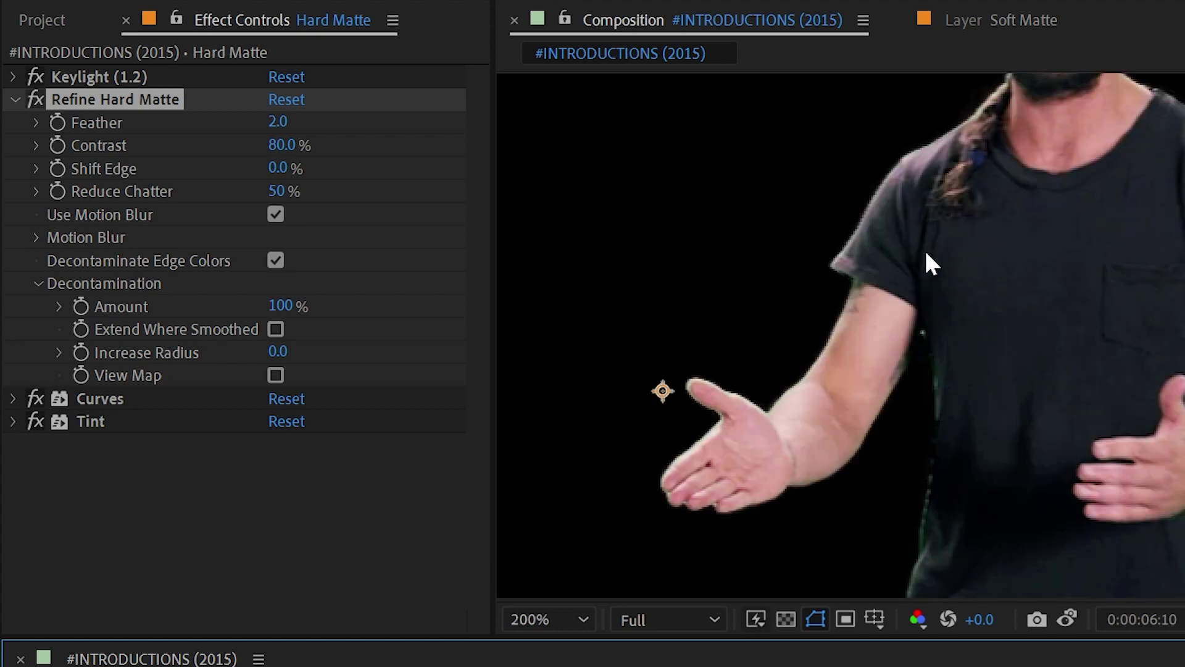
drag(926, 262, 1154, 206)
scroll(1154, 206, down, 2)
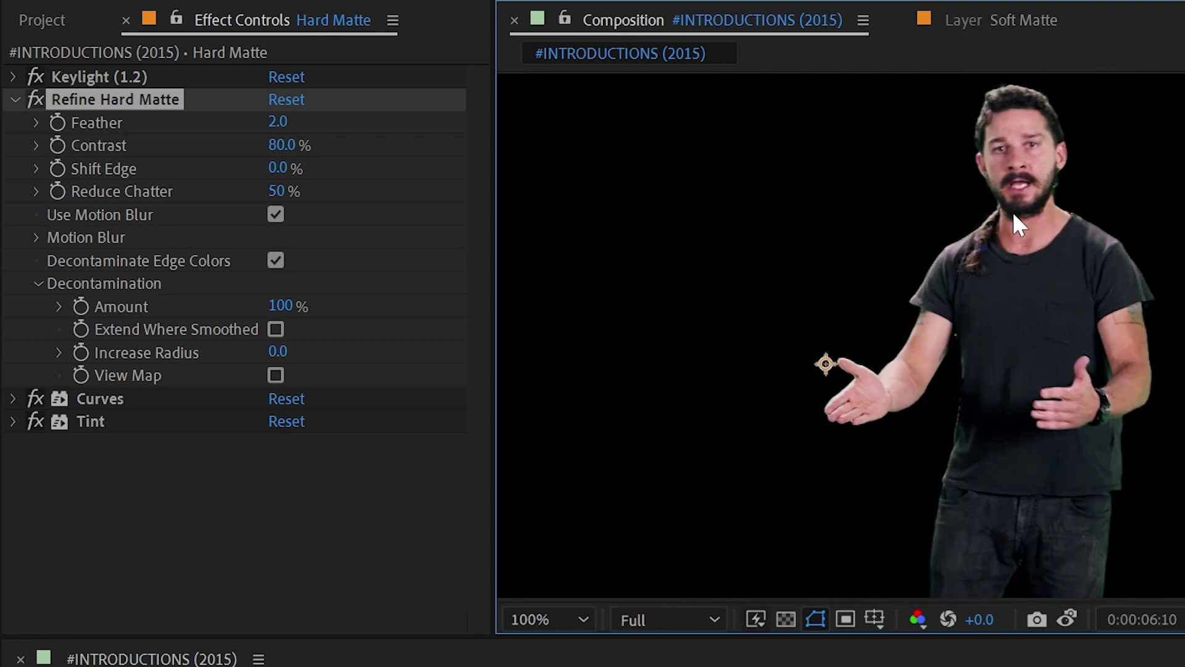
scroll(969, 333, up, 2)
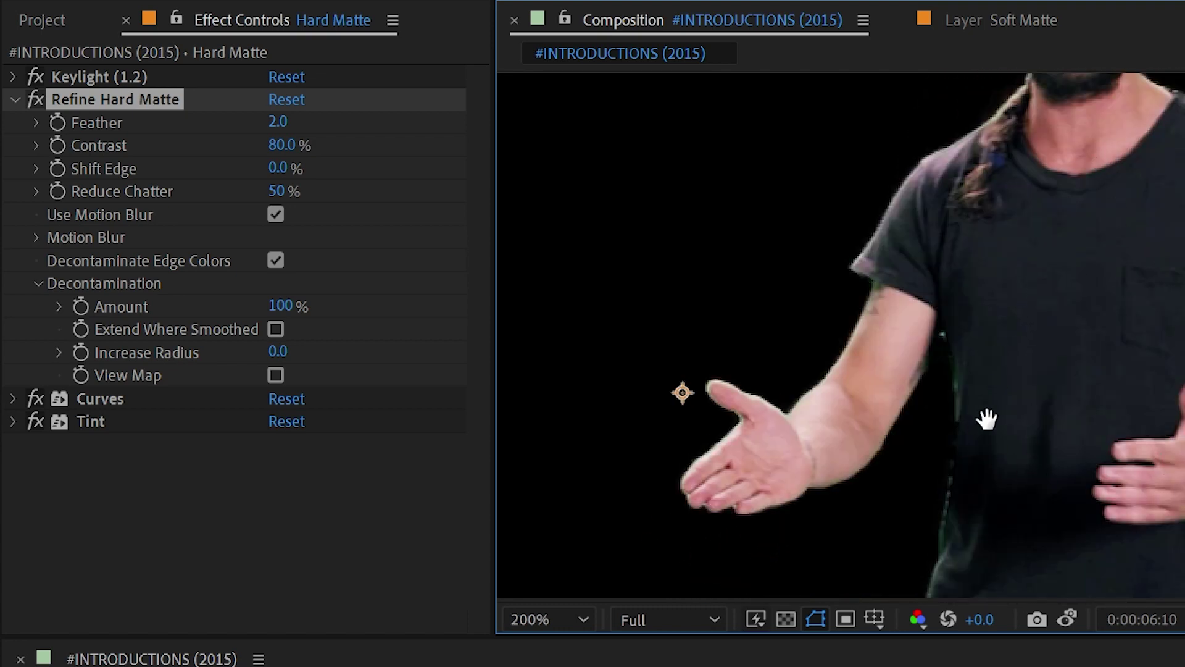
drag(1109, 171, 955, 511)
drag(876, 531, 913, 556)
click(36, 101)
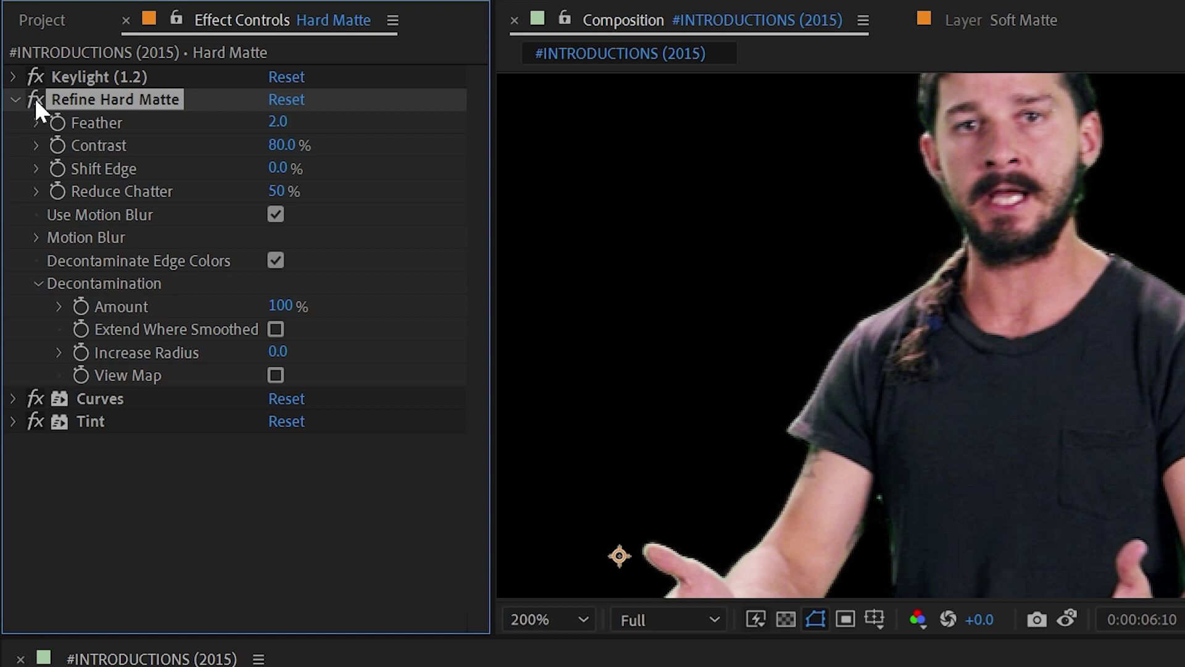
drag(880, 516, 871, 311)
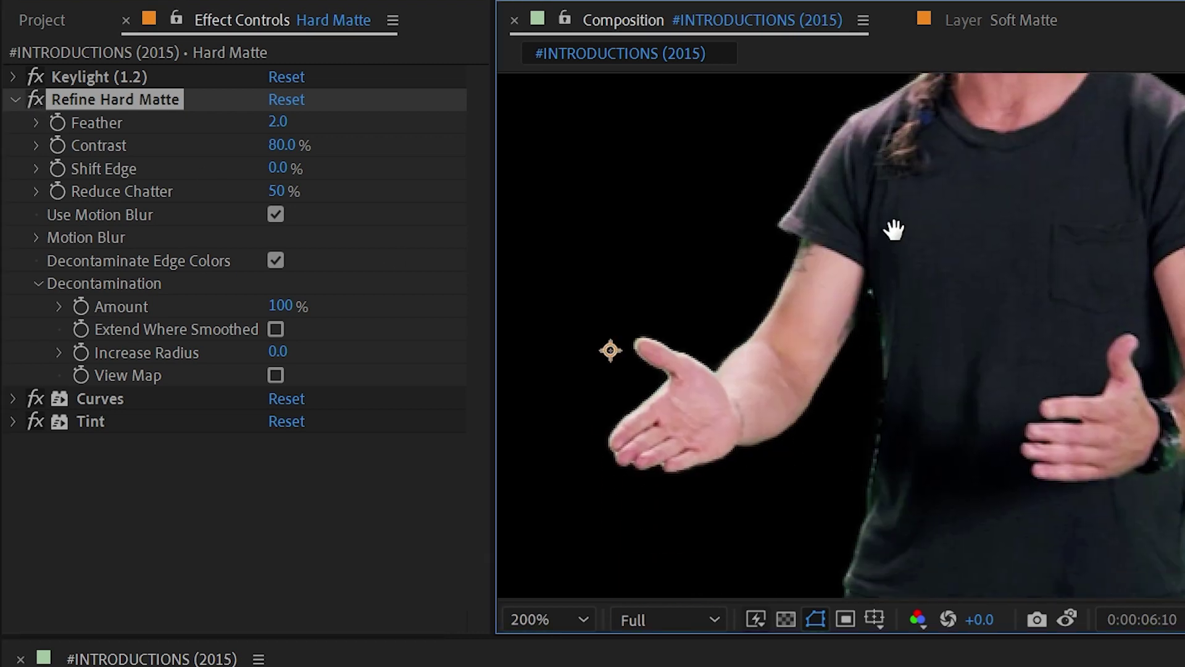
click(37, 98)
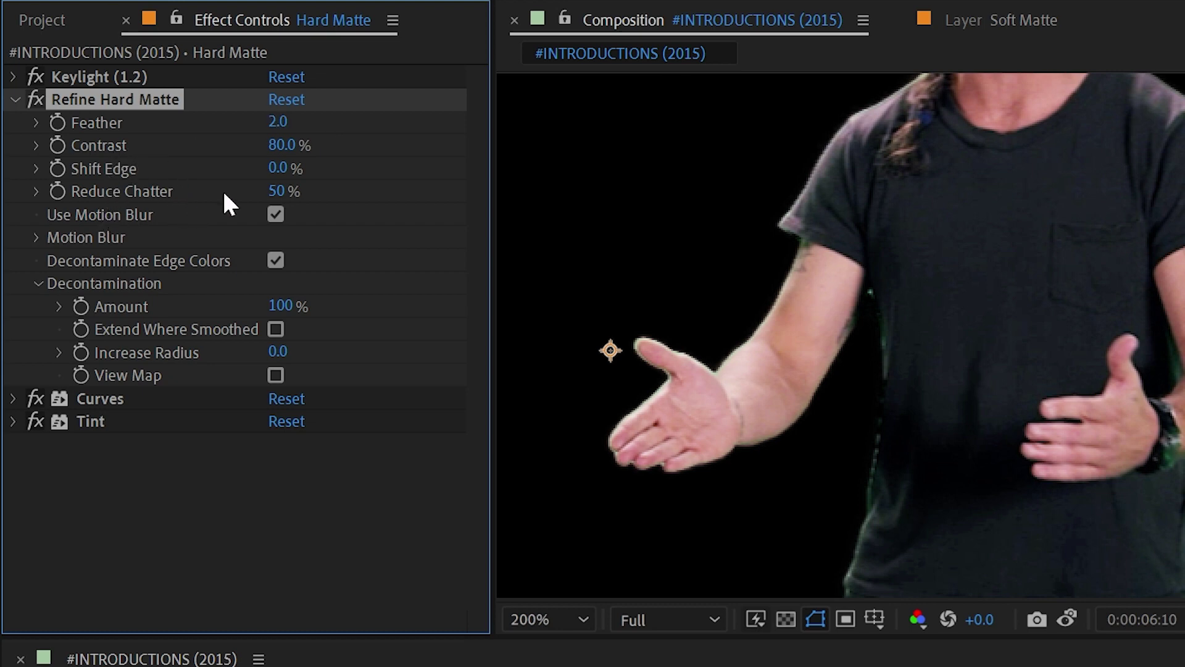
click(278, 123)
Step: Zero out Feather, Contrast and Reduce Chatter in Refine Hard Matte
text(0)
key(Tab)
text(0)
key(Tab)
key(Tab)
text(0)
key(Return)
Step: Scrub Feather to 2.0, Contrast to 39% and Shift Edge to -29% while checking the shoulder edge
drag(279, 127, 464, 131)
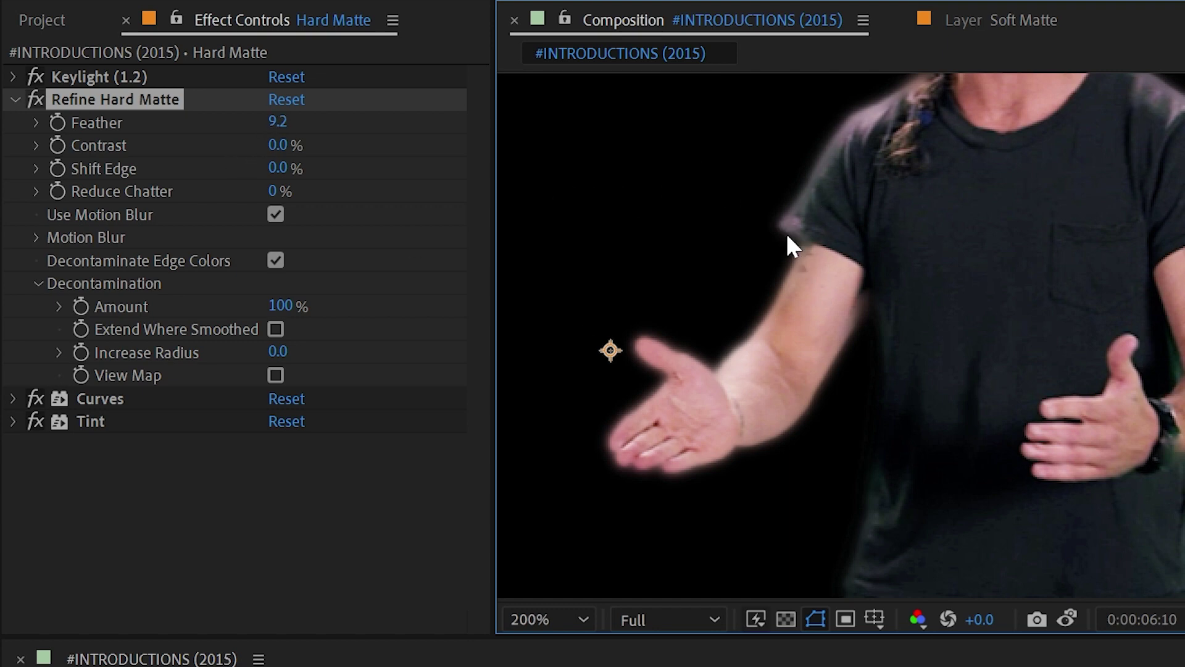
drag(278, 121, 203, 106)
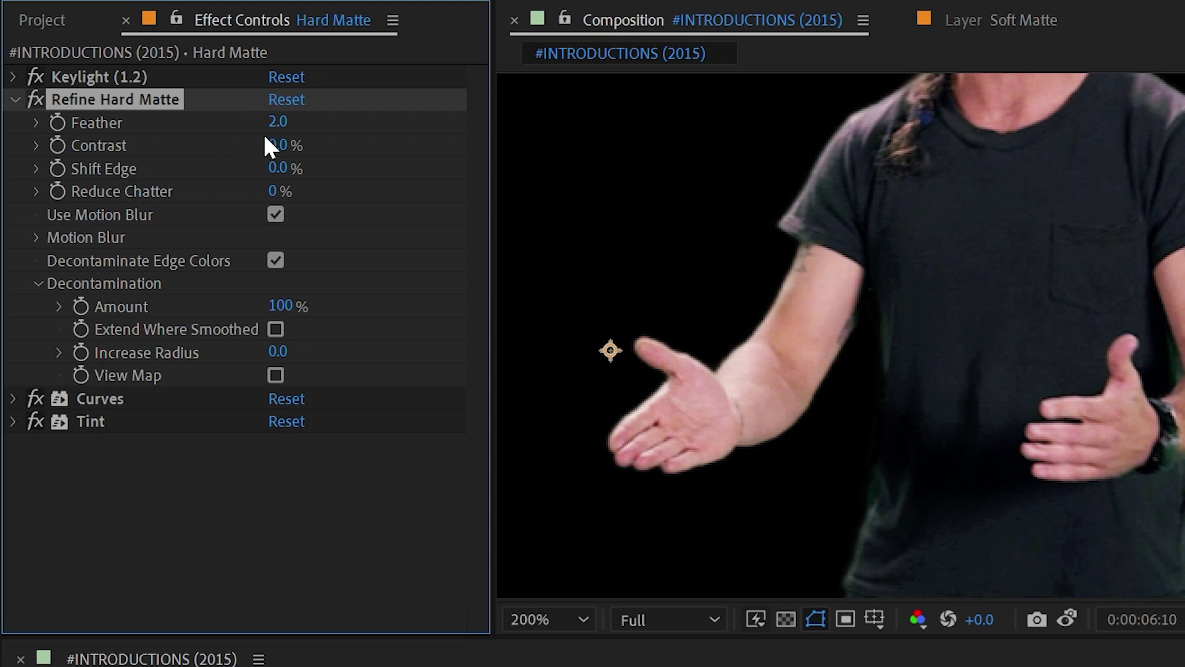
drag(272, 143, 823, 199)
scroll(692, 191, up, 2)
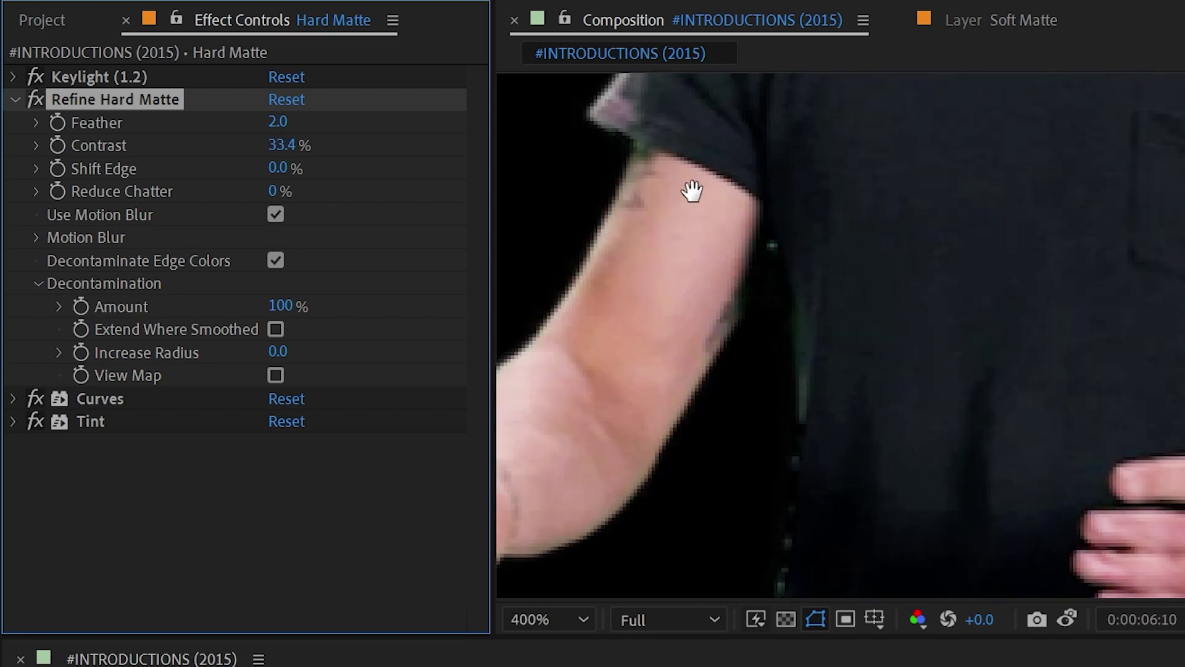
drag(692, 191, 830, 360)
scroll(831, 360, up, 2)
drag(272, 139, 38, 148)
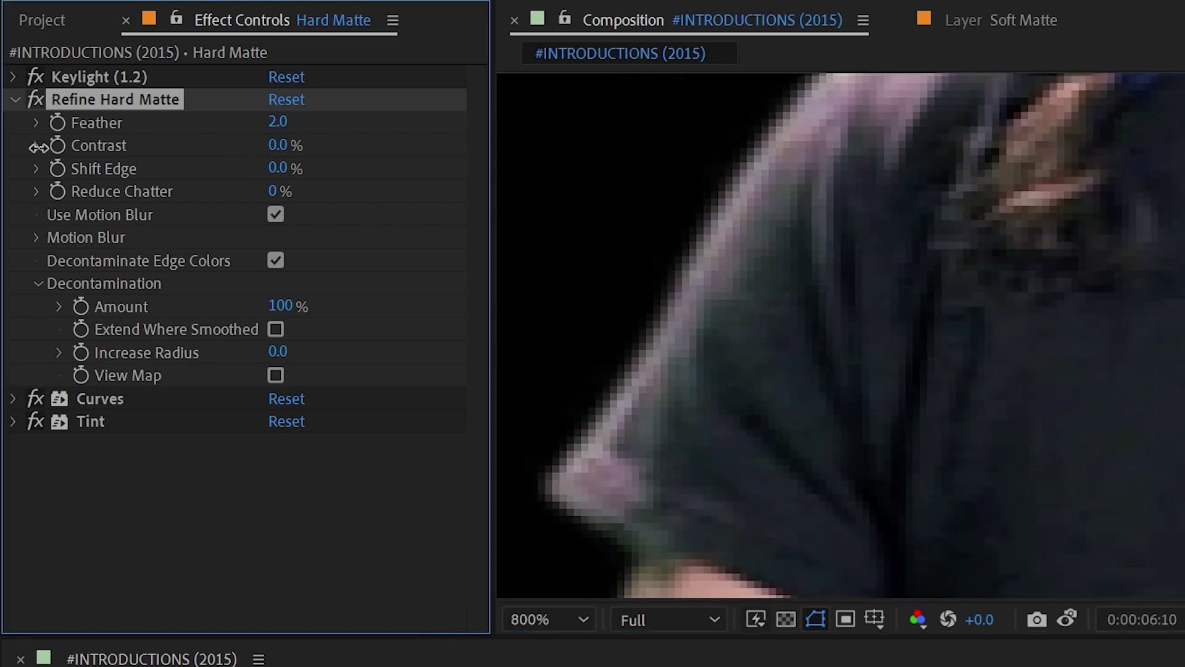
drag(279, 146, 290, 124)
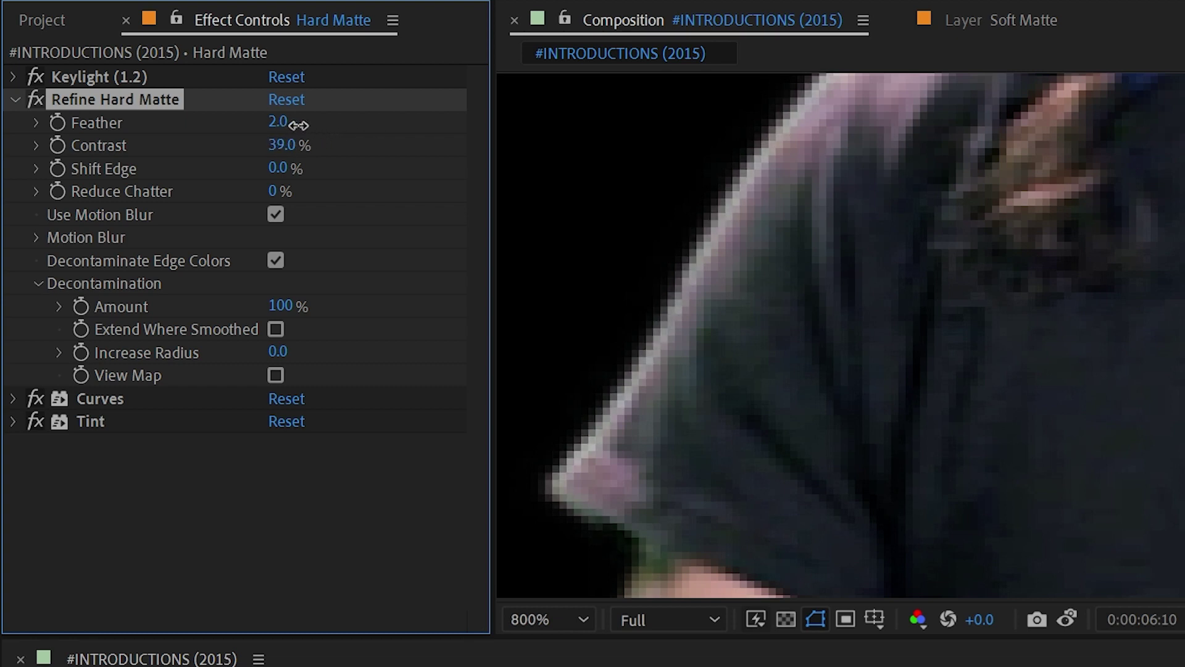
drag(280, 167, 435, 167)
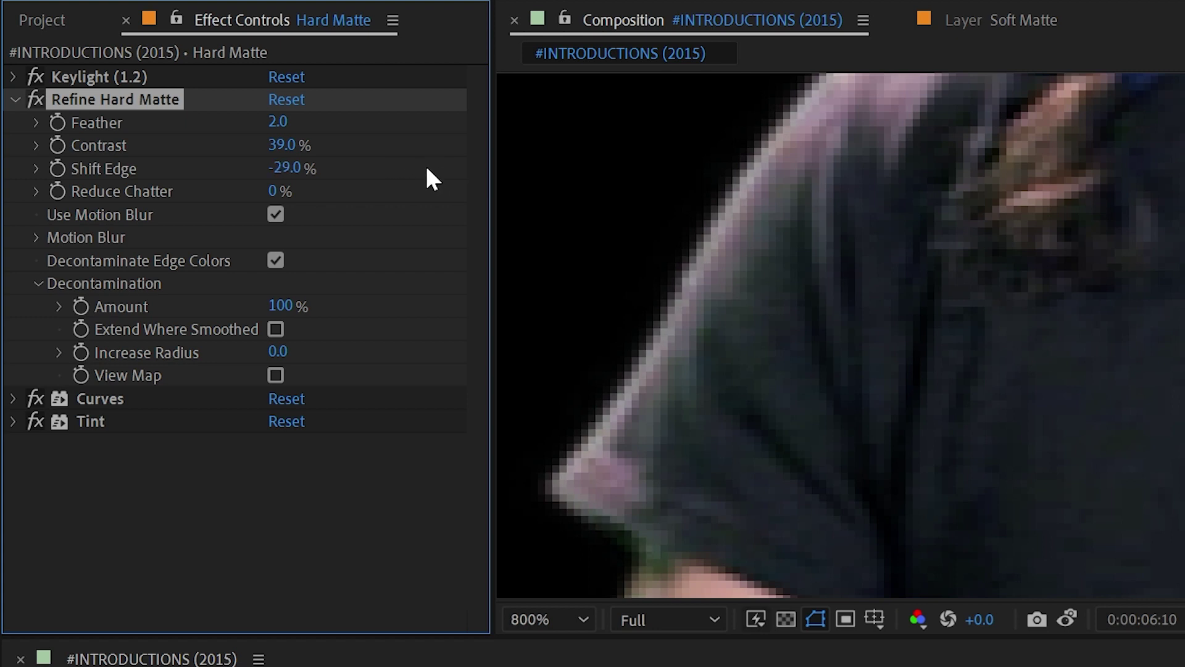
key(comma)
key(comma)
click(916, 618)
click(953, 665)
drag(965, 593, 532, 246)
drag(272, 190, 125, 150)
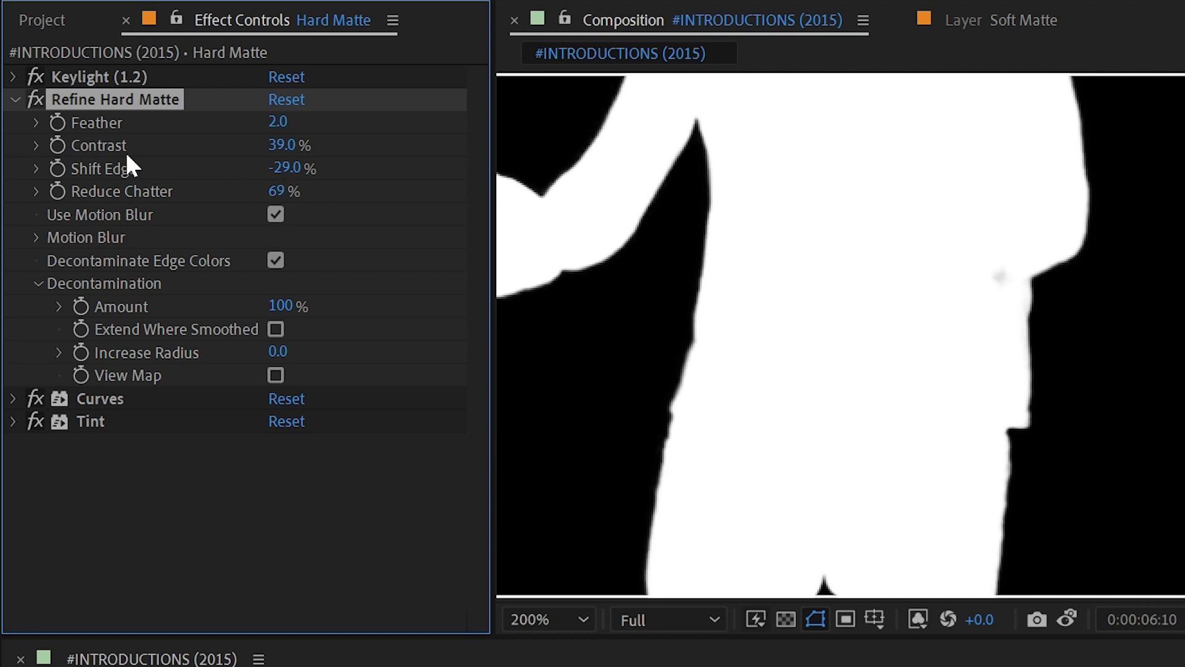
click(918, 619)
click(962, 643)
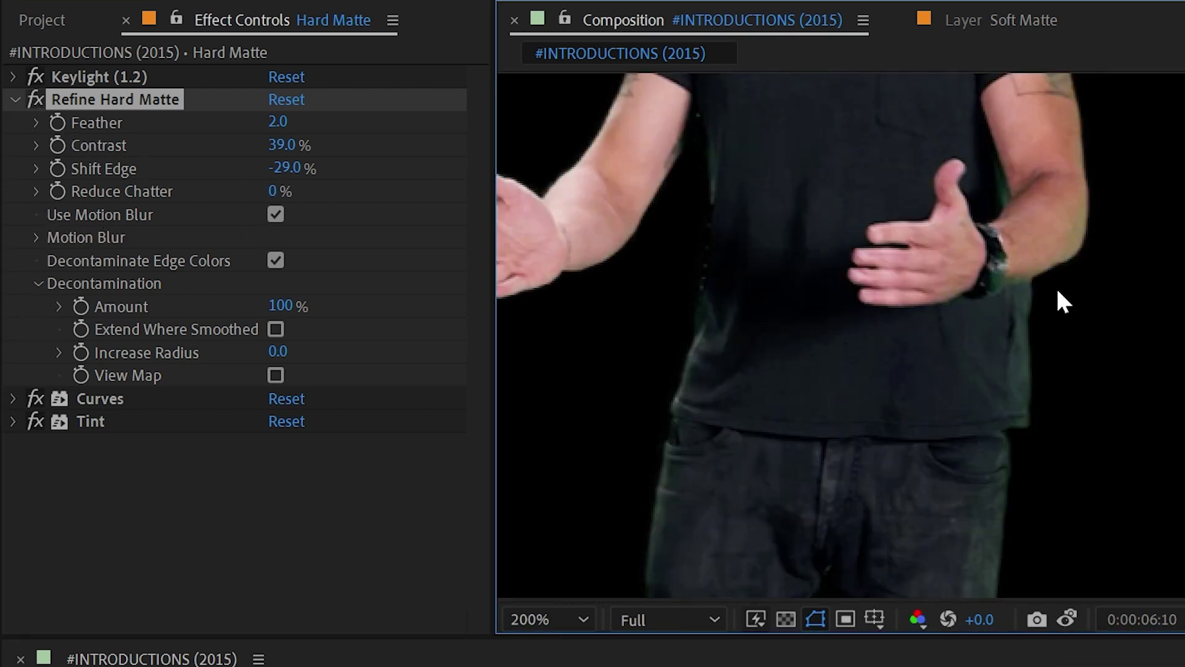
key(space)
scroll(1117, 312, down, 2)
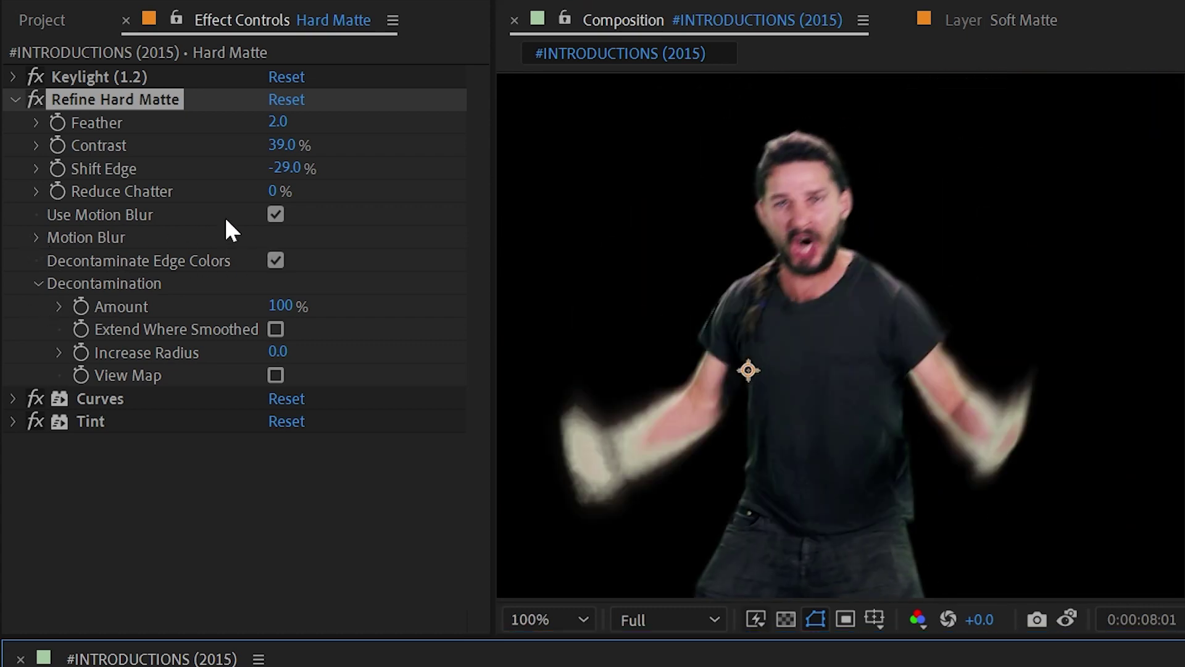
Step: Toggle Use Motion Blur off and back on twice to compare the hard matte
click(275, 210)
click(275, 210)
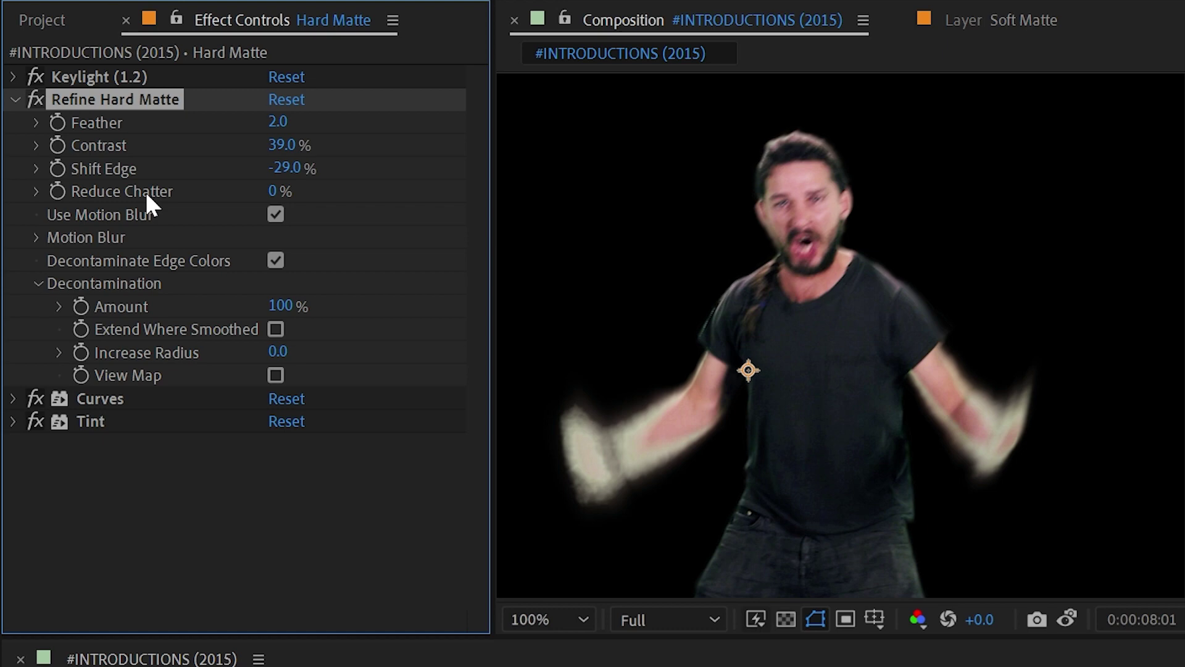
click(276, 213)
click(276, 214)
Step: Expand Motion Blur, compare Decontaminate Edge Colors off and on, and set Decontamination Amount to 23%
click(35, 238)
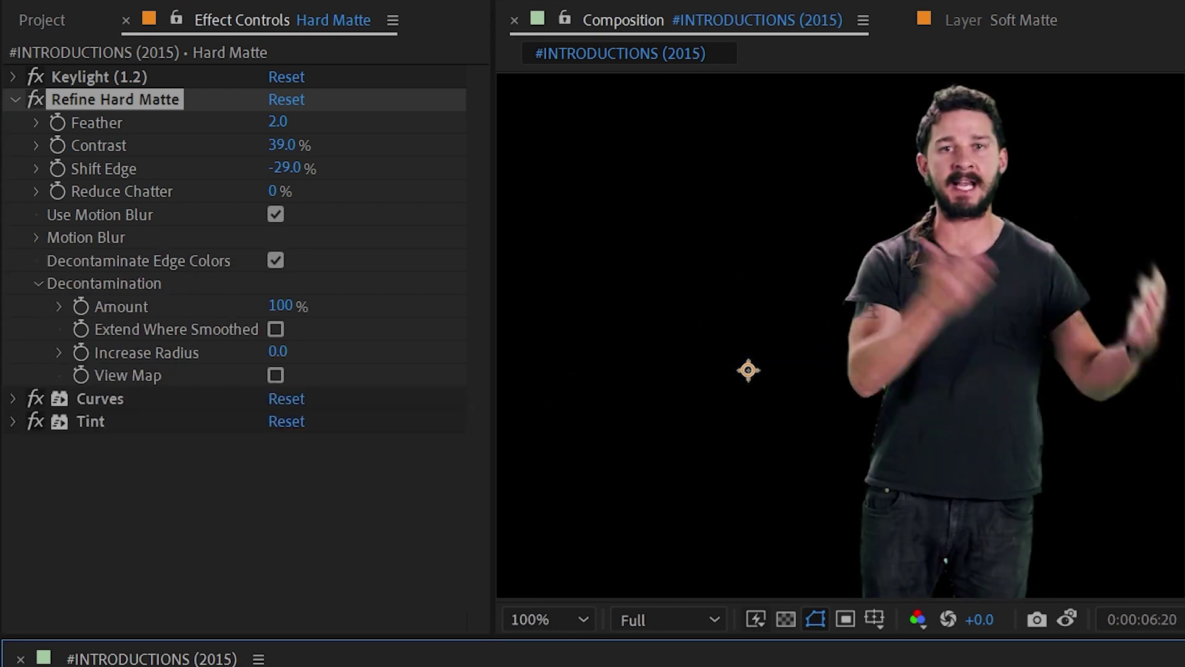
click(275, 261)
click(275, 261)
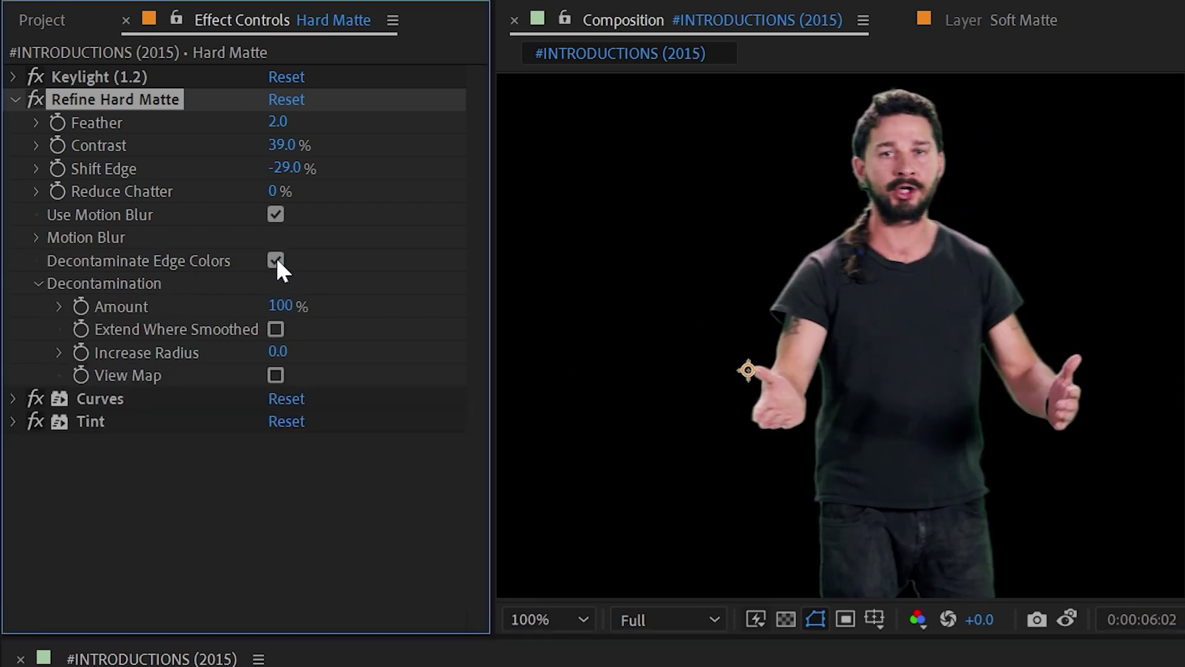
mouse_move(281, 305)
mouse_down()
mouse_move(212, 309)
mouse_move(258, 311)
mouse_up()
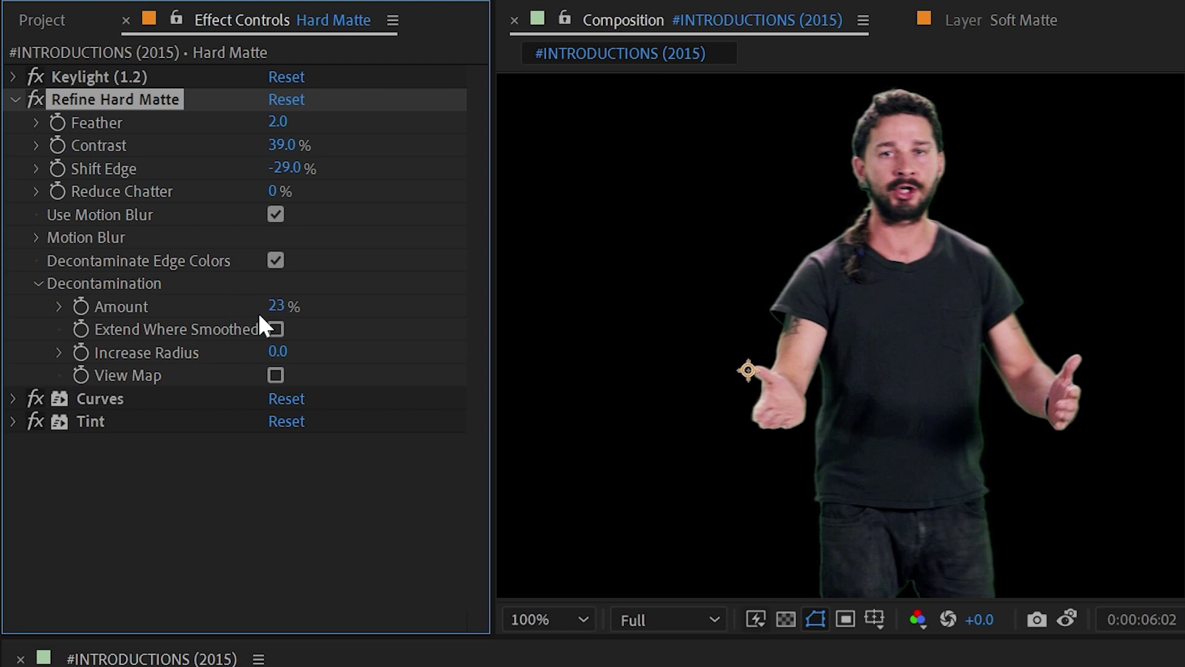